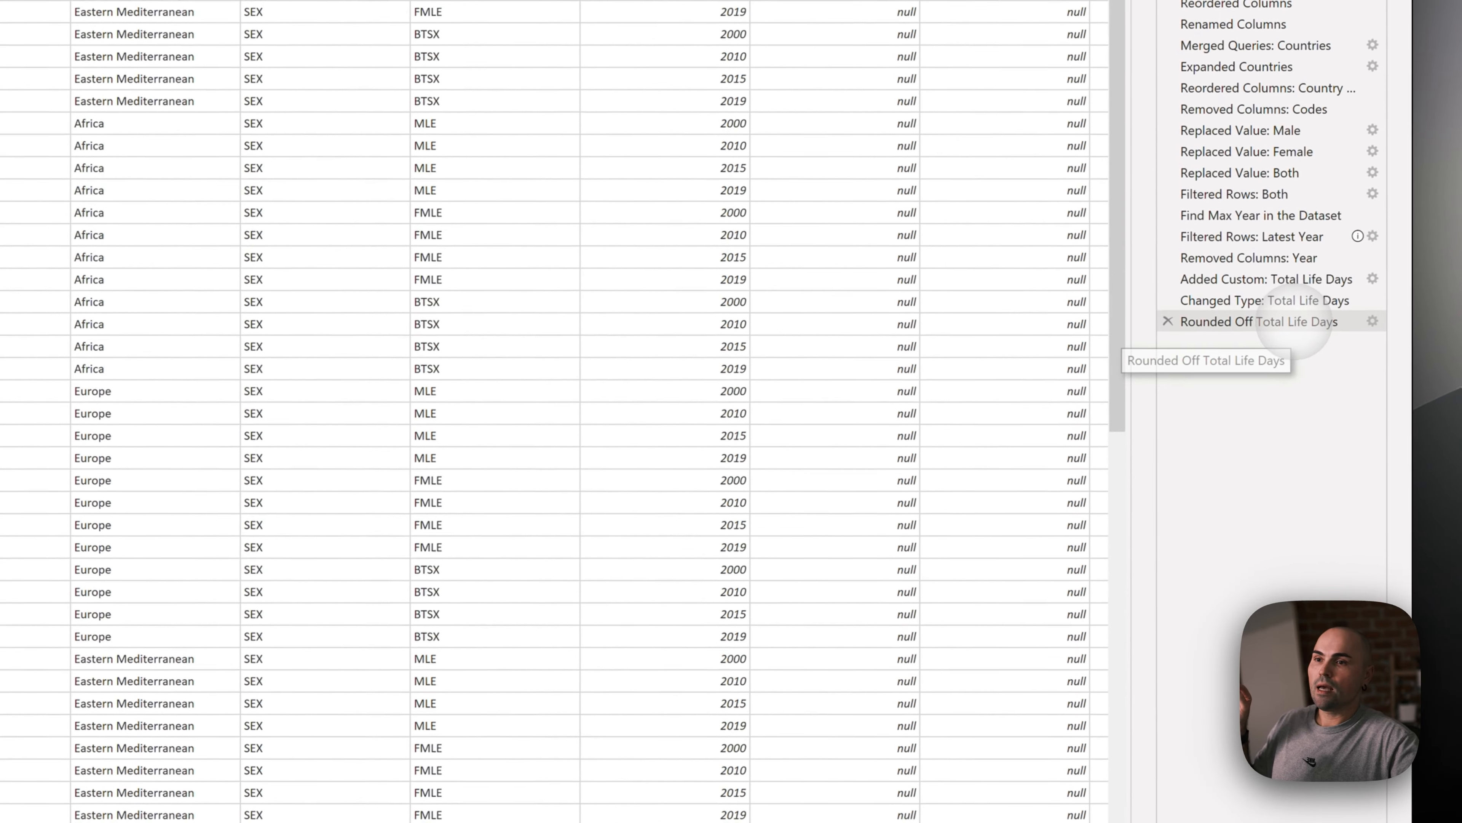
Review the Rounded Off Total Life Days and Removed Other Columns steps of the Life Expectancy at Birth query, including its TimeDim column.
click(1293, 322)
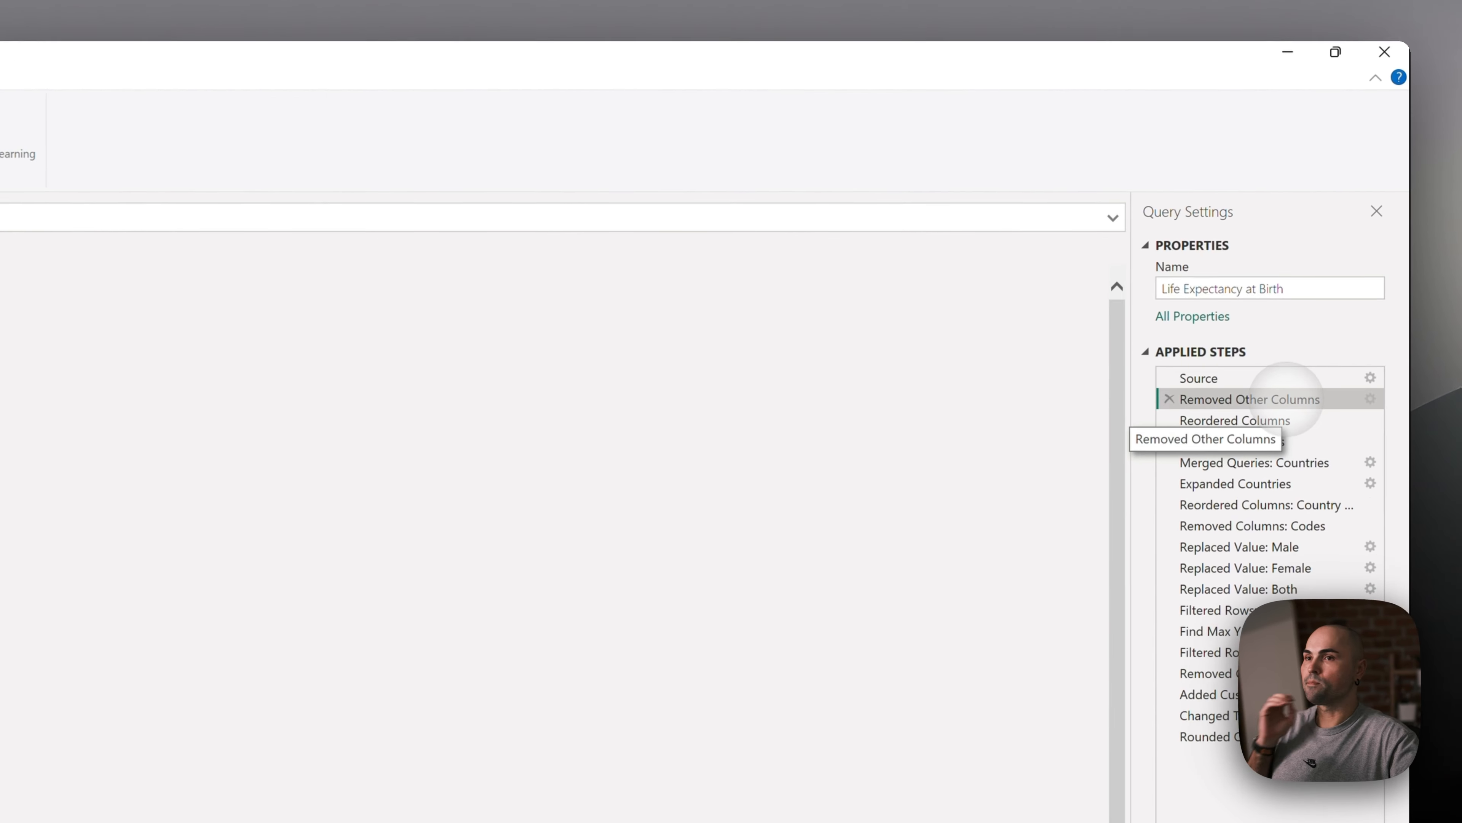
click(1330, 239)
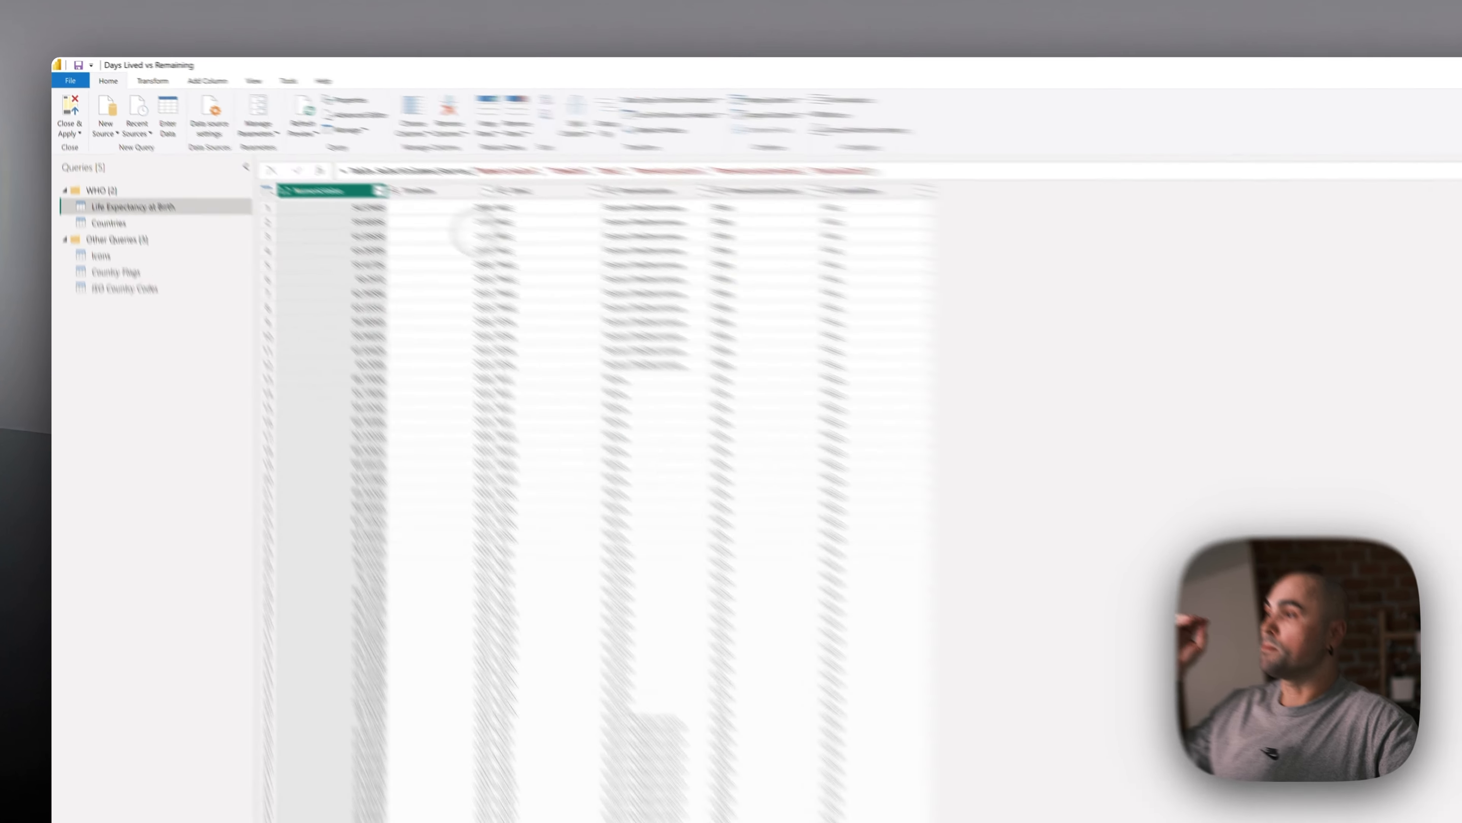
click(372, 177)
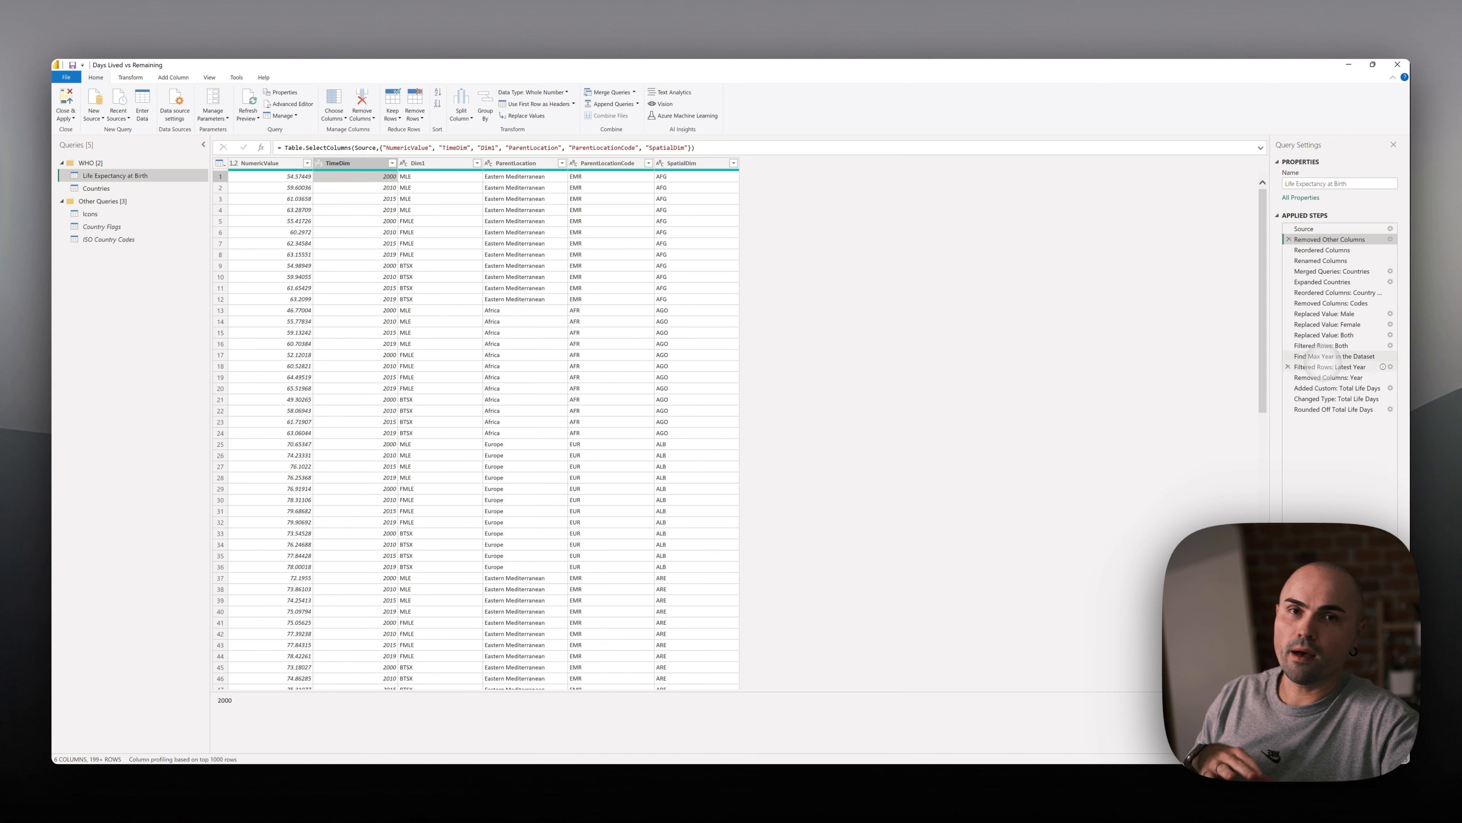
Inspect the Find Max Year in the Dataset and Filtered Rows: Latest Year steps of the Life Expectancy at Birth query.
mouse_move(1353, 367)
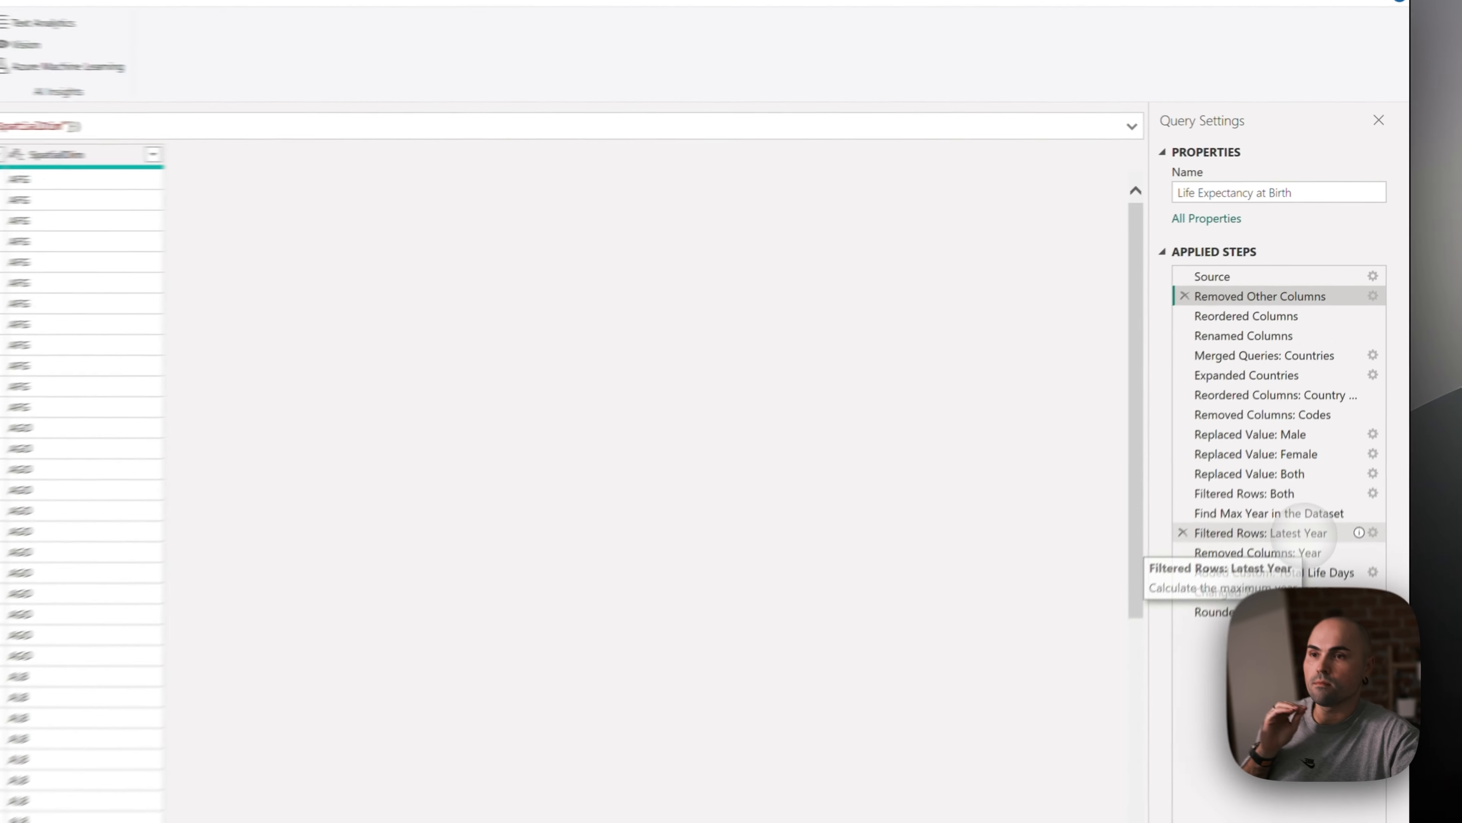
click(1306, 532)
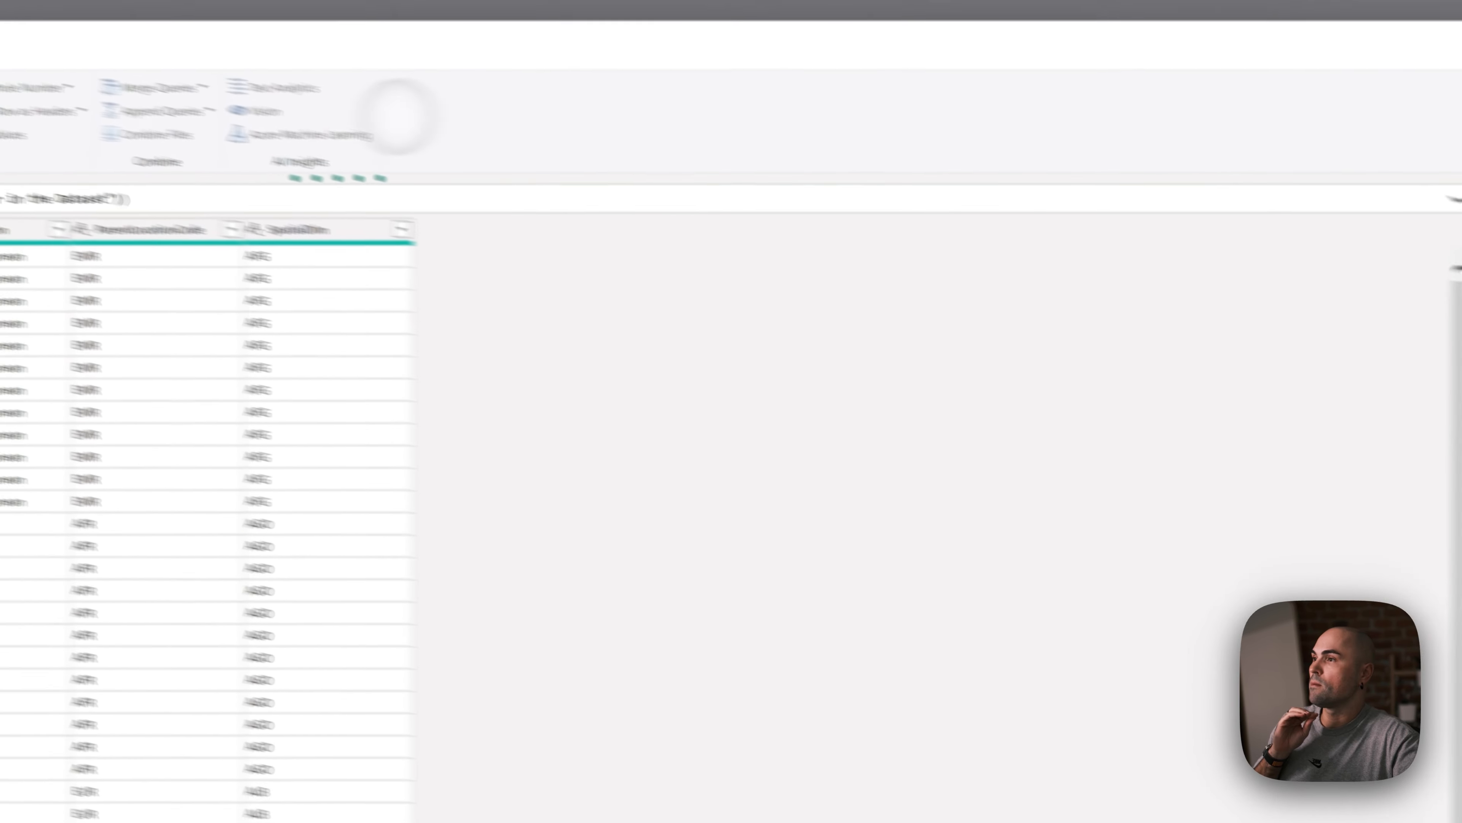
click(1266, 475)
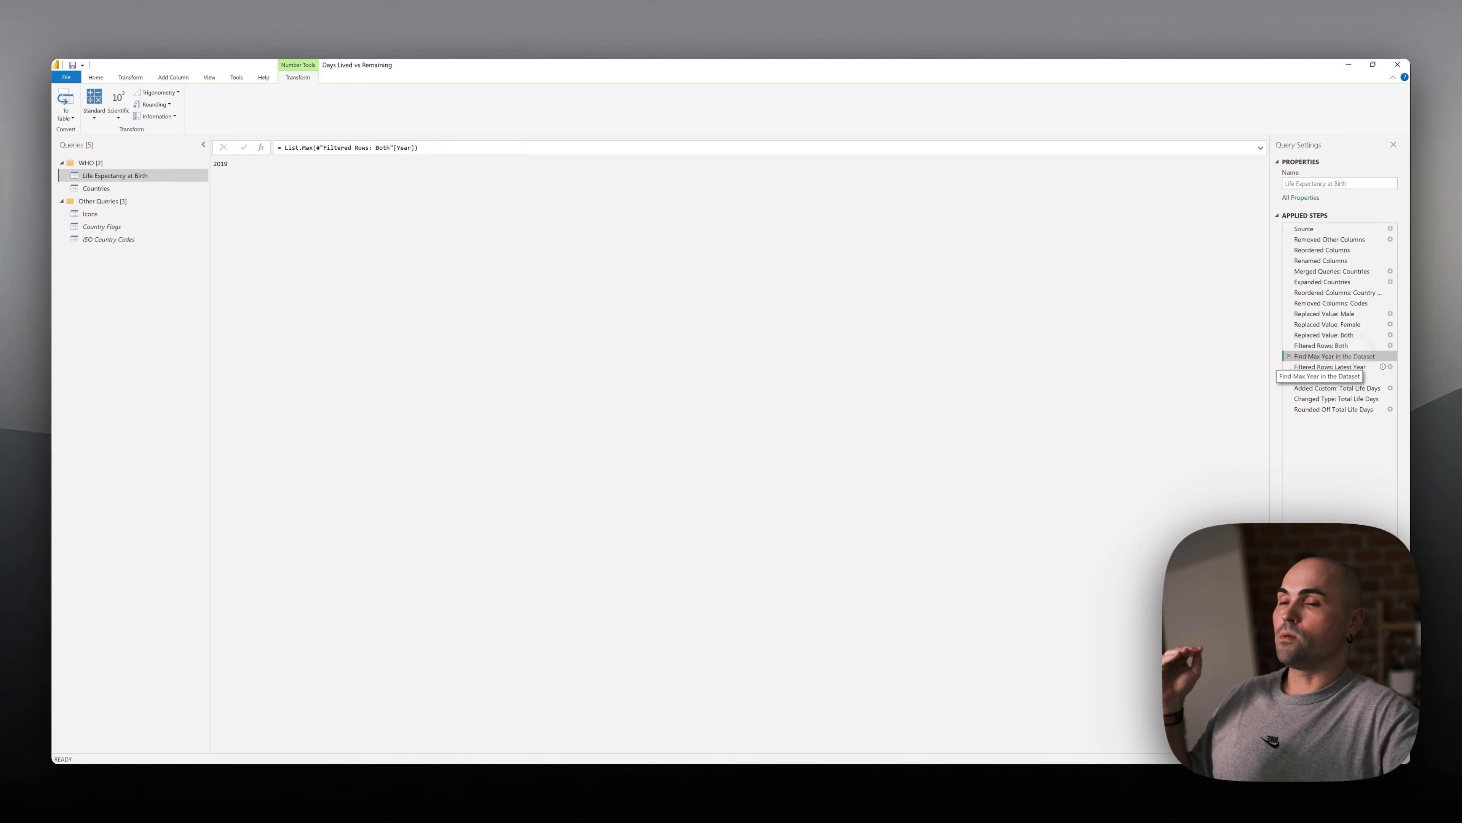
click(1353, 366)
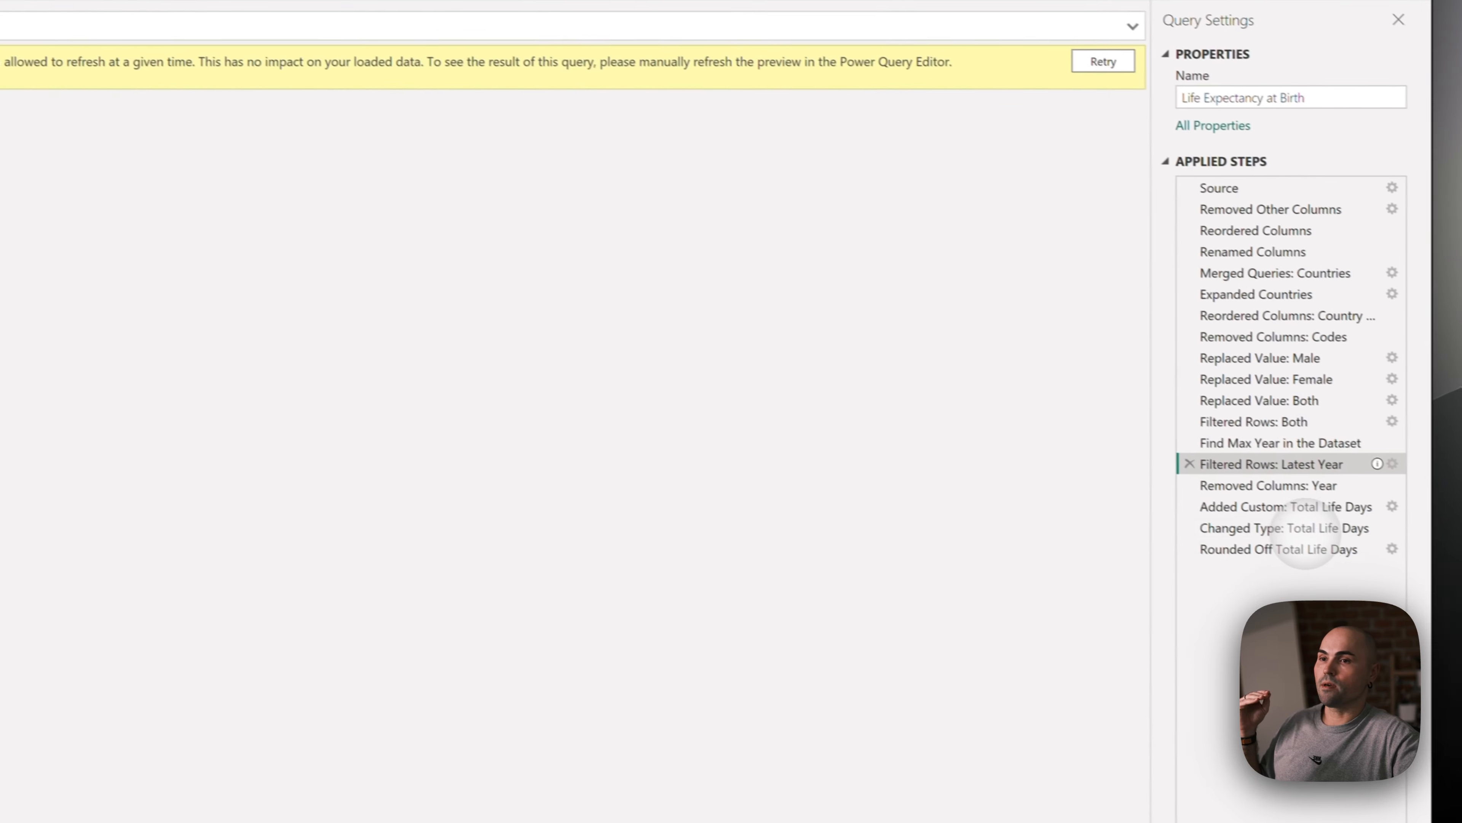
Show the result of the Rounded Off Total Life Days step and examine the Life Expectancy and Total Life Days columns.
click(1289, 541)
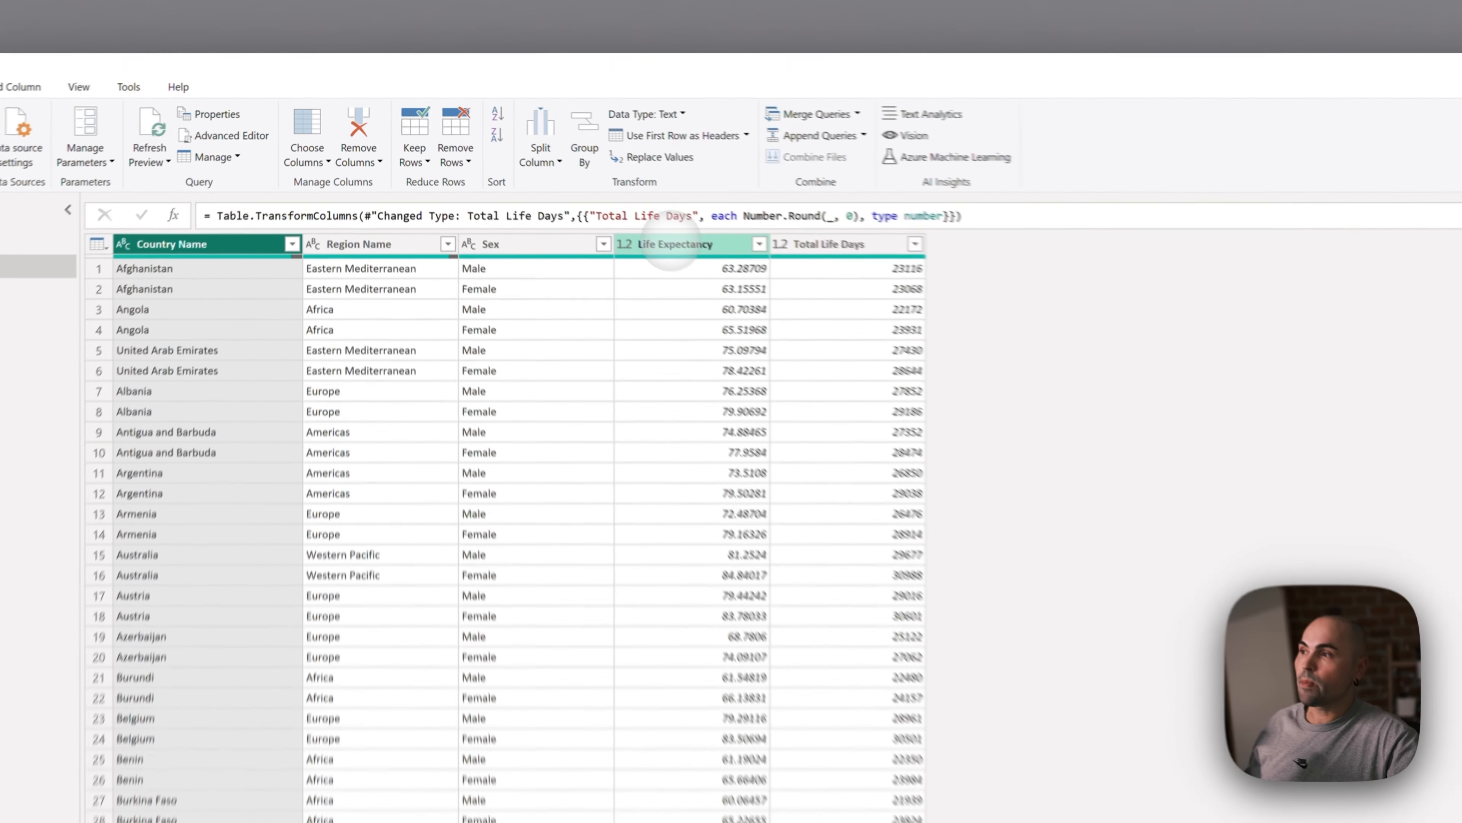
click(670, 244)
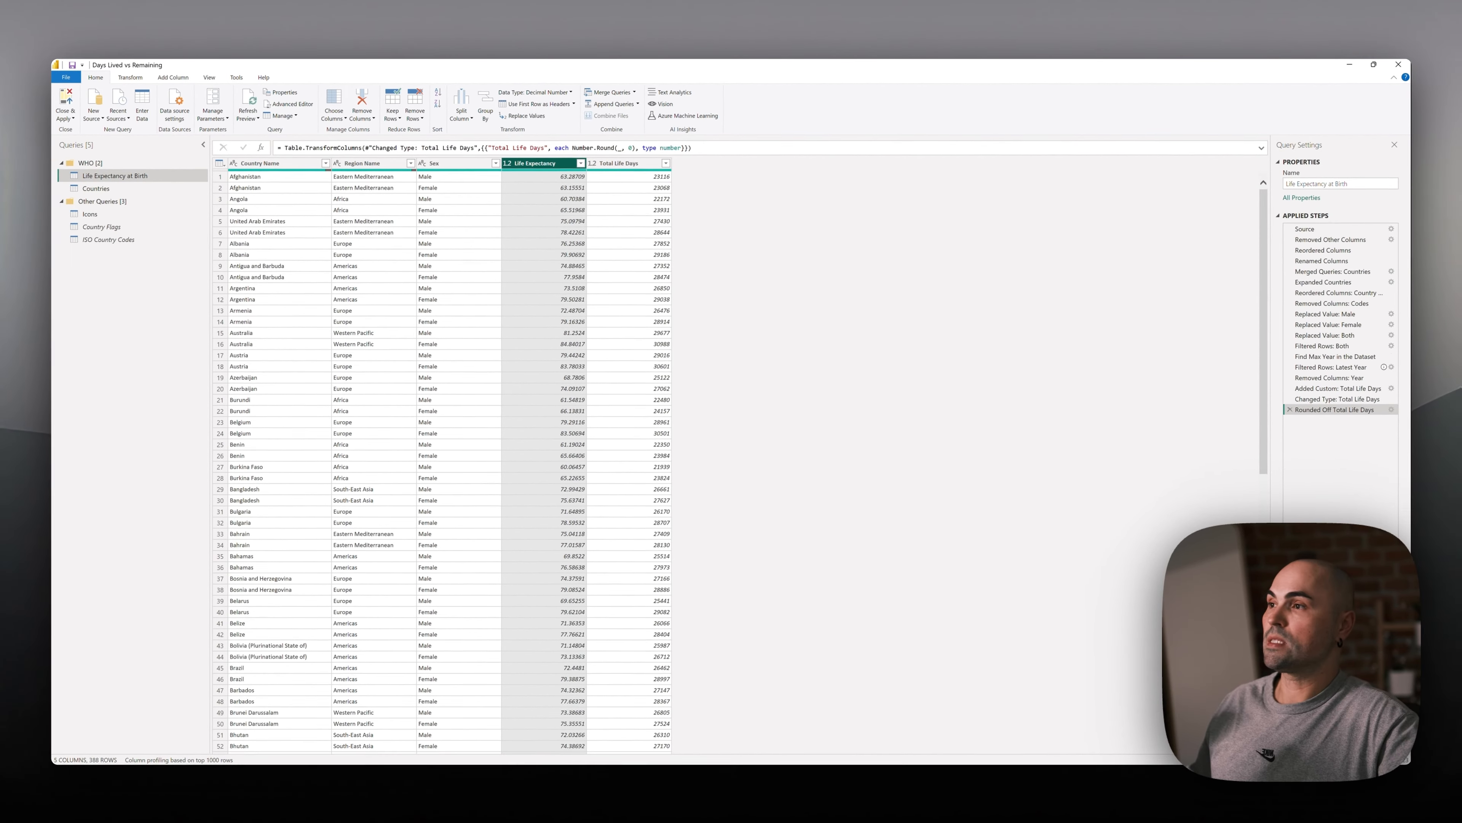
click(628, 161)
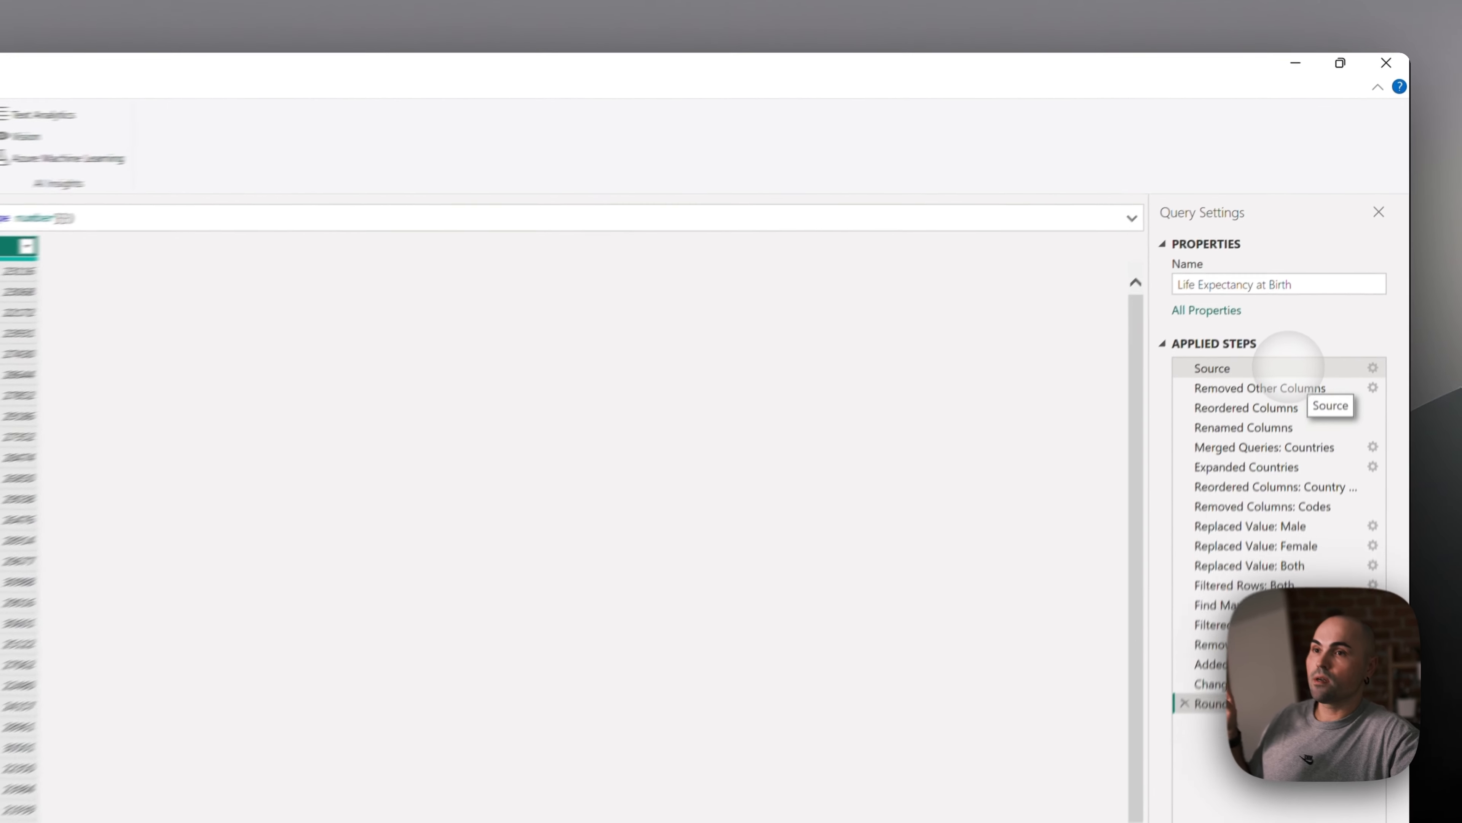
Go back to the query's Source step and examine the ParentLocation, ParentLocationCode and SpatialDim columns.
click(1344, 228)
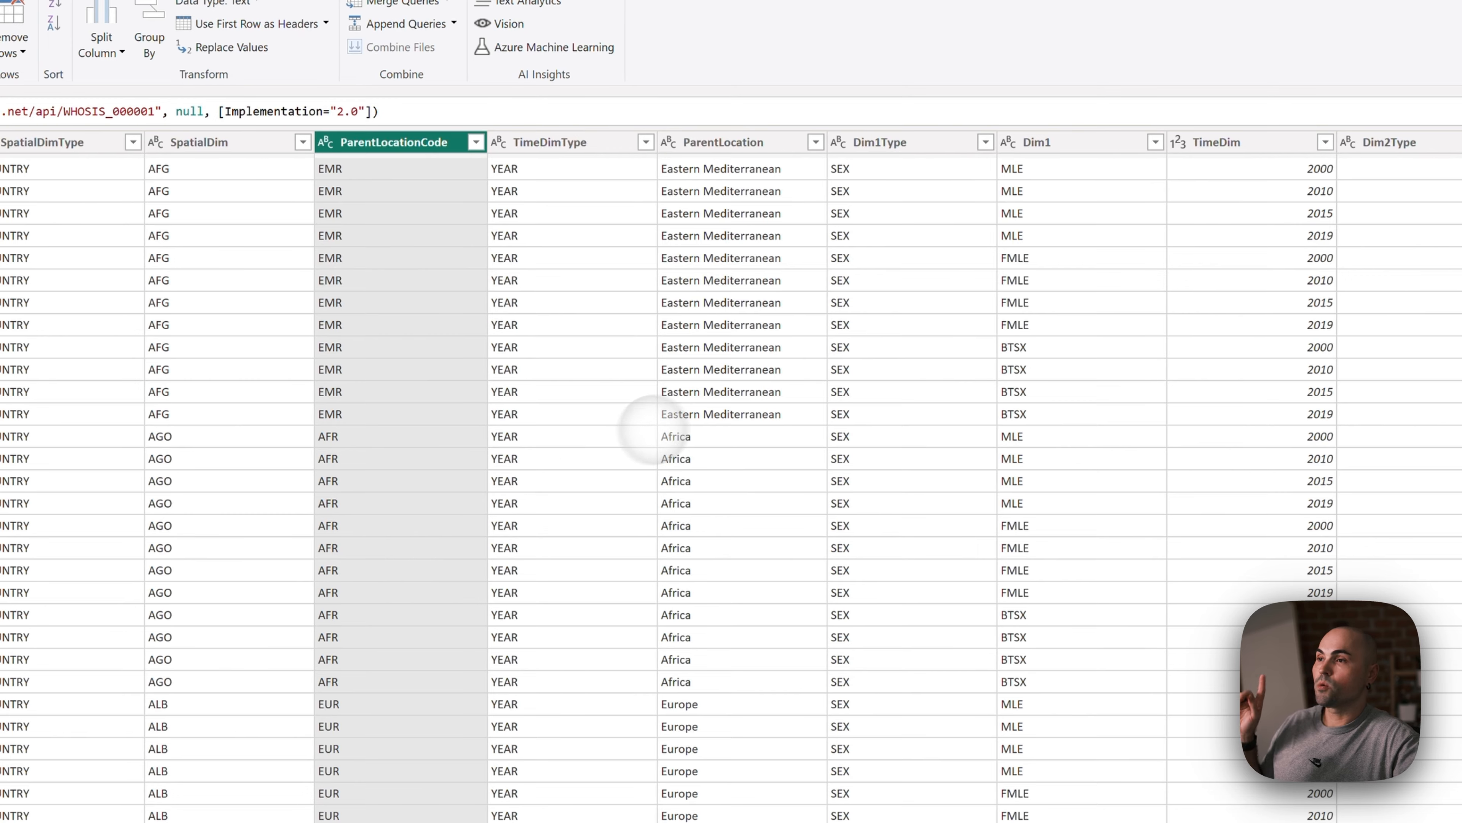
click(700, 415)
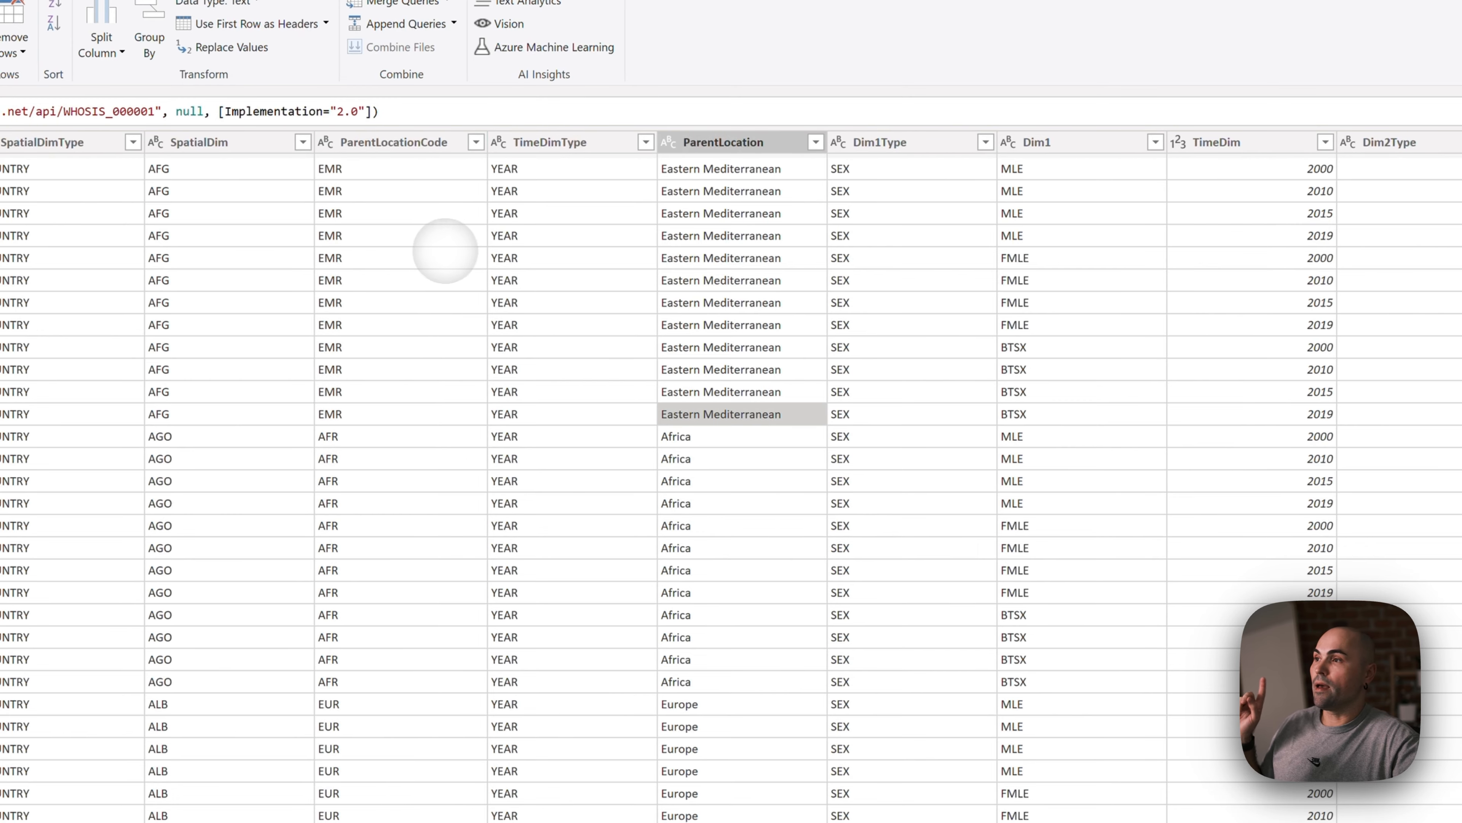
click(441, 253)
click(238, 253)
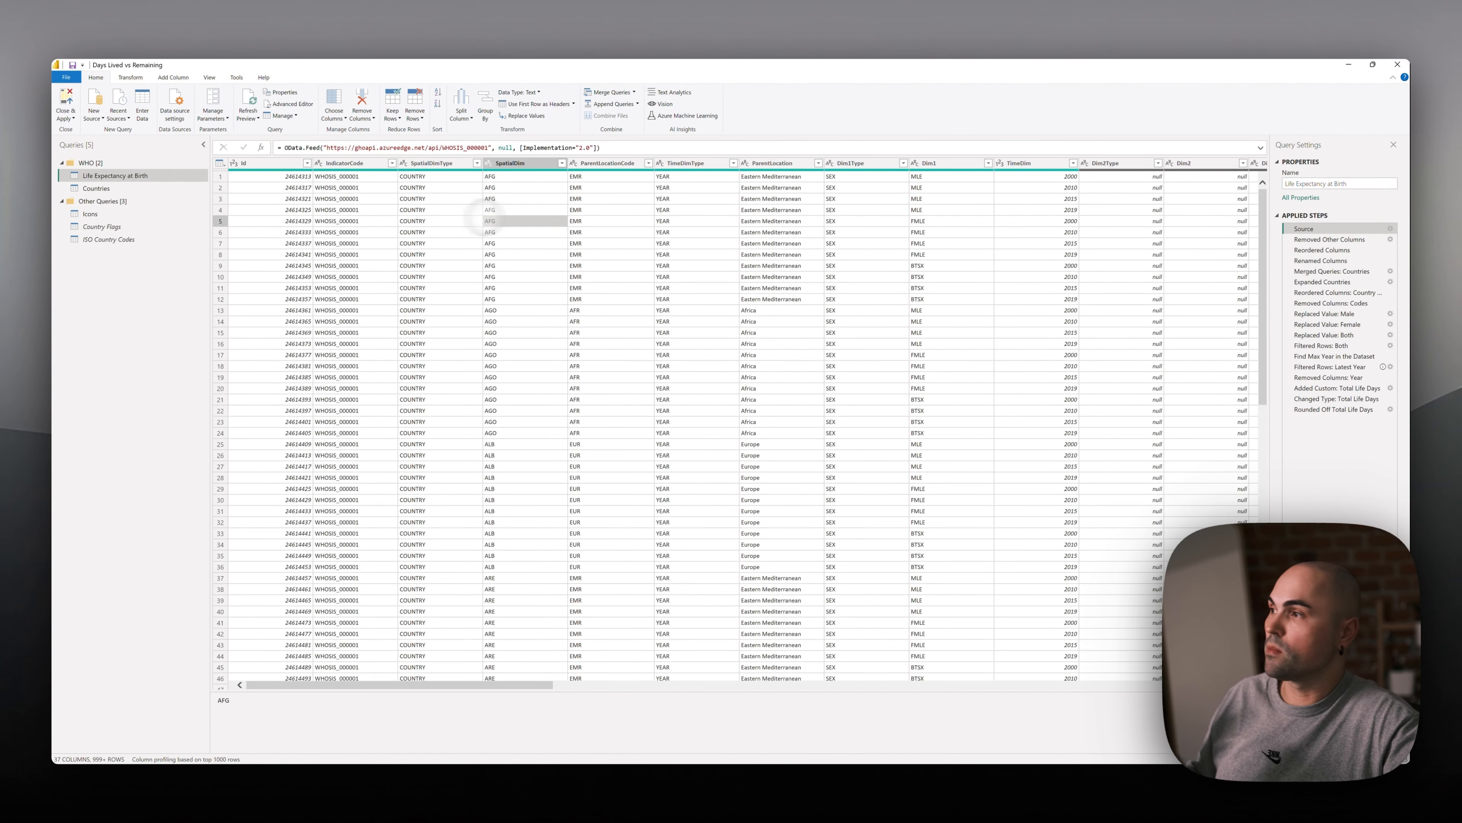
Examine the country names in the Countries query and the image URLs and country codes in the Country Flags query.
click(127, 190)
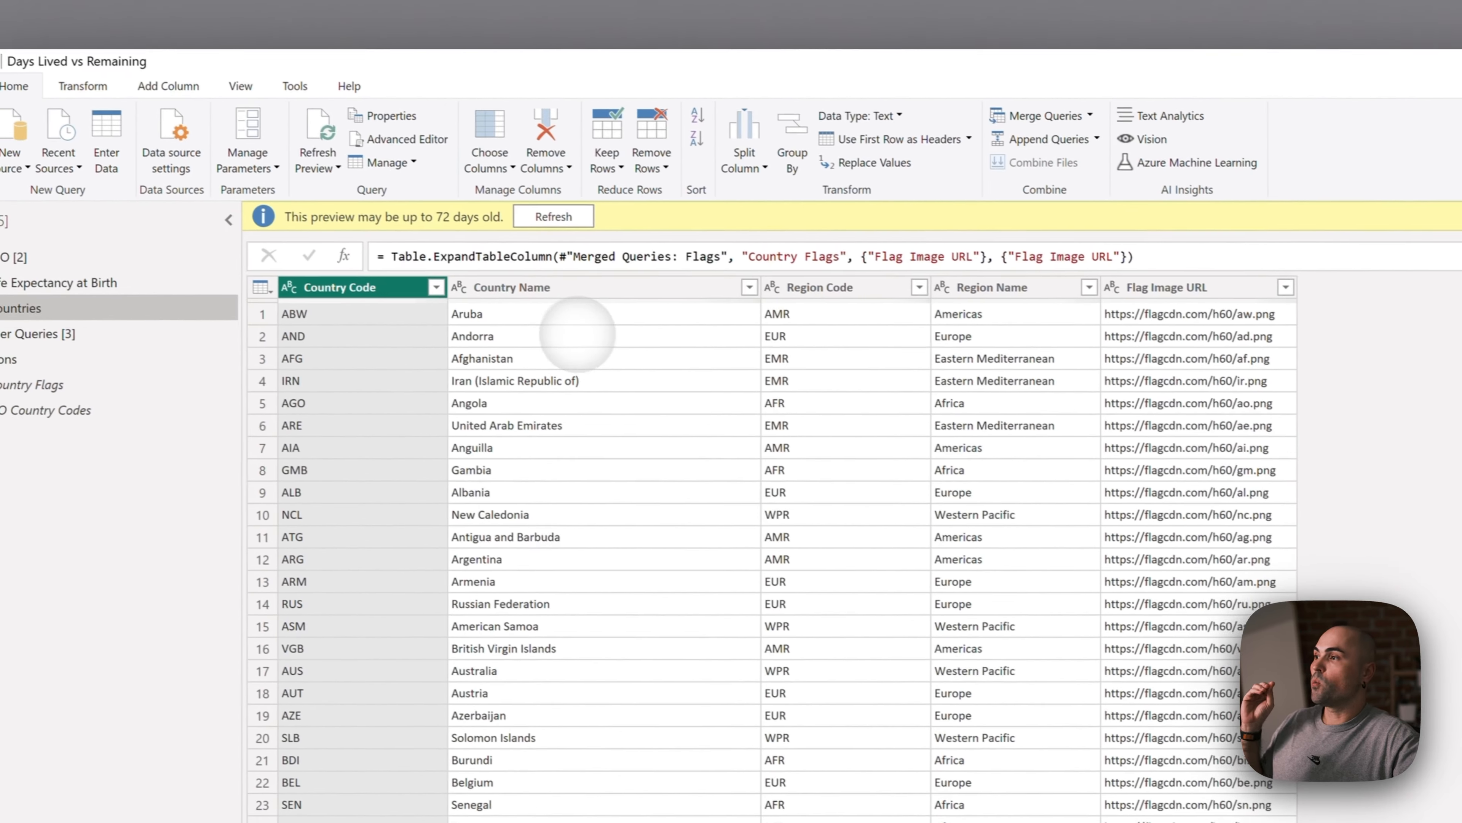
click(570, 326)
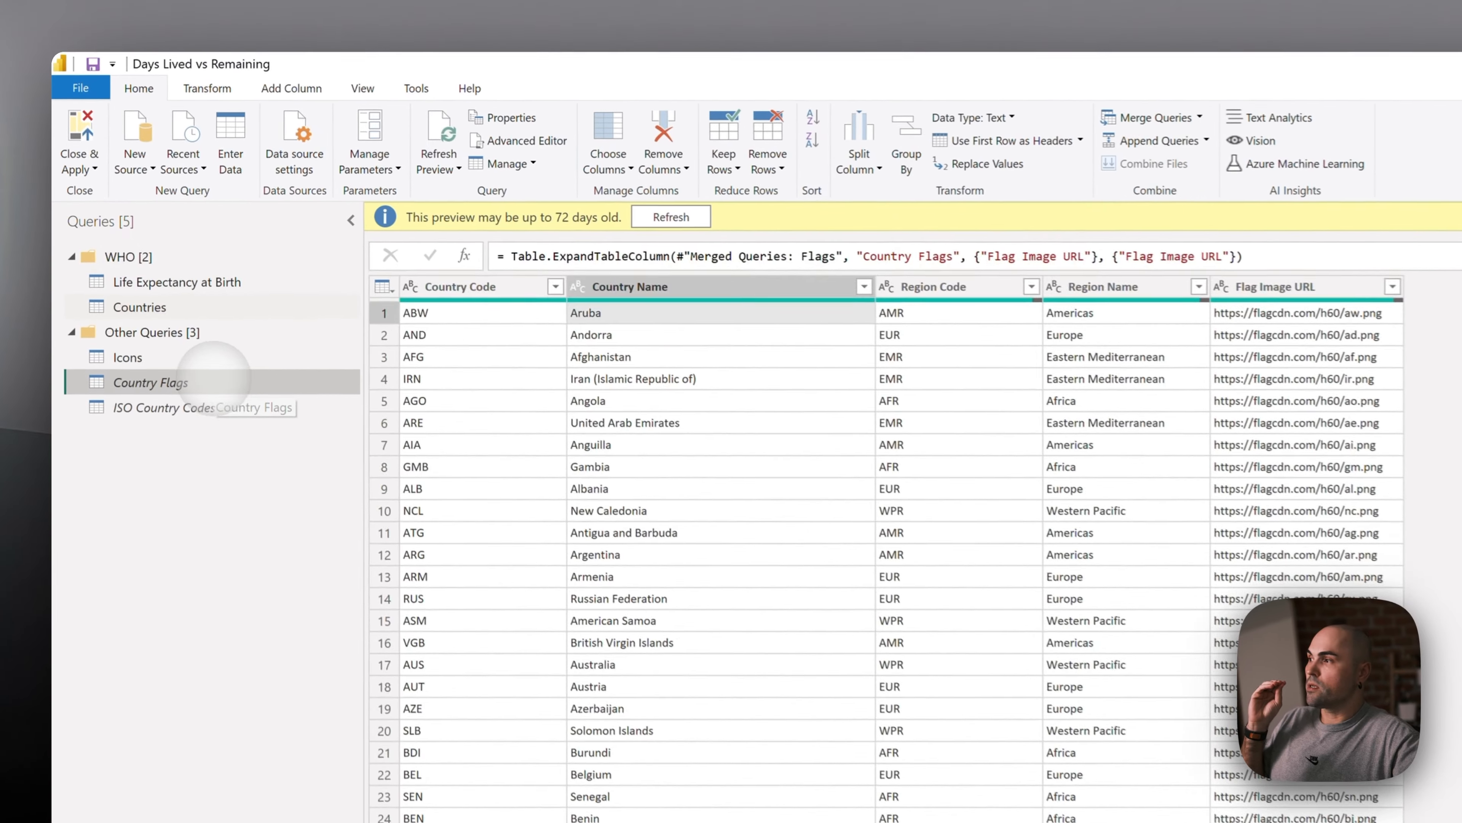
click(133, 224)
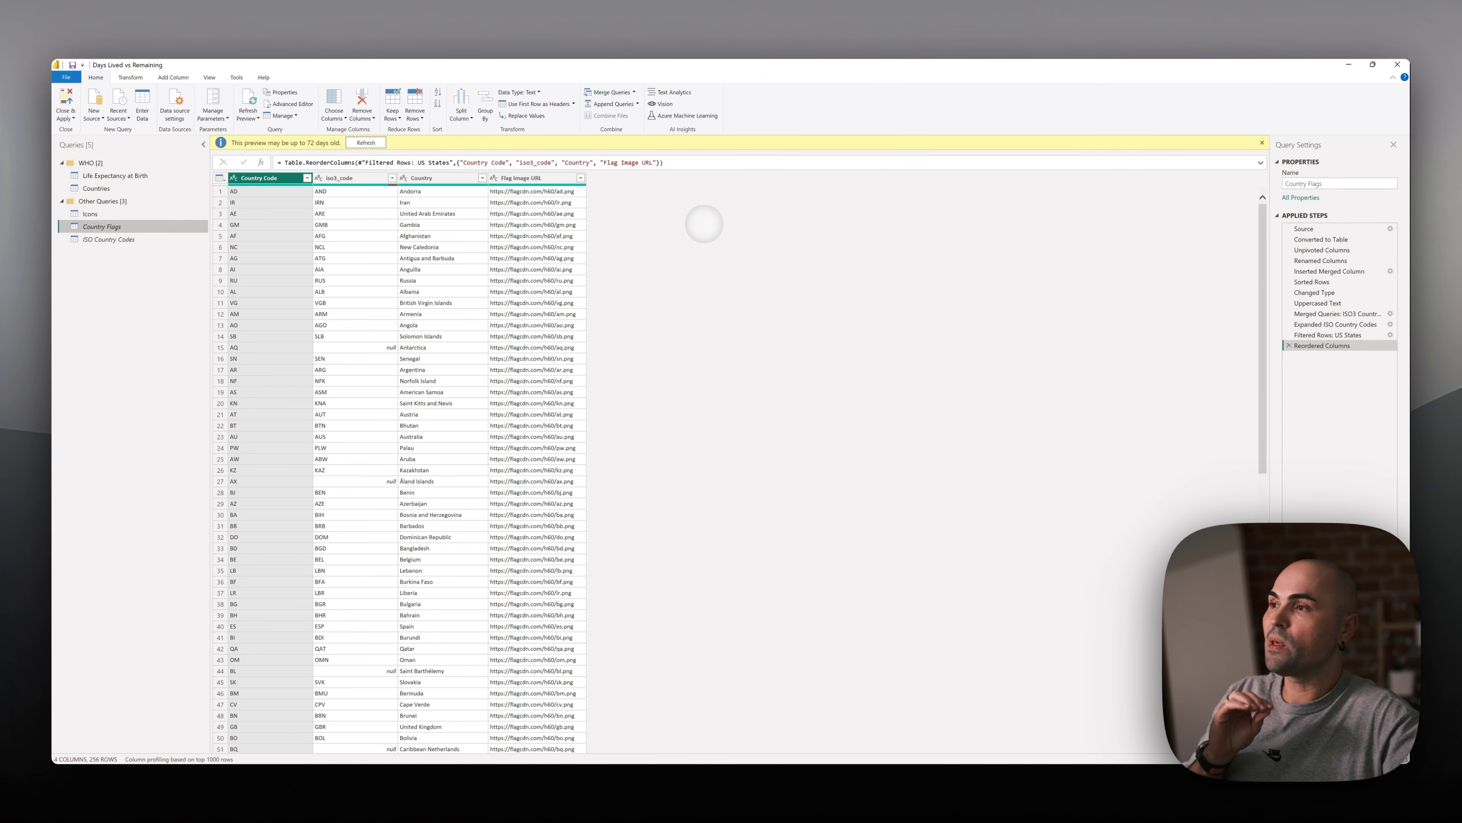
click(521, 192)
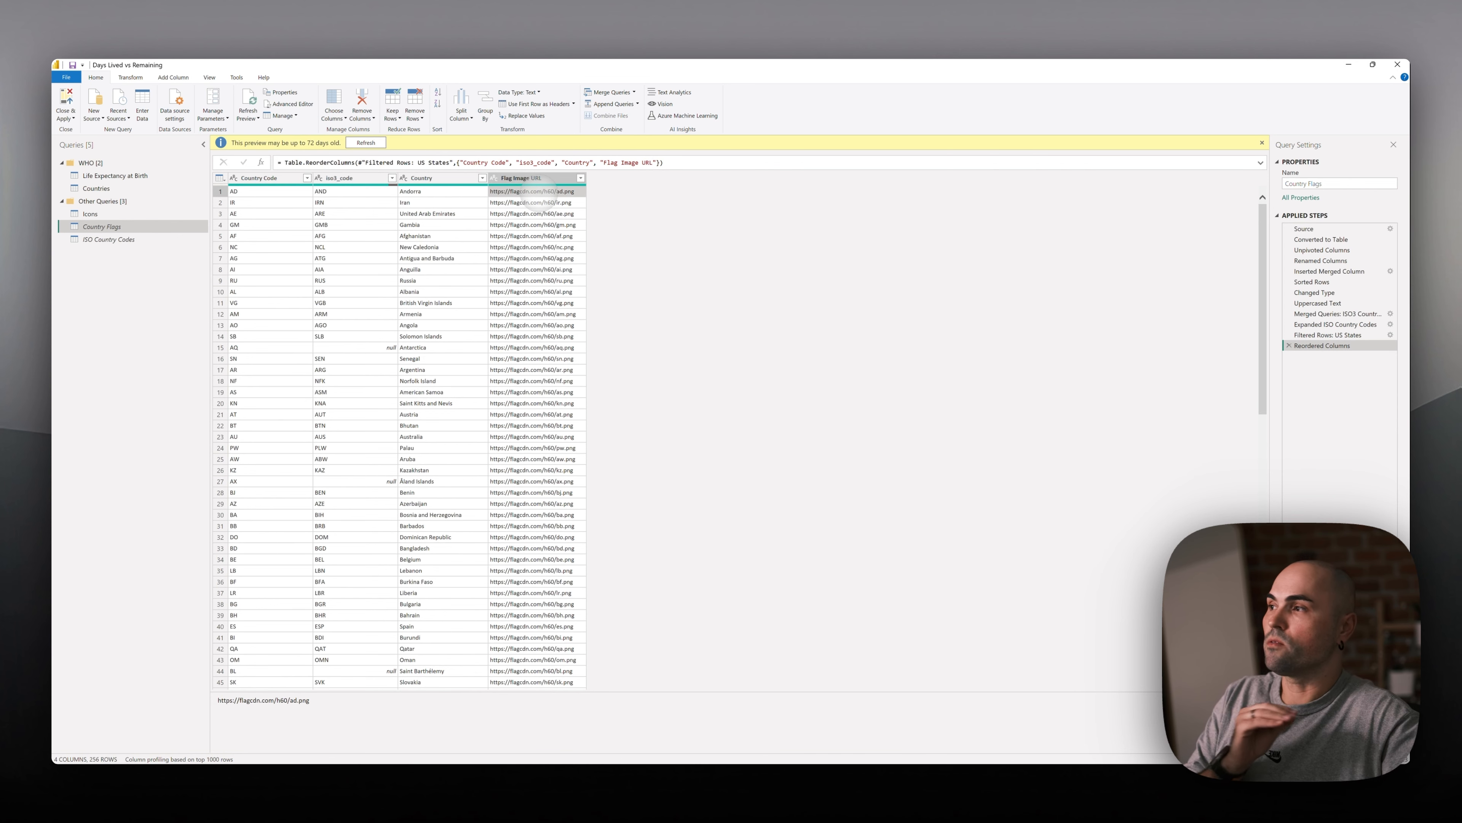
click(302, 192)
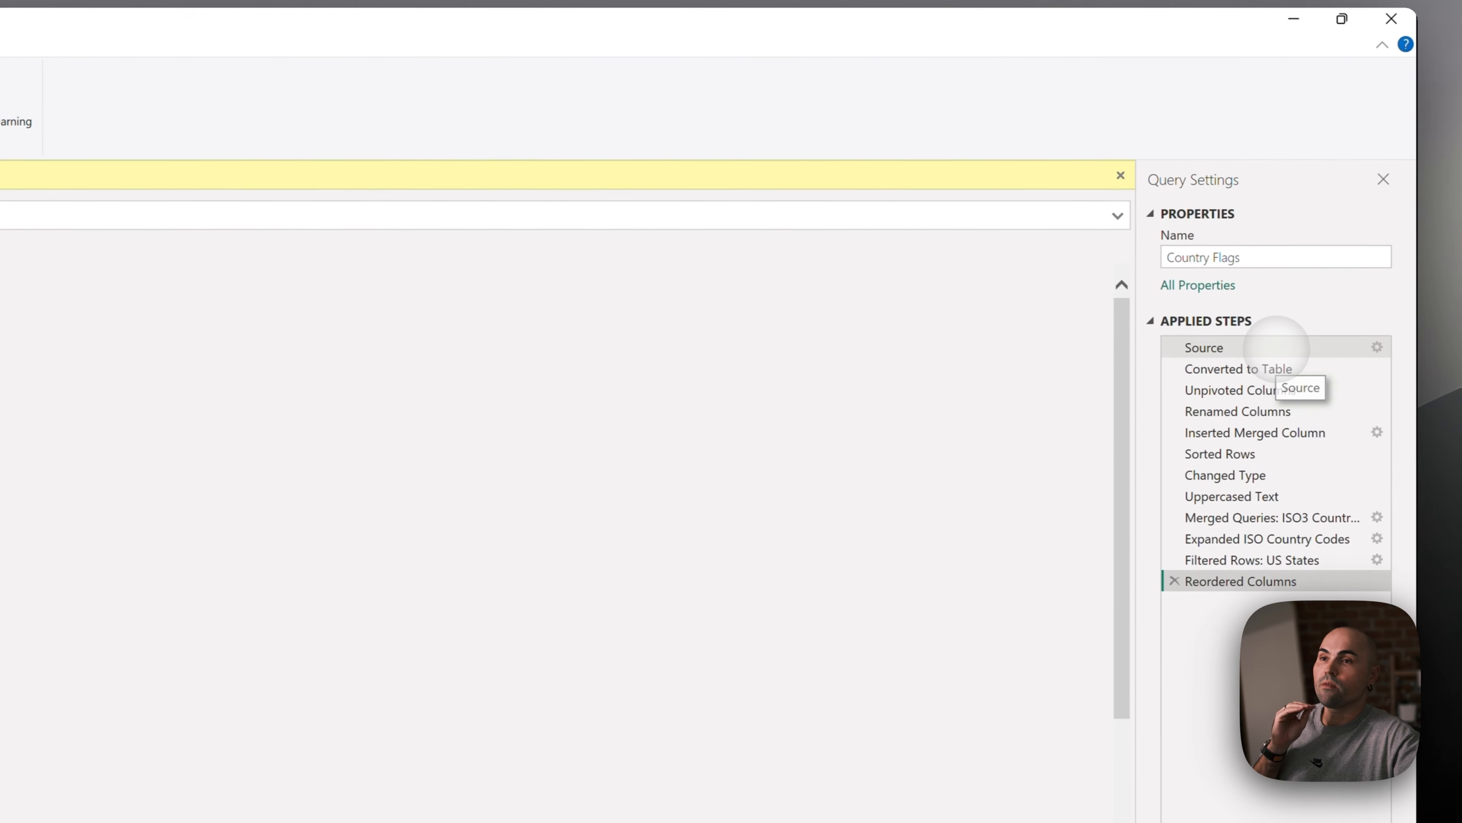
Walk through the Country Flags query's applied steps from Source through Converted to Table, Renamed Columns and Inserted Merged Column to Sorted Rows.
click(1277, 348)
click(1285, 369)
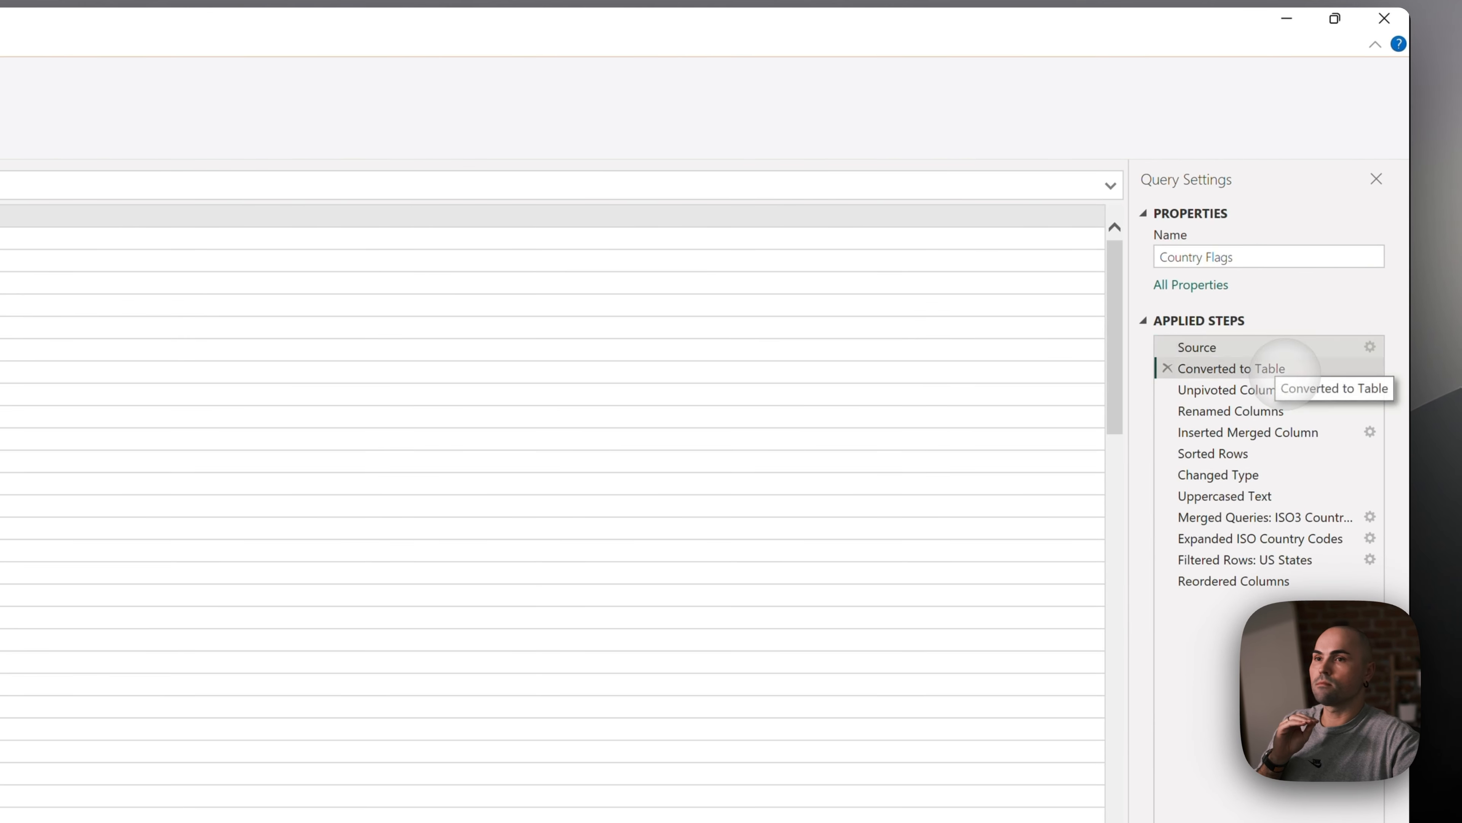
click(1281, 410)
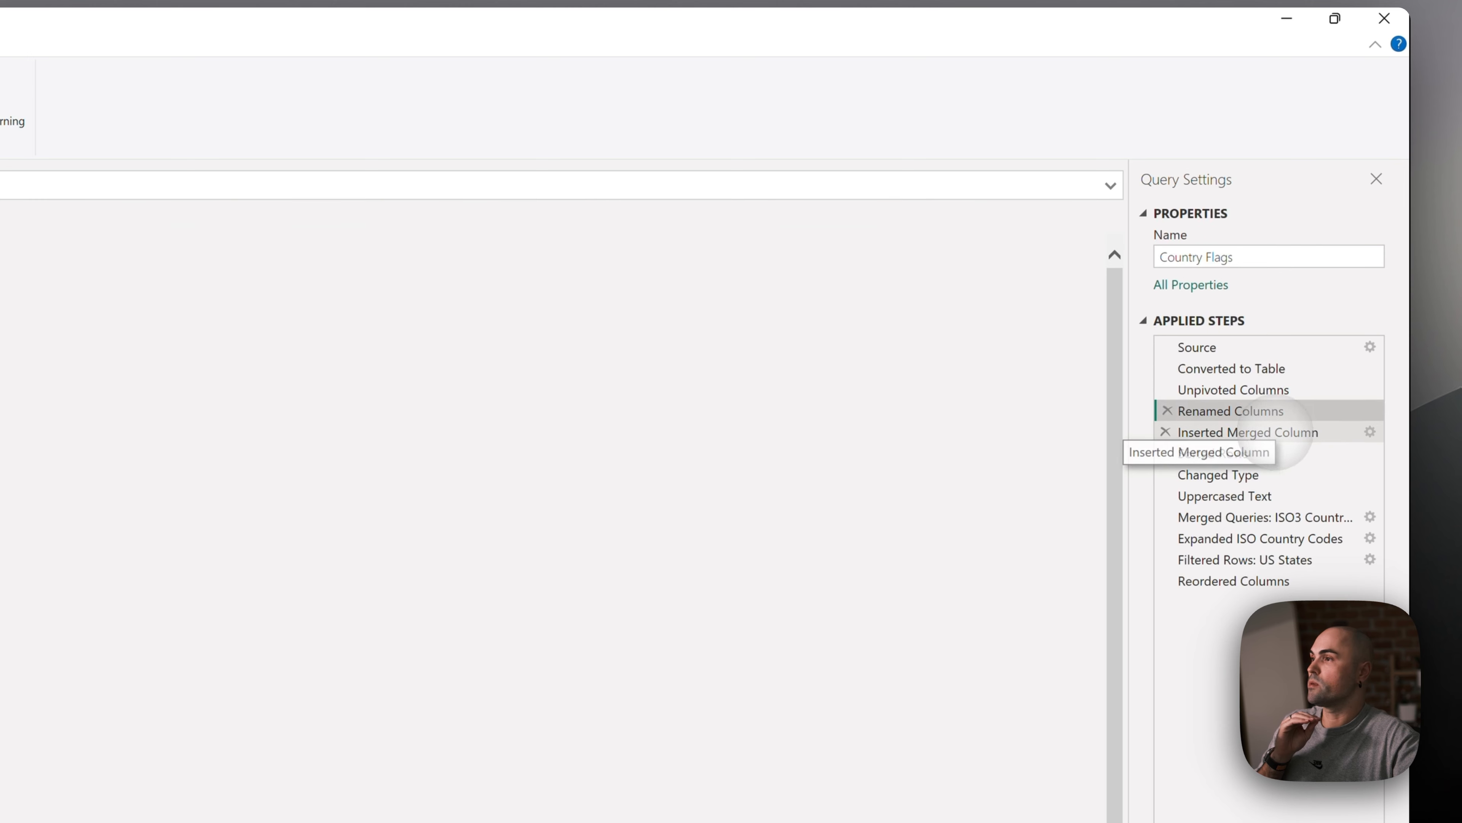
click(1282, 431)
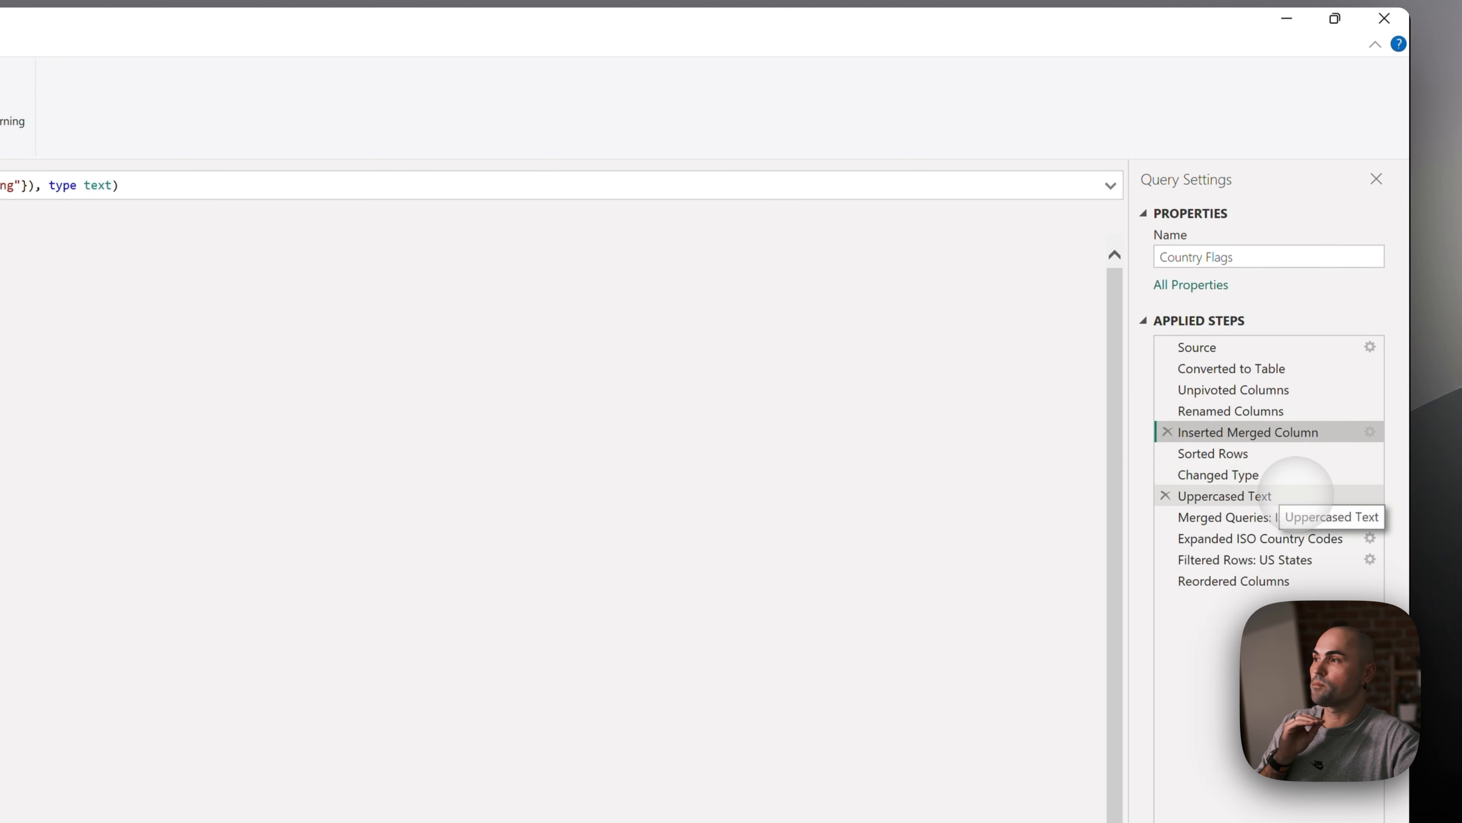
click(1269, 453)
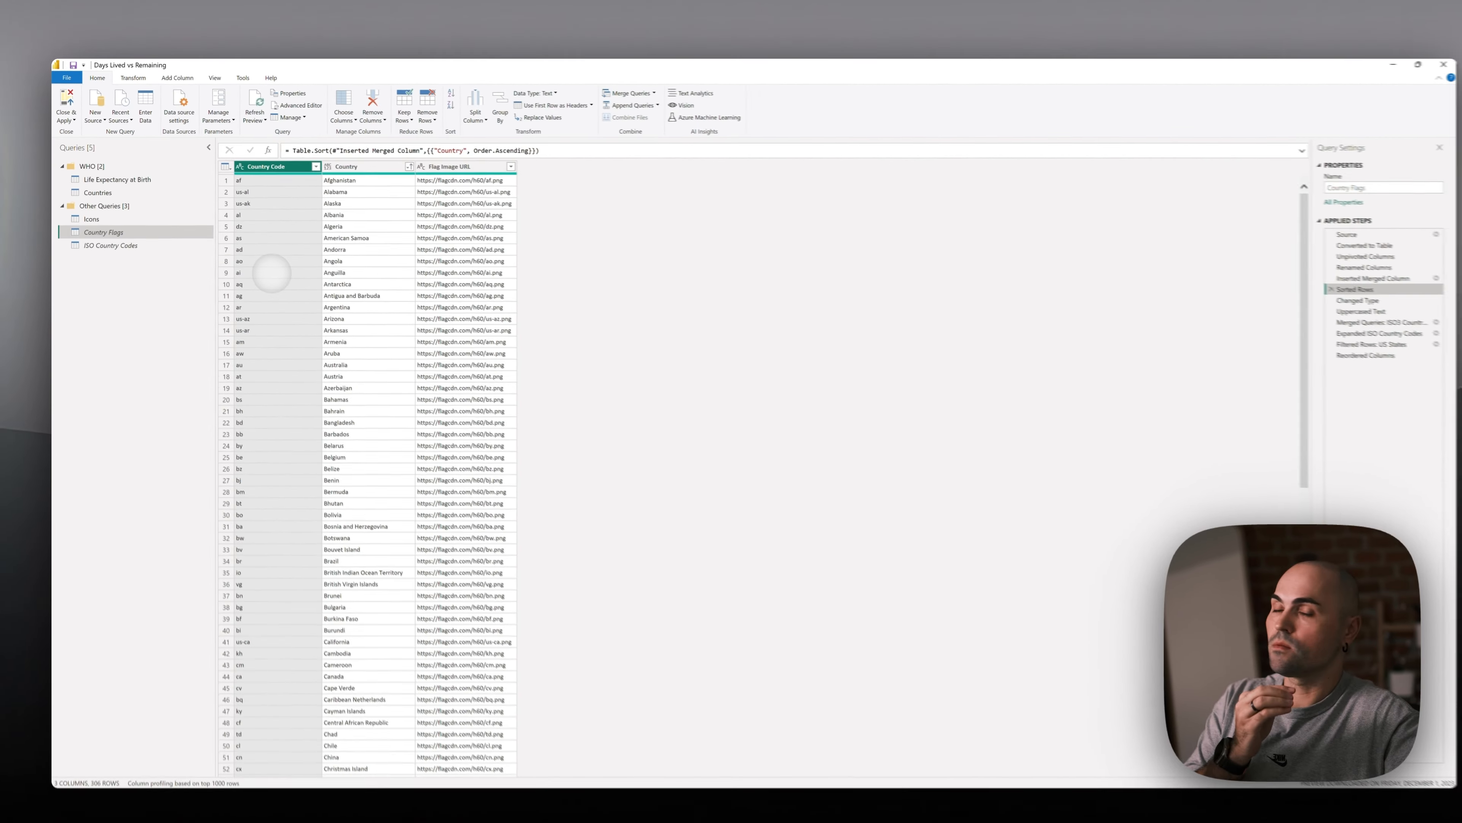
View the ISO Country Codes query and examine its iso2_code and label_en columns.
click(150, 239)
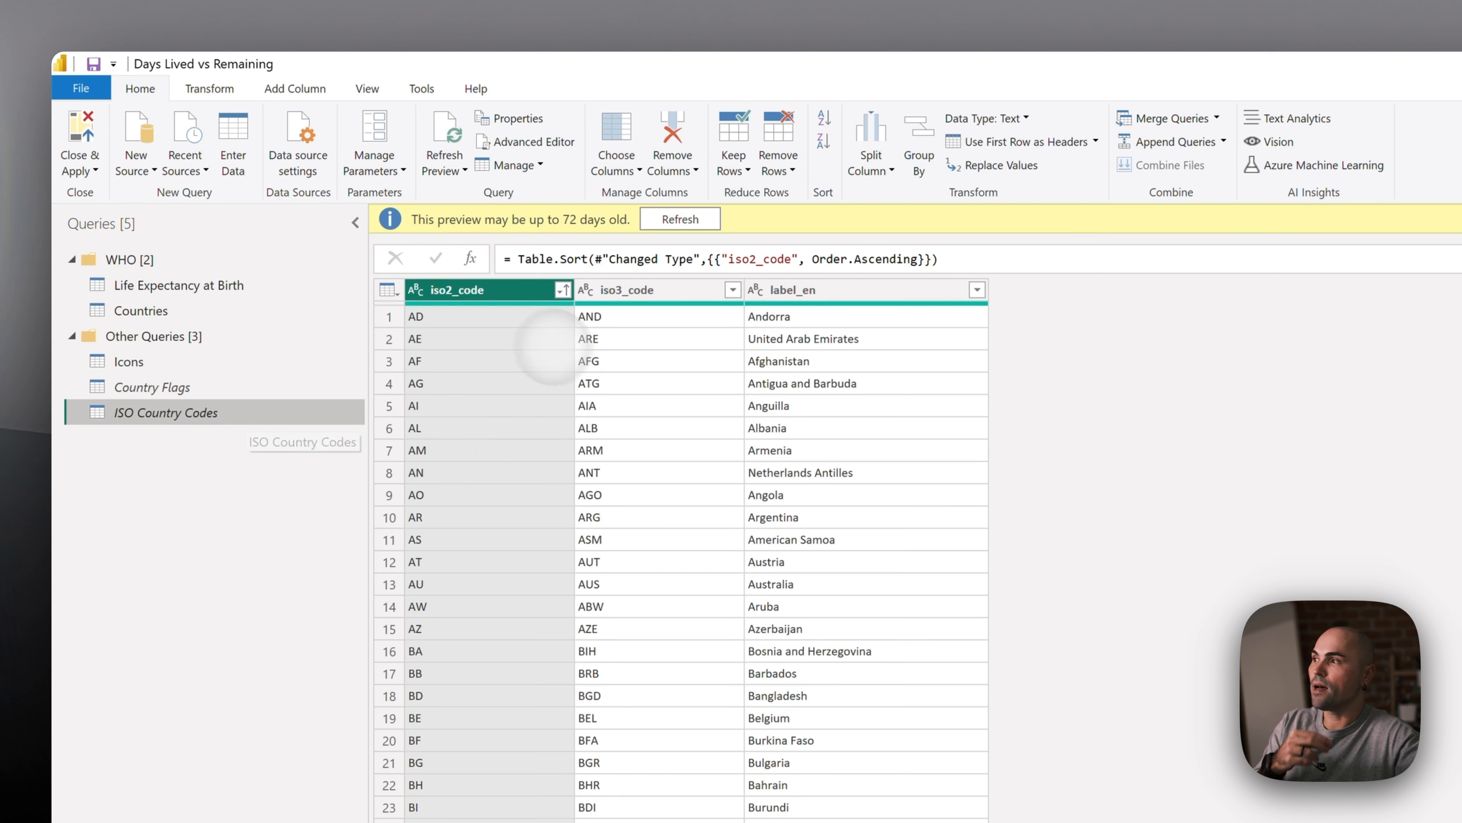
click(498, 335)
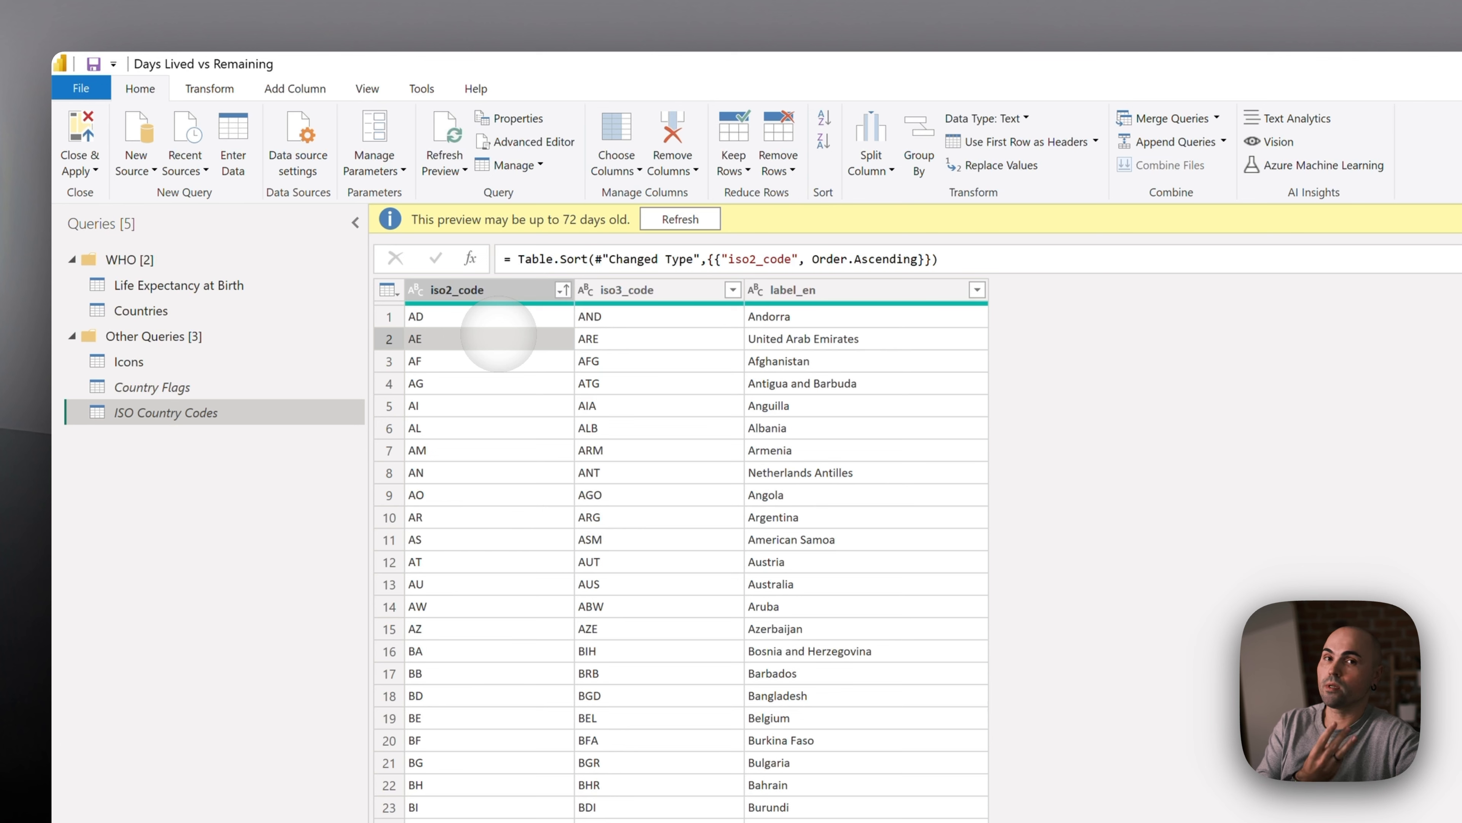
click(778, 318)
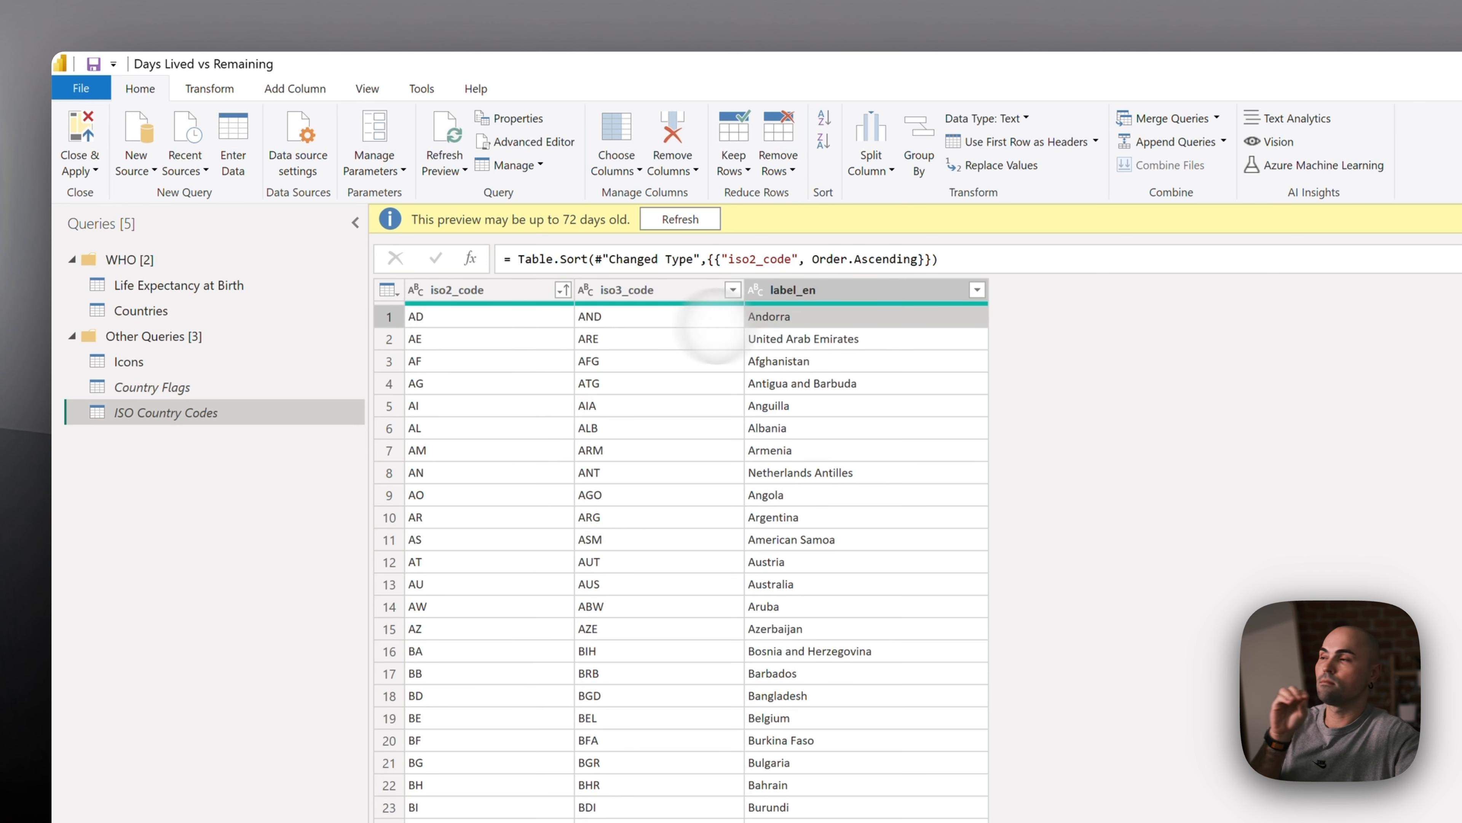
Return to the Country Flags query and check the Country and iso3_code values for Andorra.
click(230, 386)
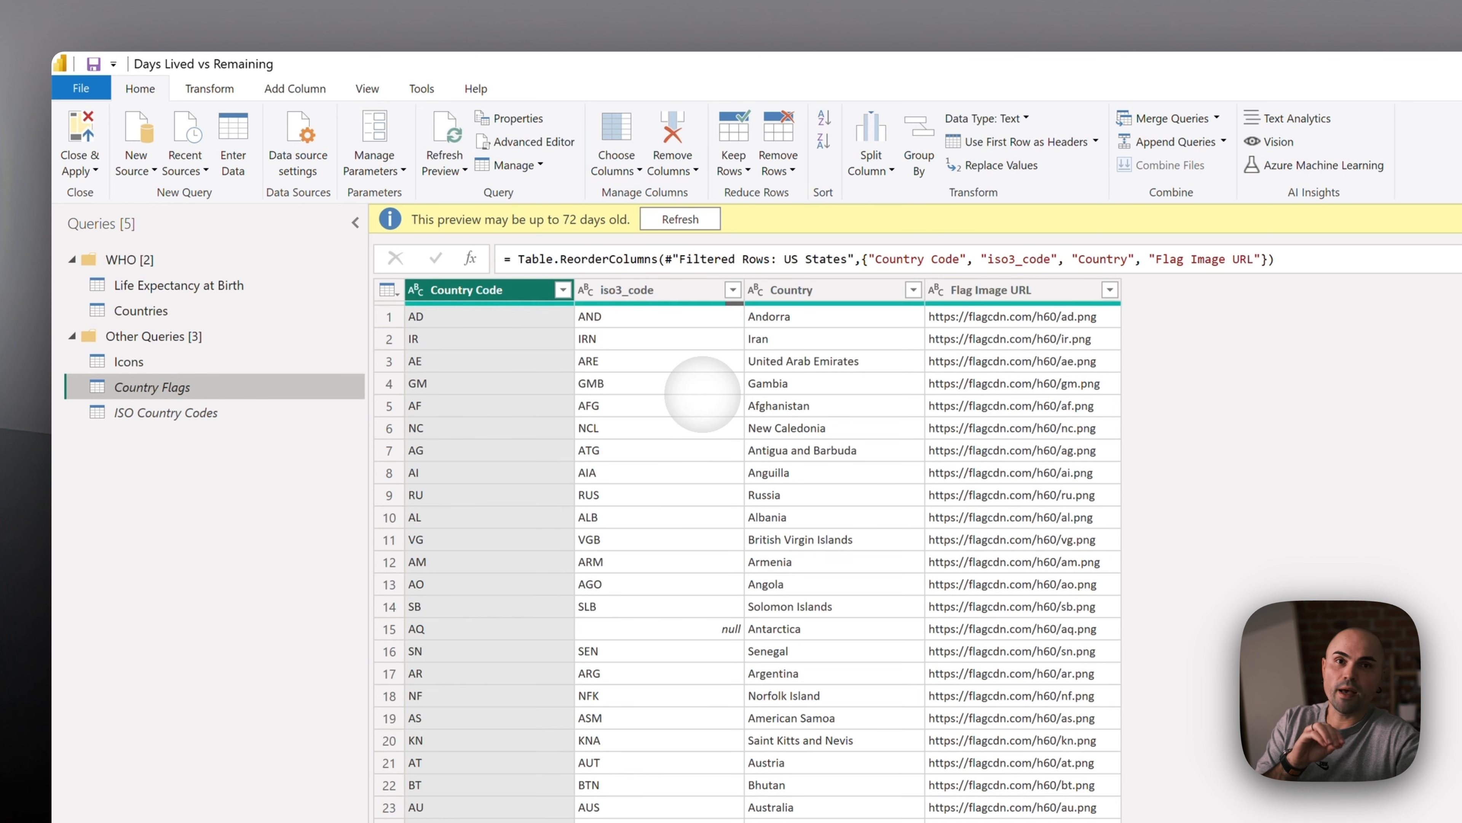
click(812, 317)
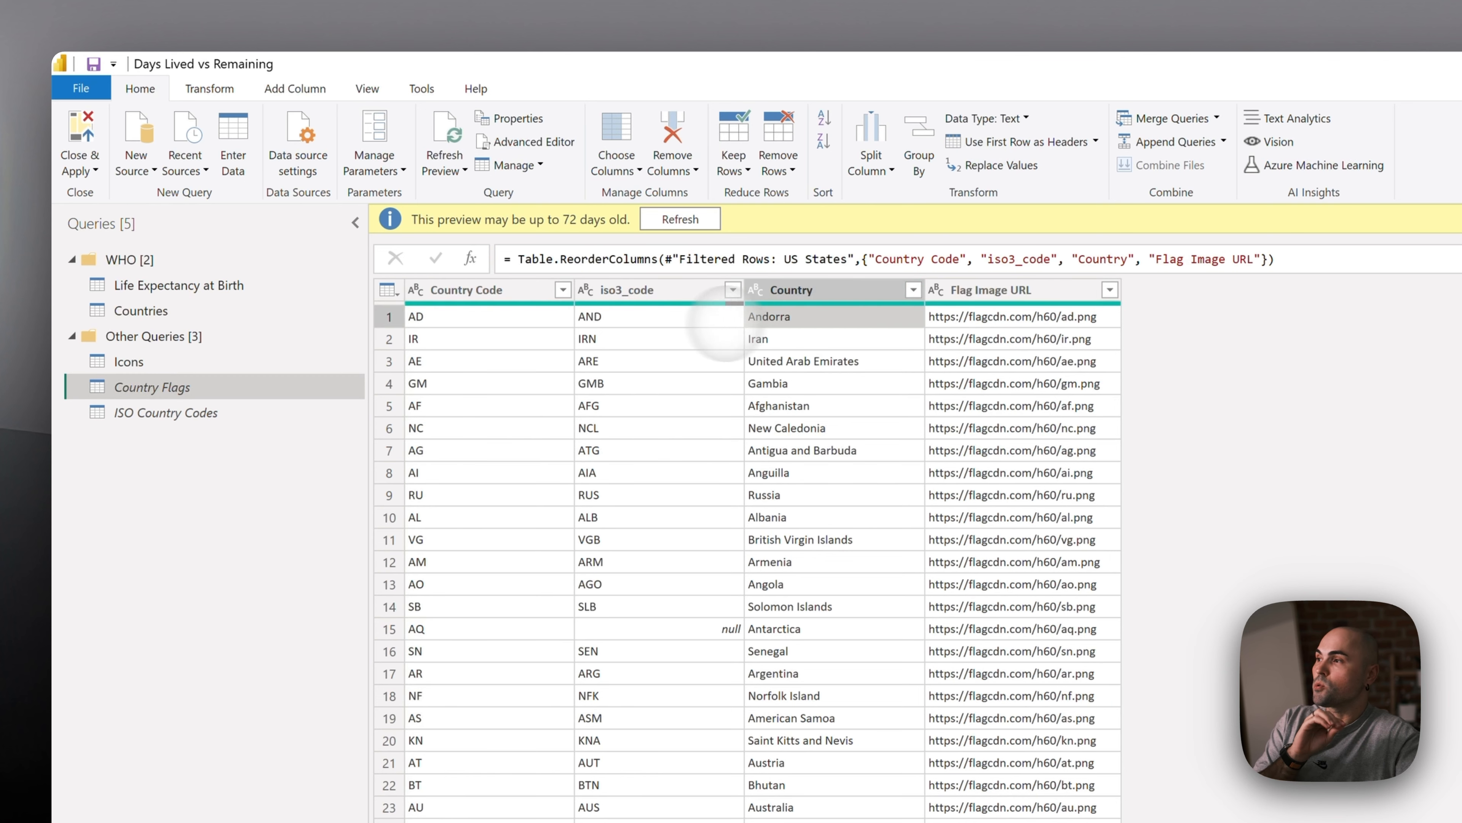
click(656, 318)
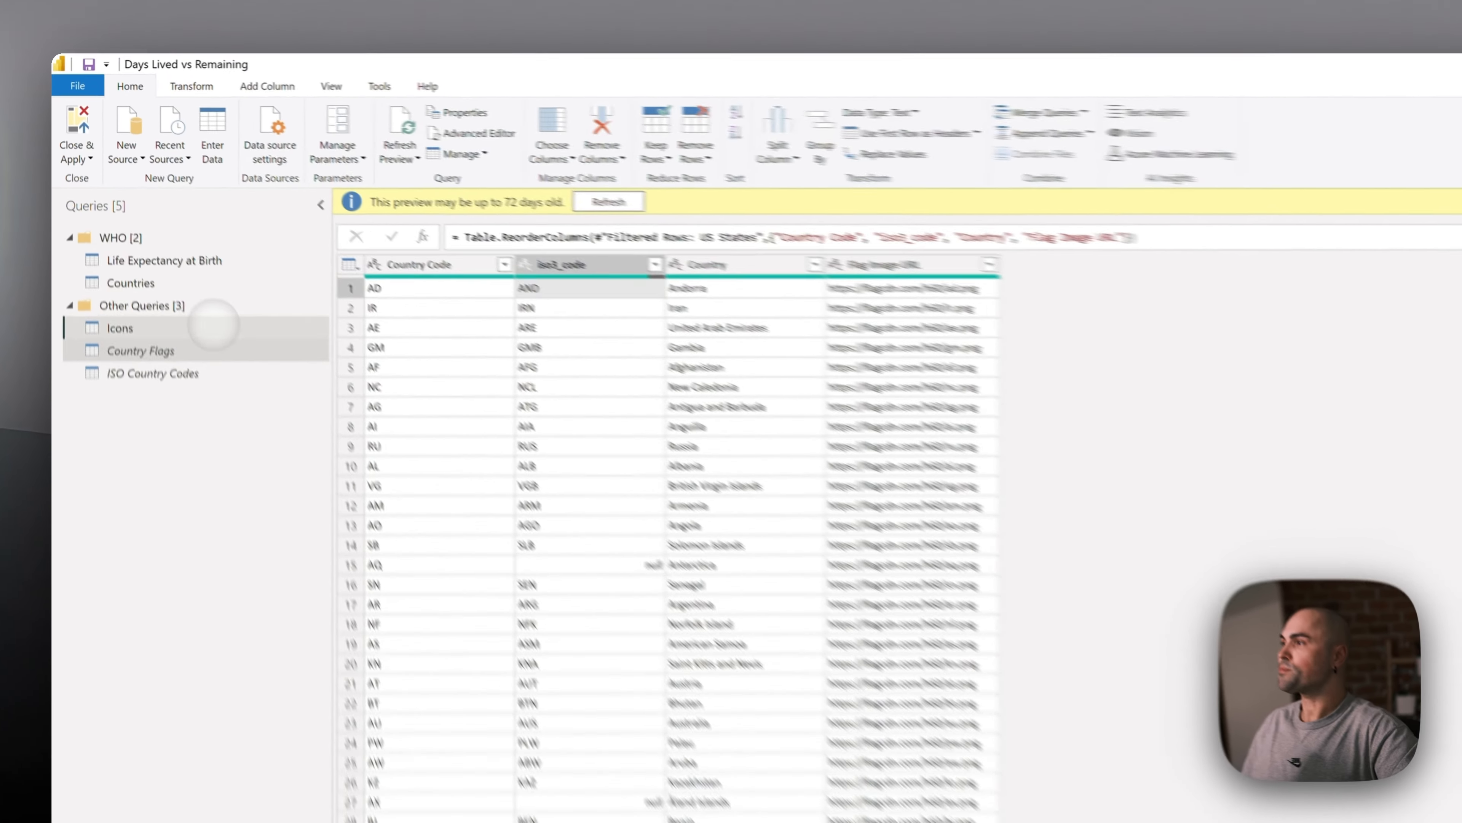
View the Icons query, and close the Power Query Editor with its changes applied to return to the report.
click(213, 327)
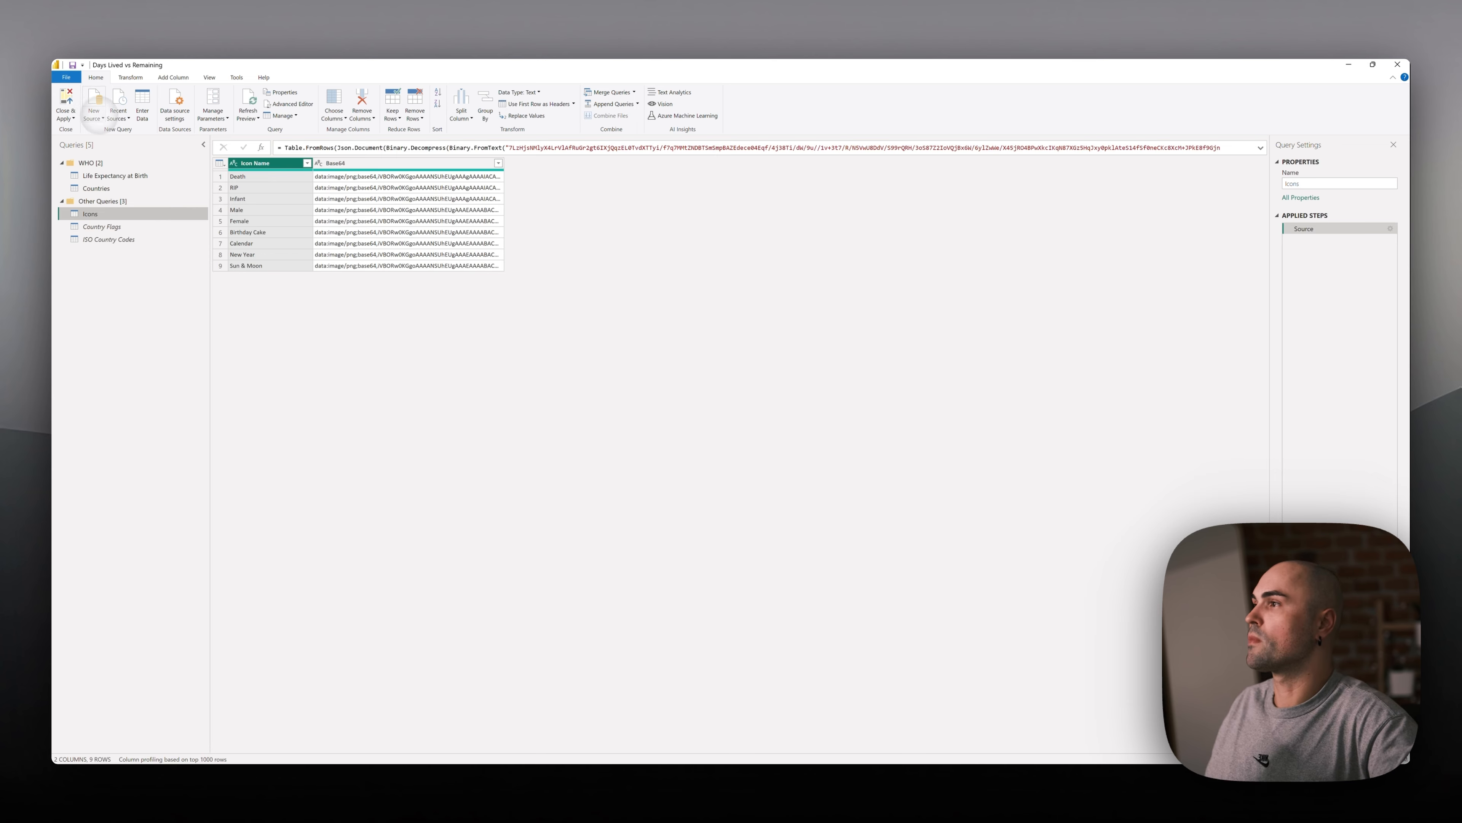
click(73, 119)
click(85, 136)
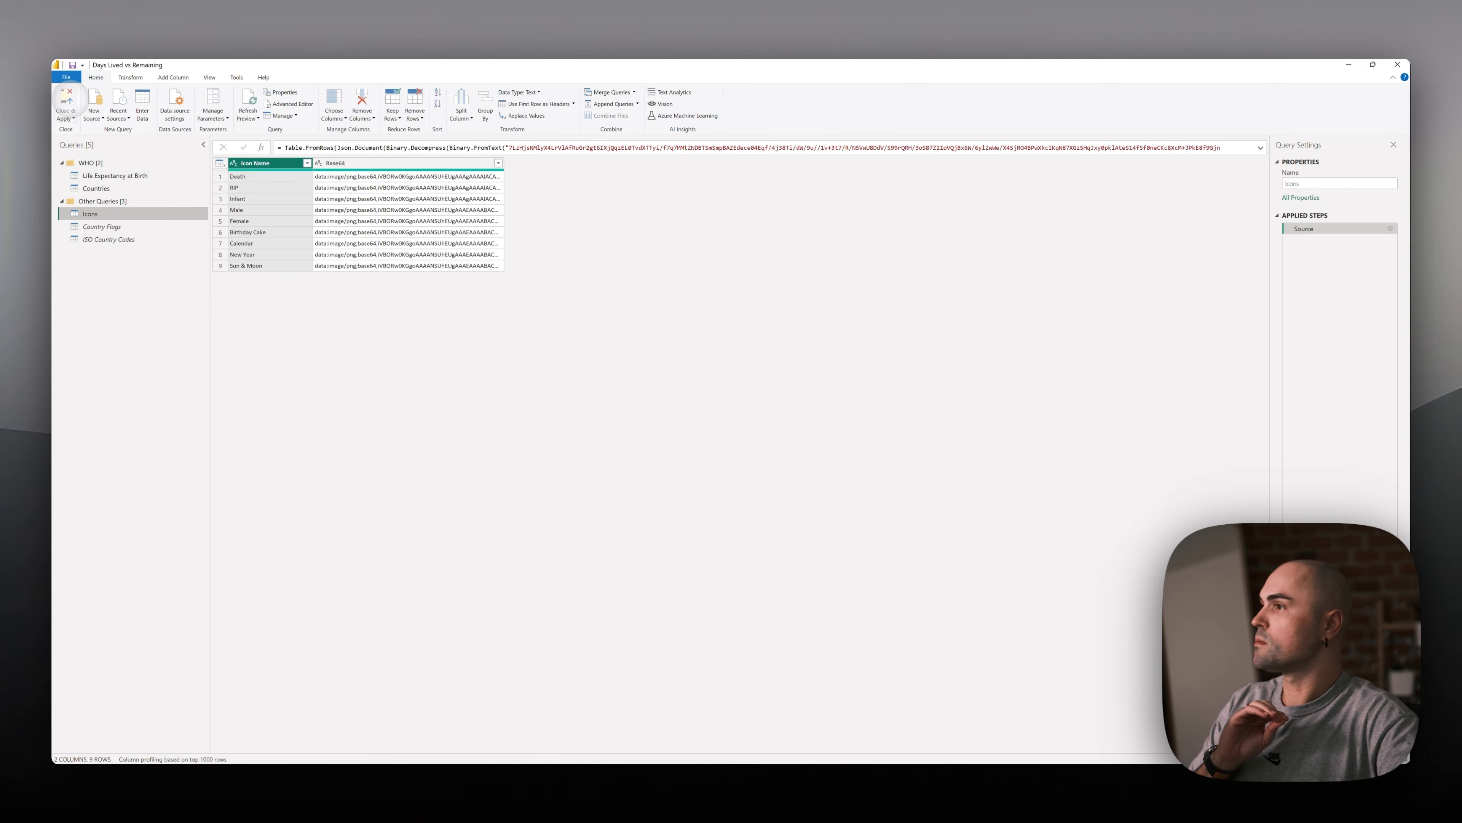
click(73, 119)
click(80, 140)
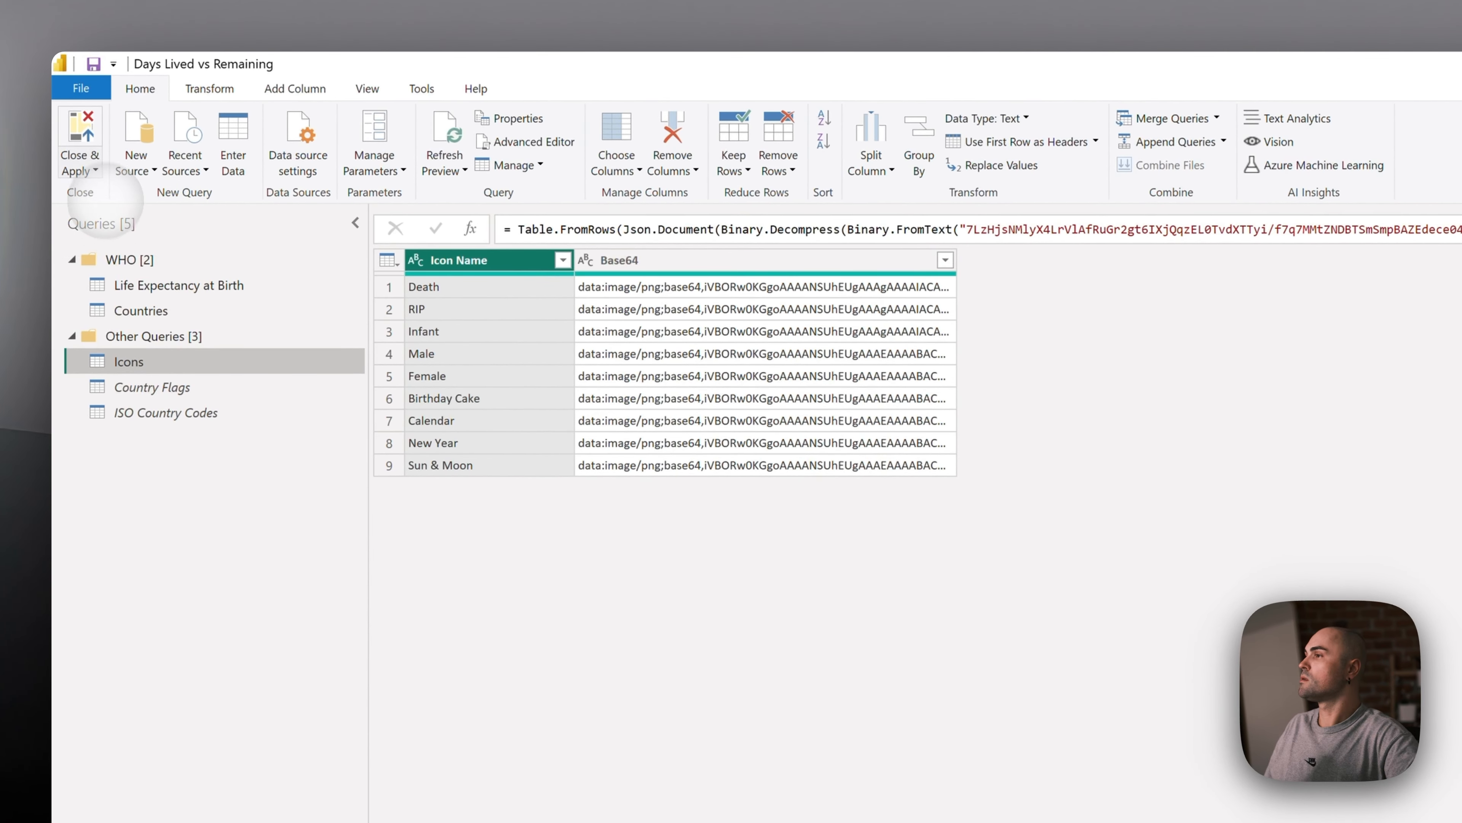
click(93, 138)
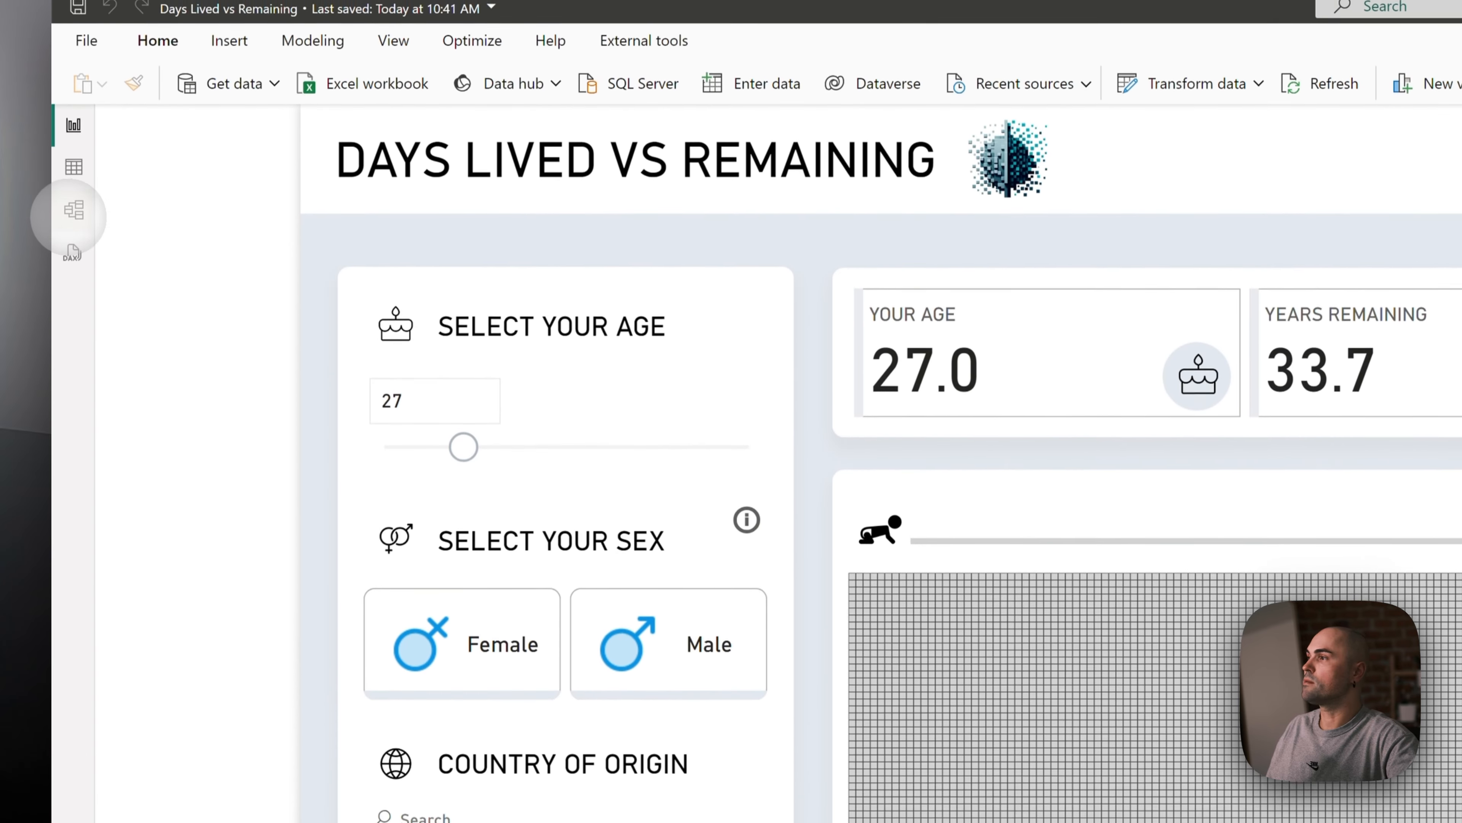
Review the relationship settings between the Countries and Life Expectancy at Birth tables in the data model, leaving them unchanged.
click(74, 209)
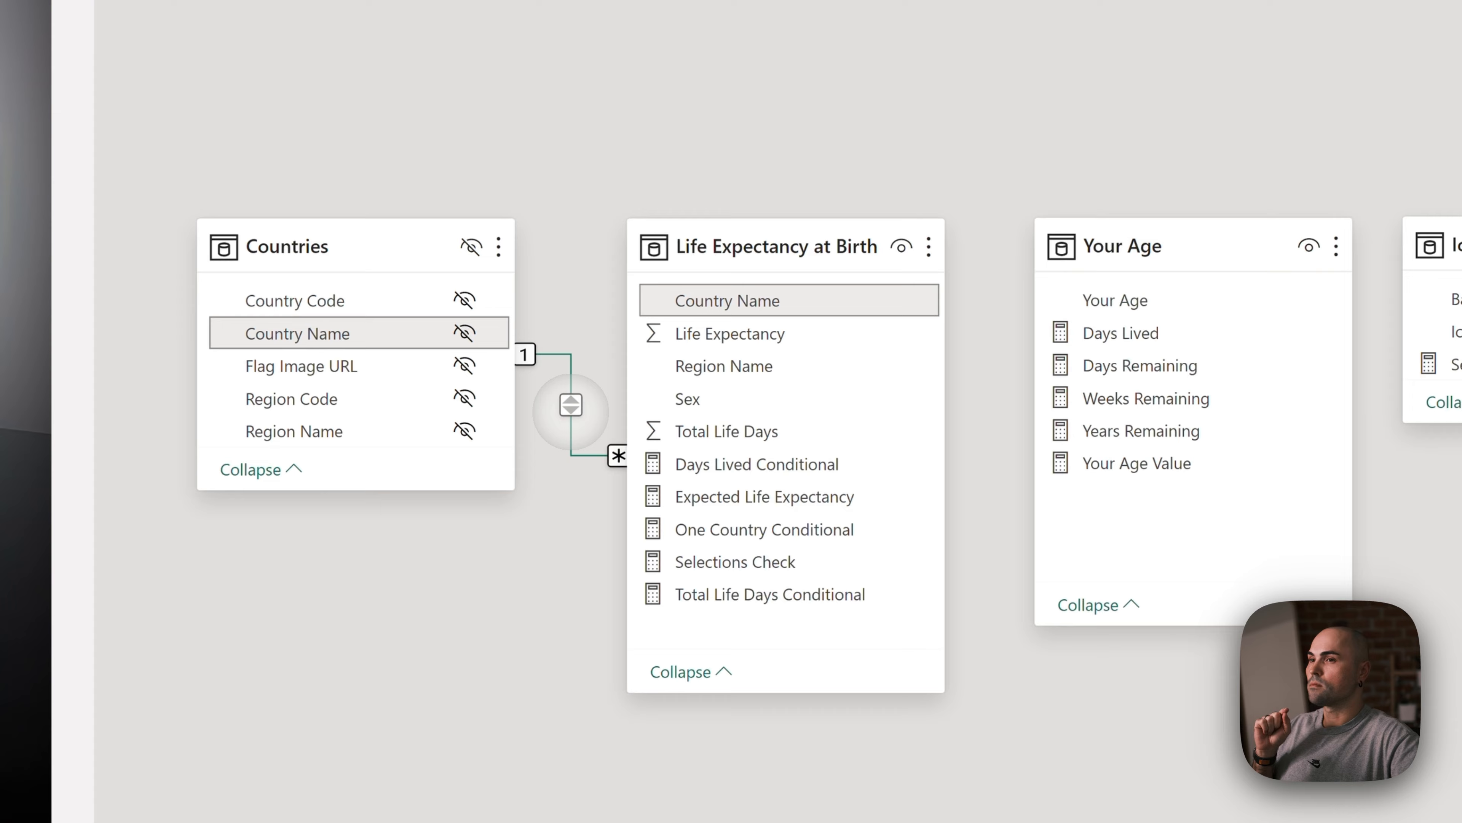
double_click(570, 411)
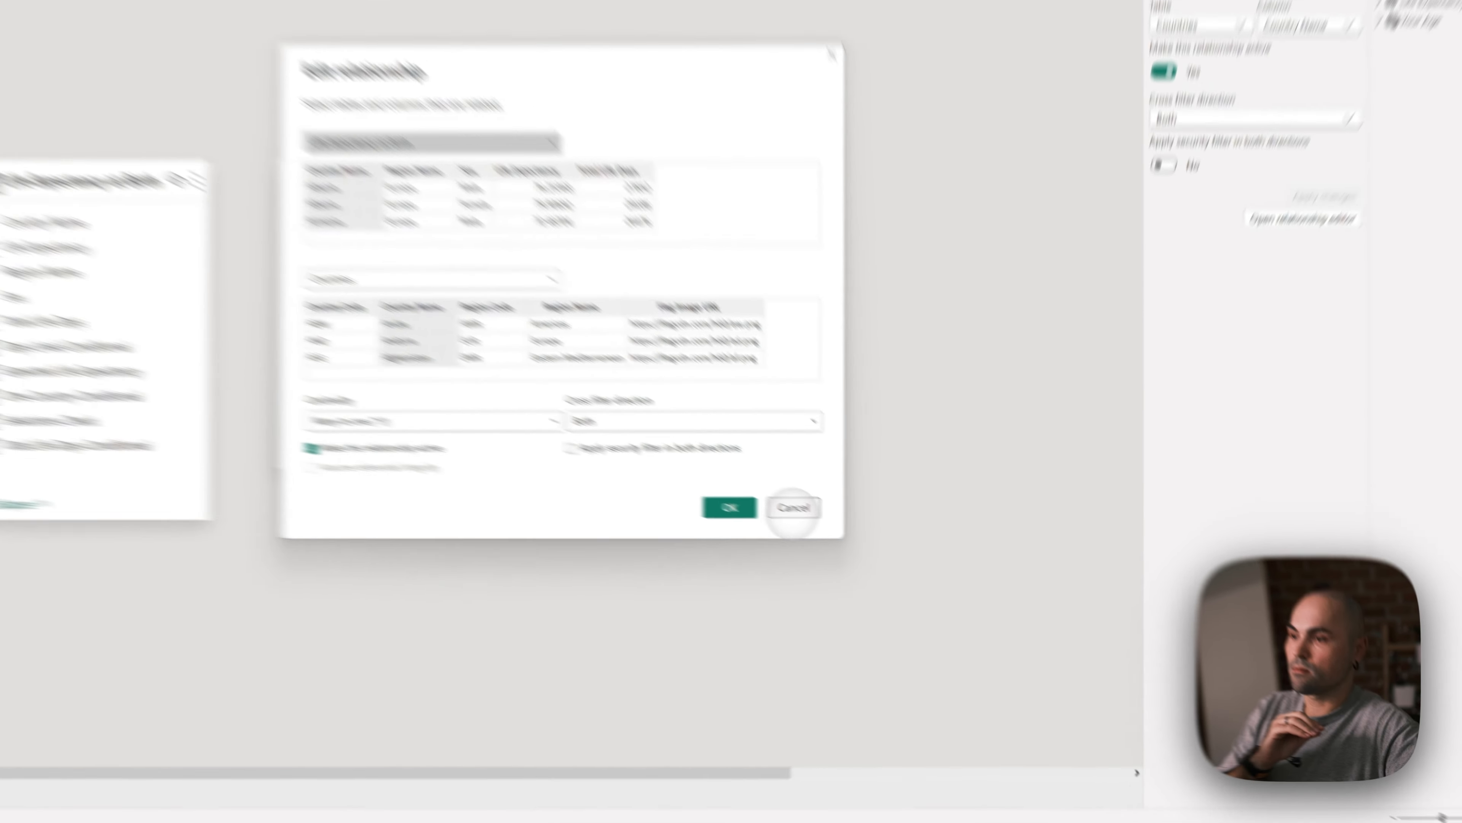
click(883, 554)
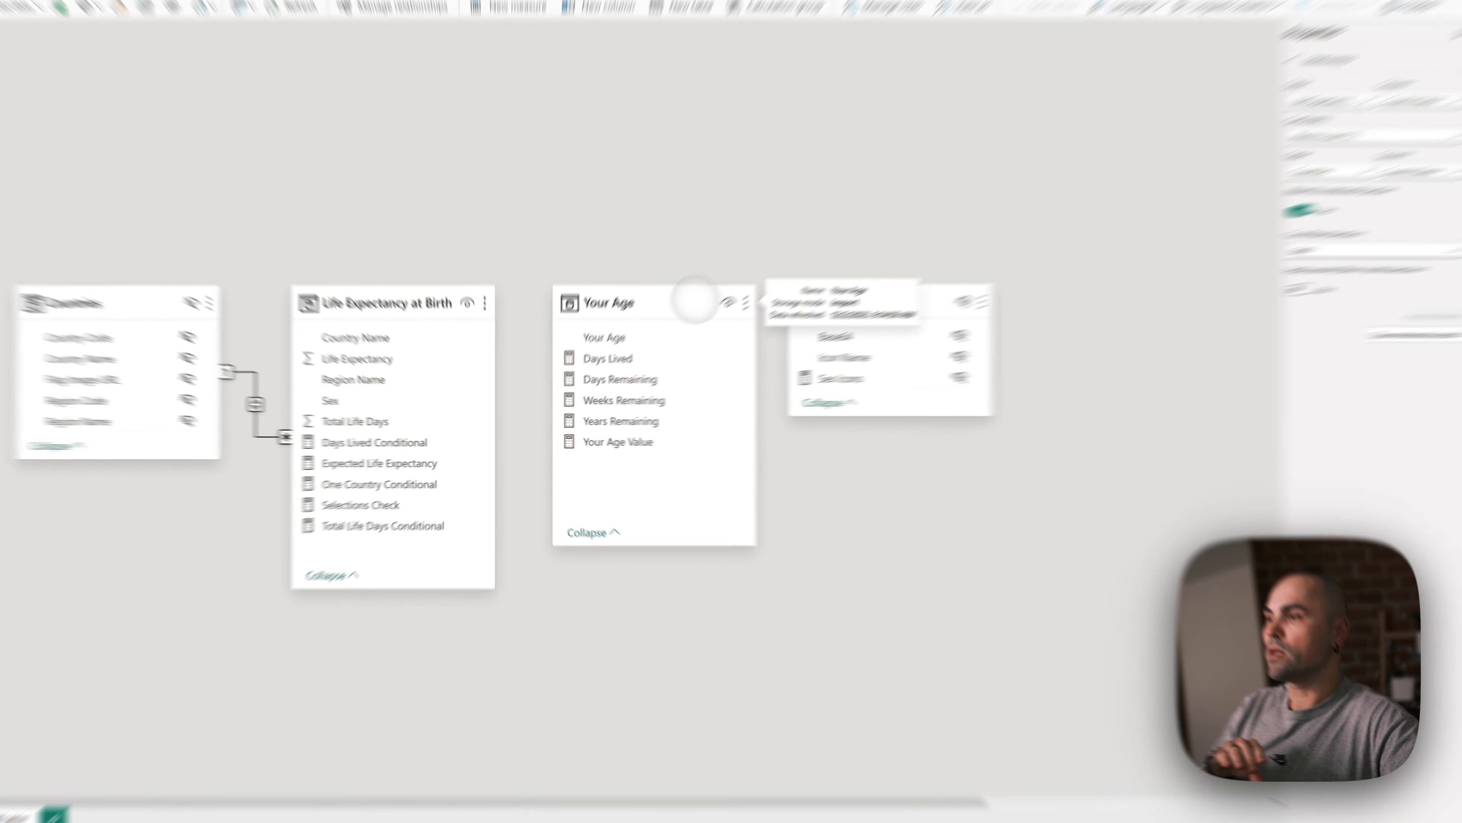
Examine the Your Age table's GENERATESERIES definition and its generated rows, and return to the report.
click(638, 335)
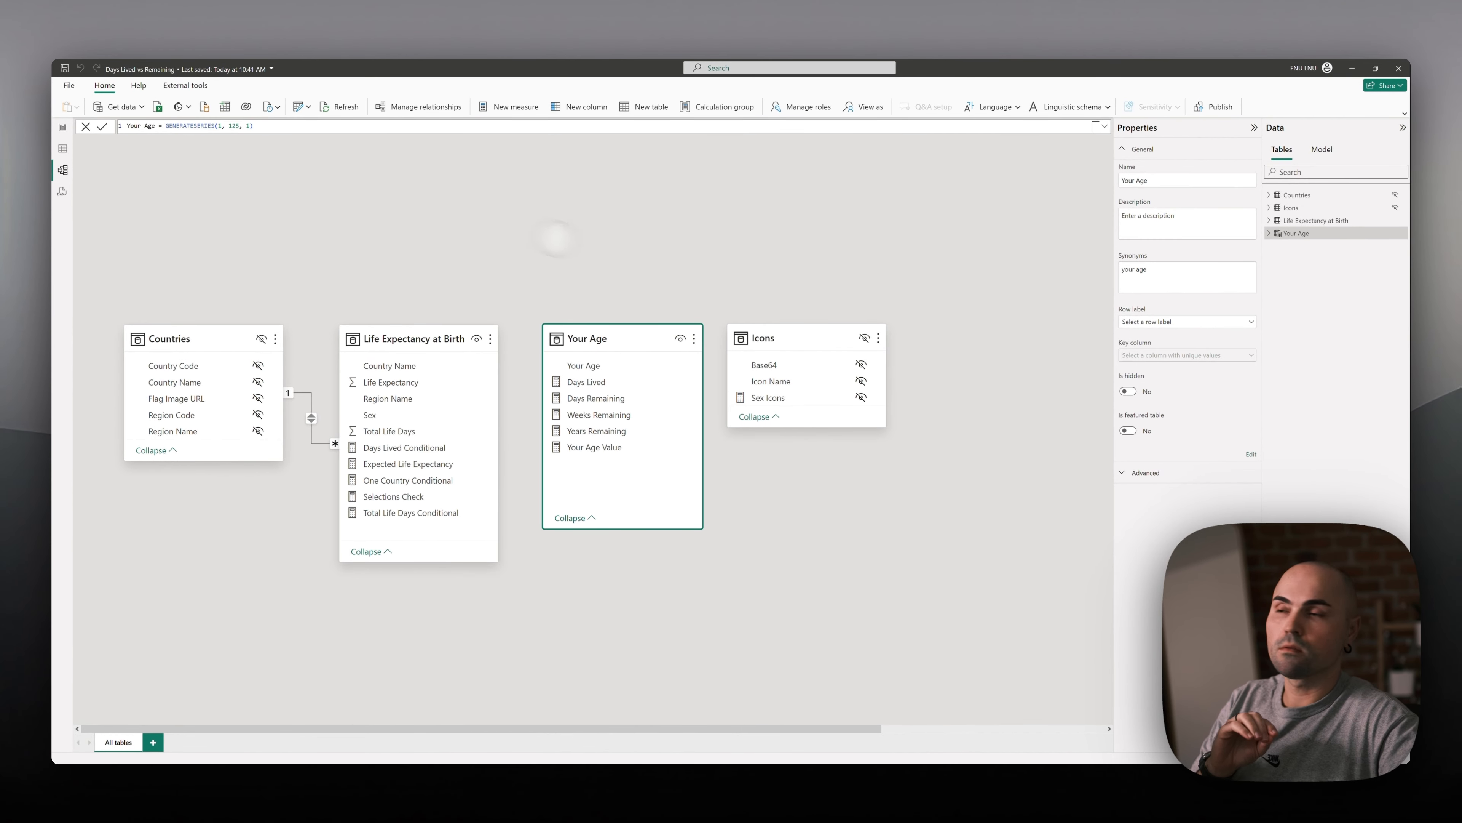
click(63, 148)
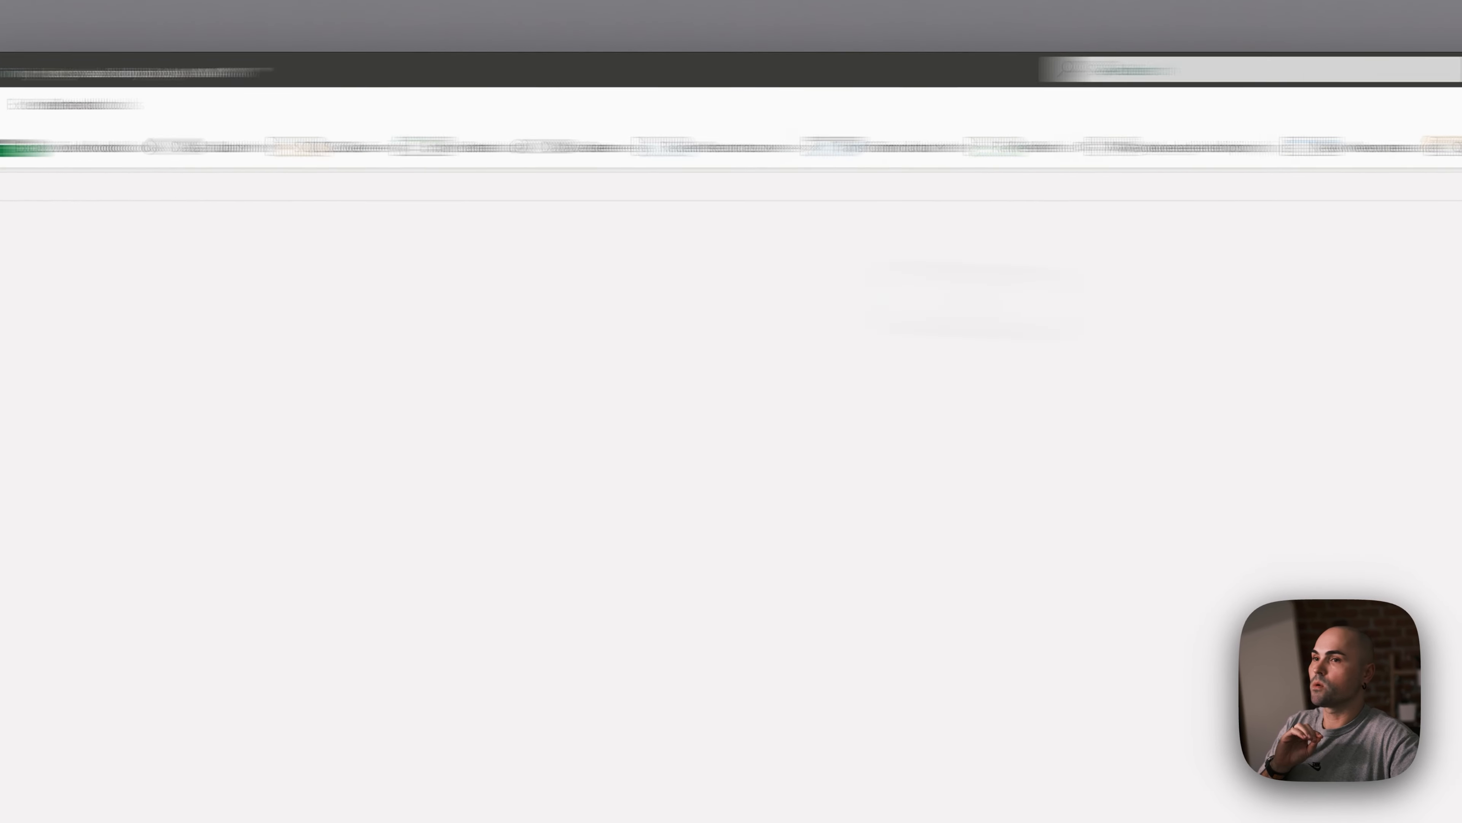
click(1225, 343)
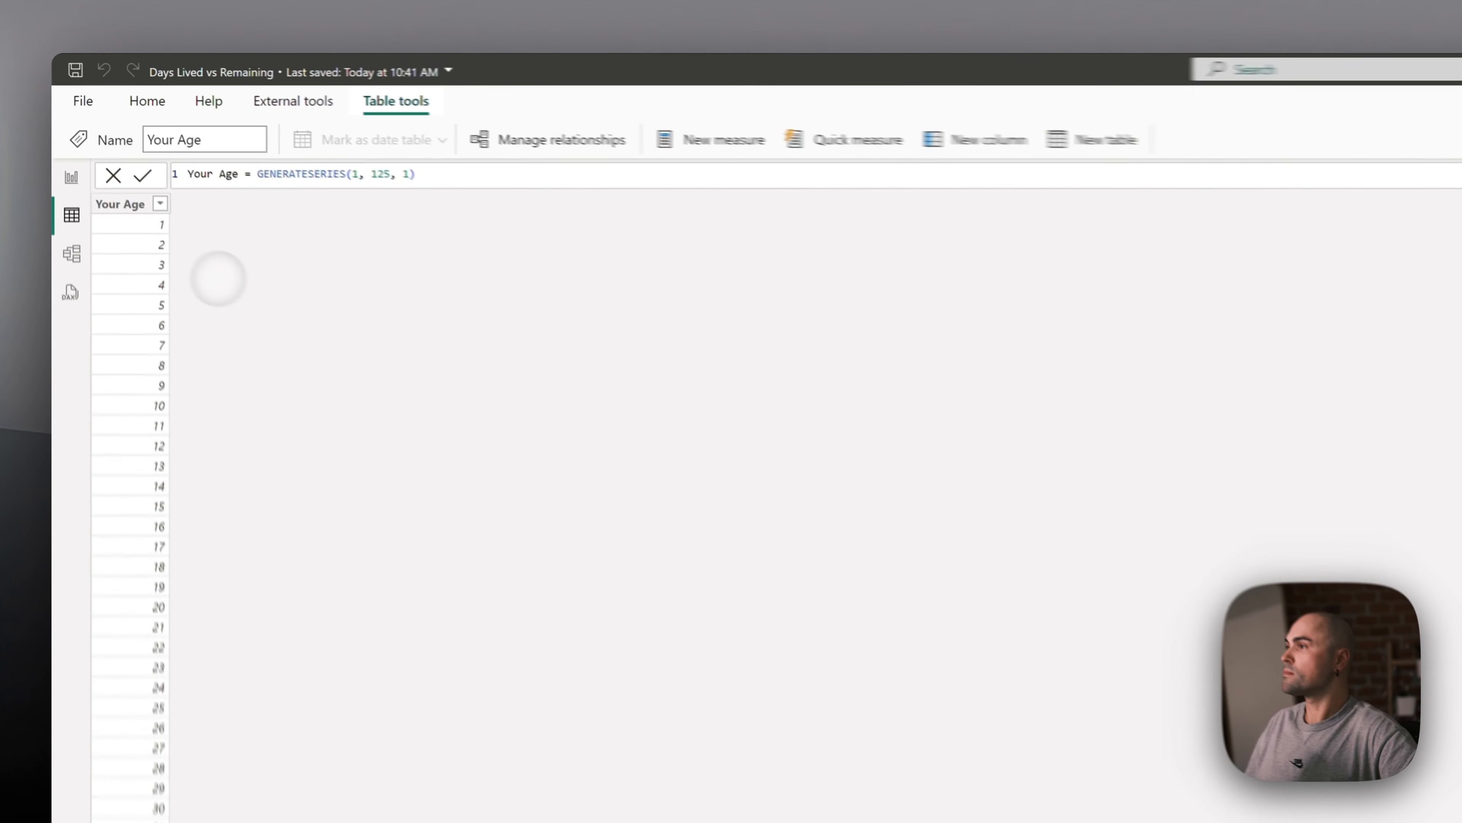
click(72, 176)
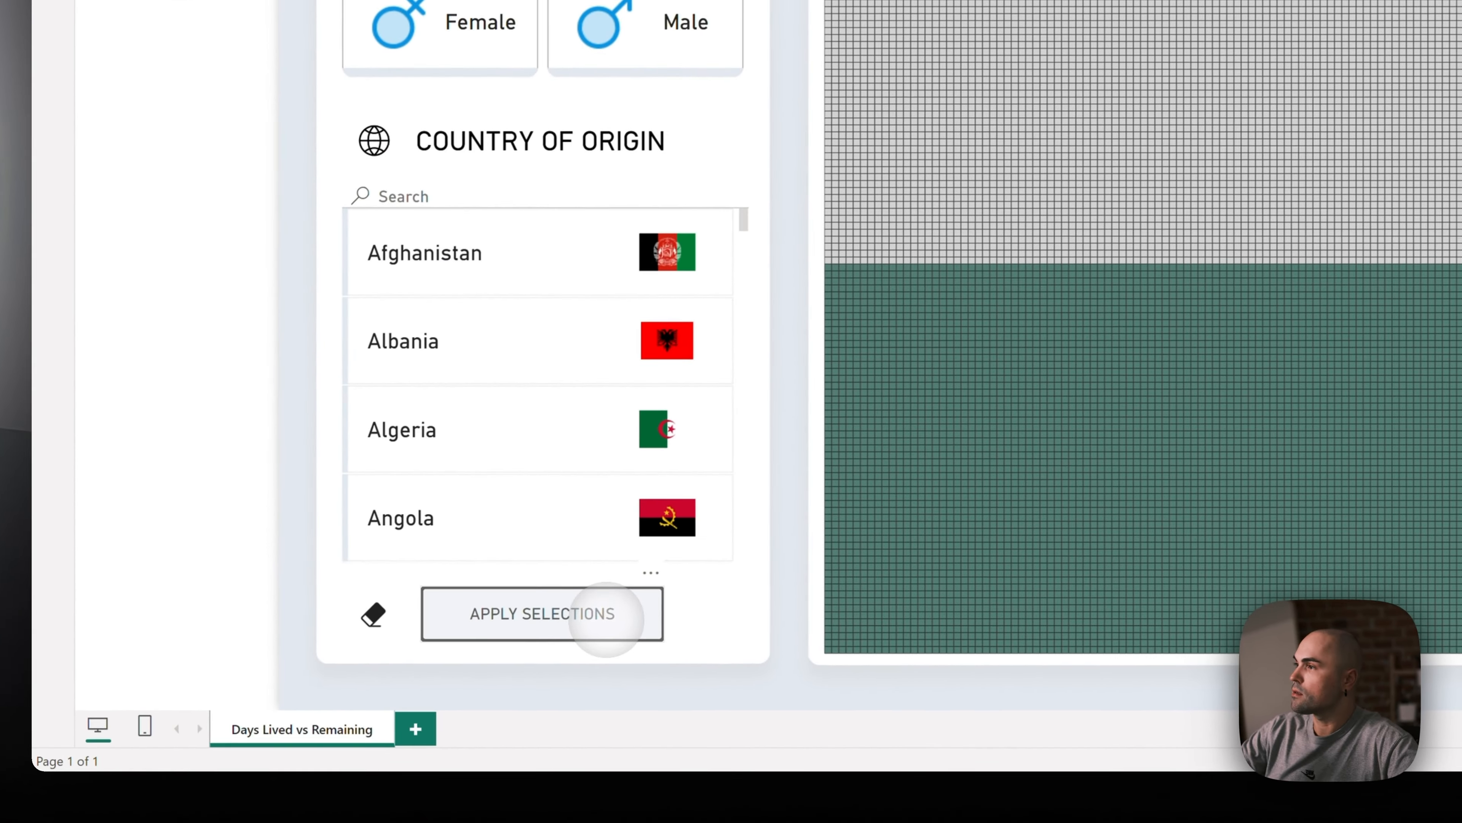
Apply the cleared sex and country selections, and clear the selected age.
ctrl+click(341, 687)
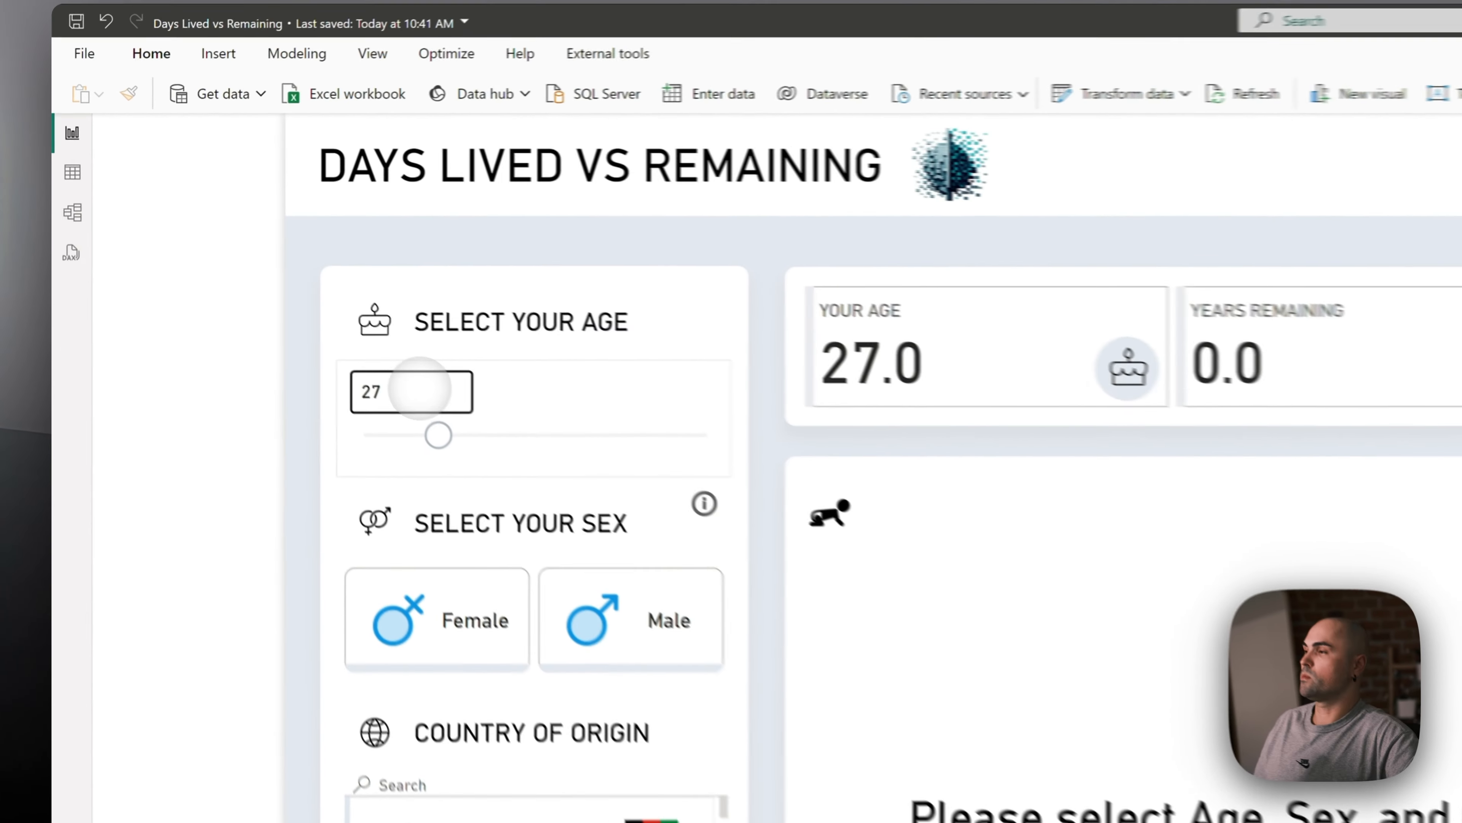
click(254, 269)
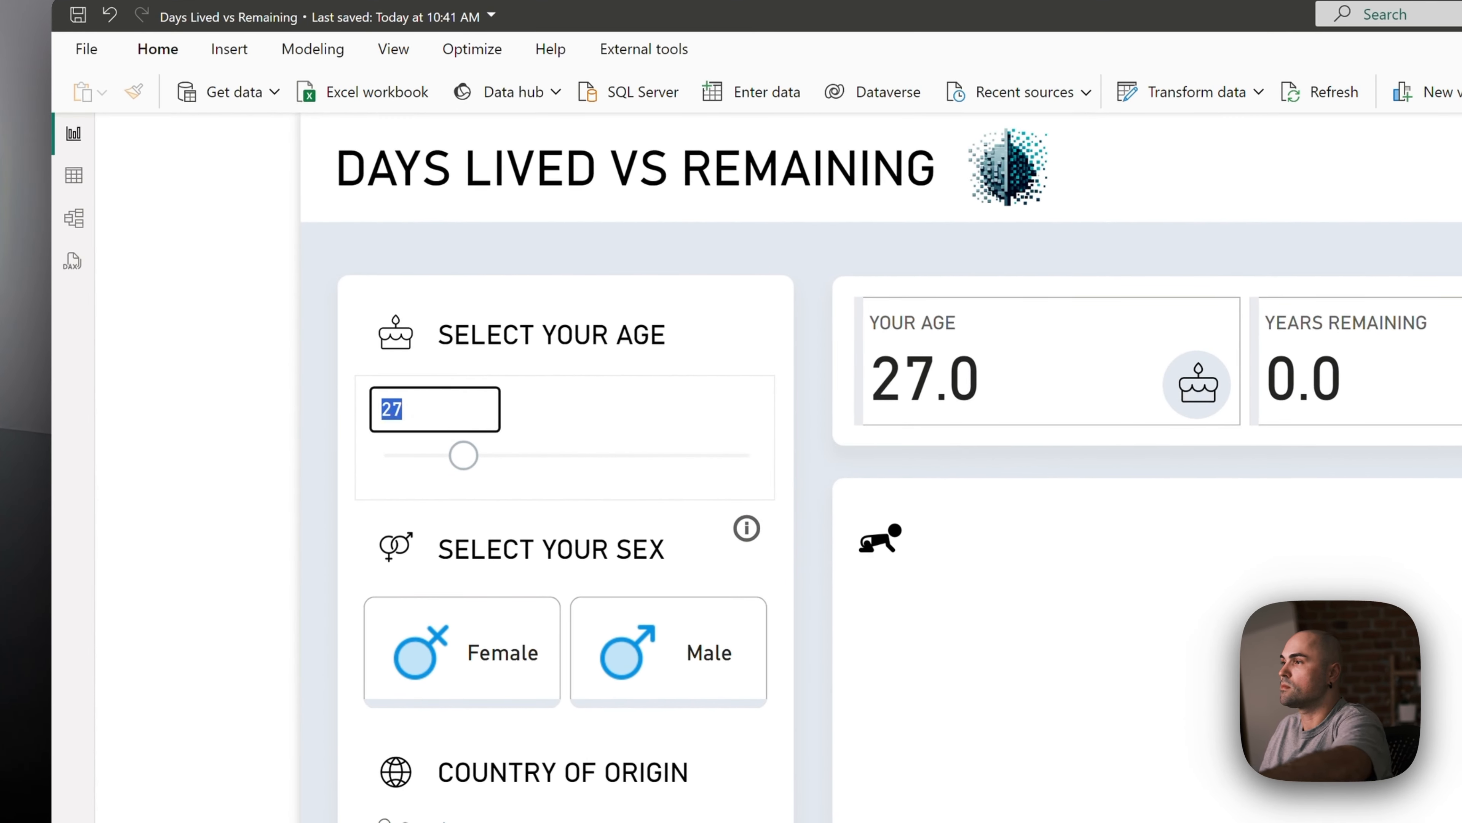
text(0)
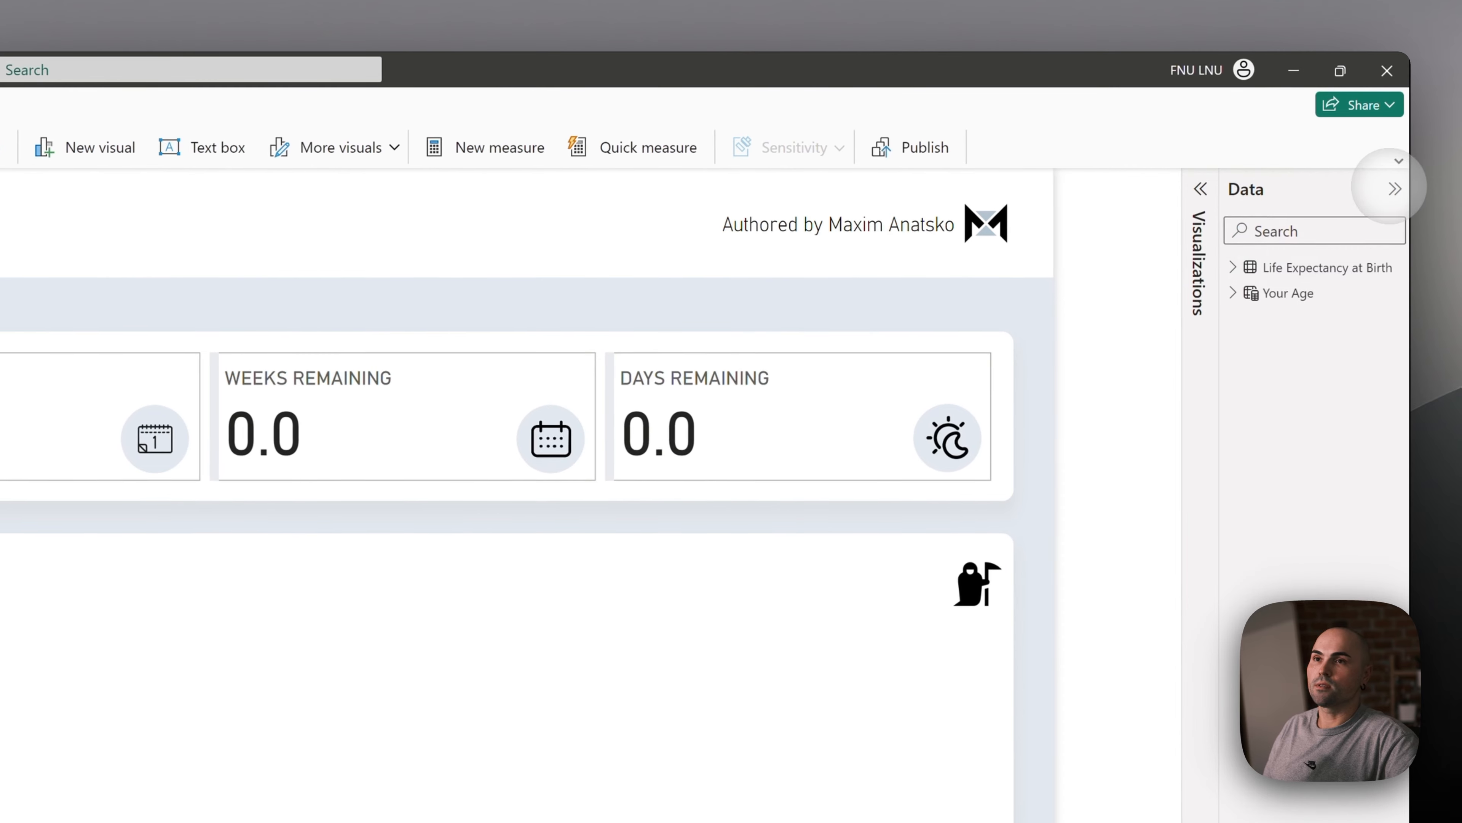
List the Your Age table's fields and view the formula of its Your Age Value measure.
click(1233, 292)
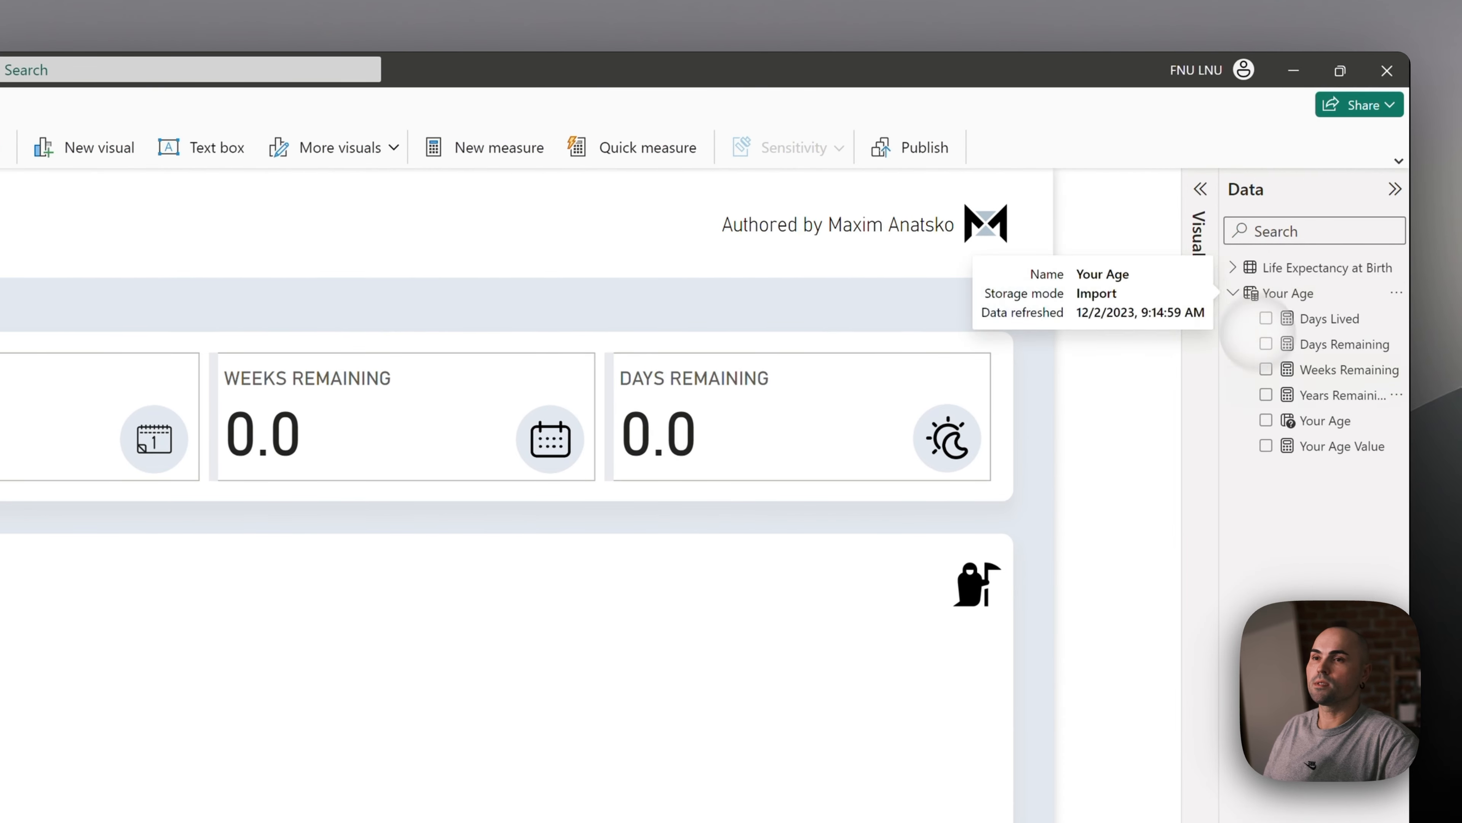
click(1343, 445)
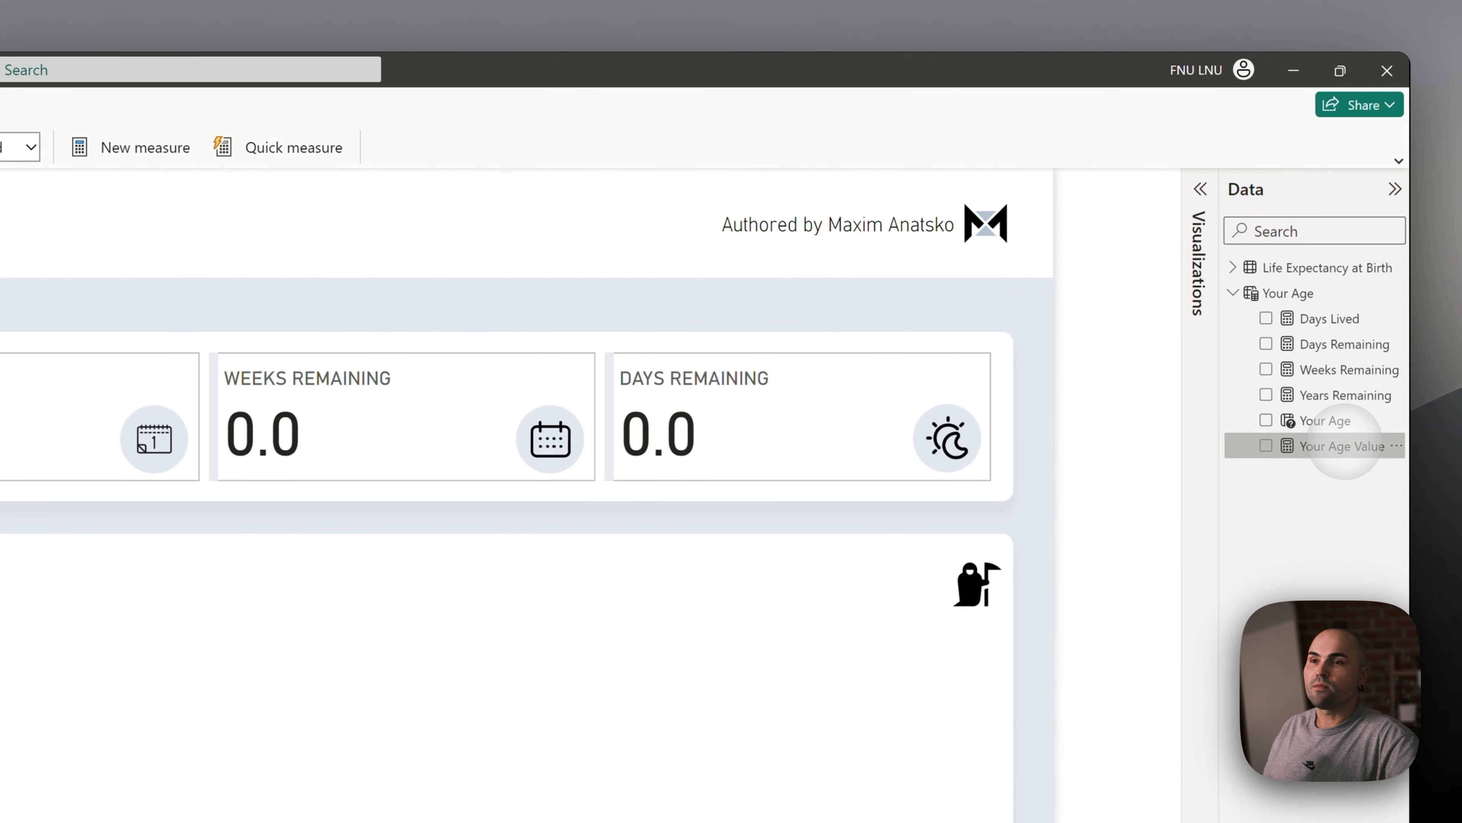
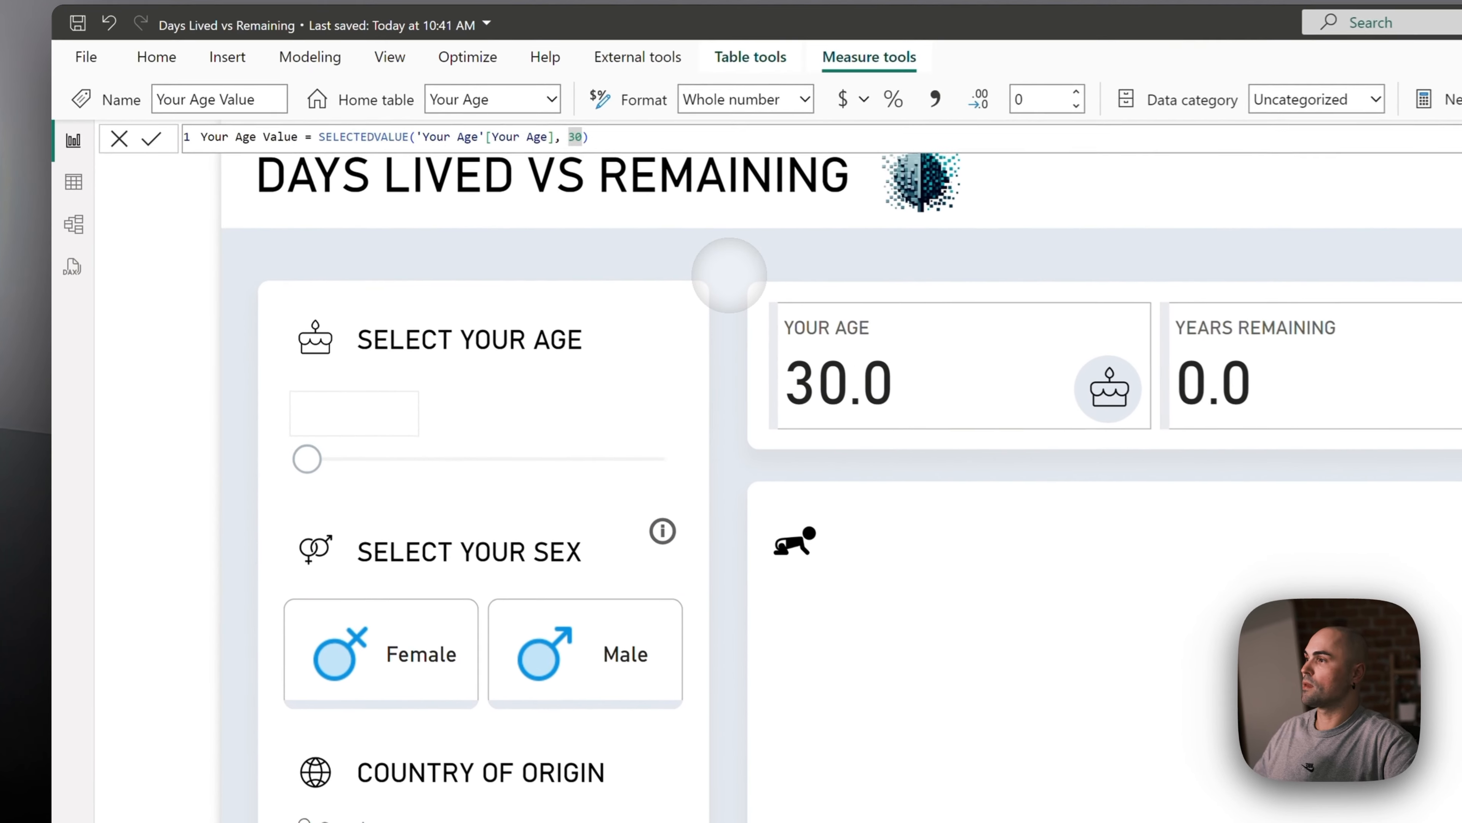
click(729, 275)
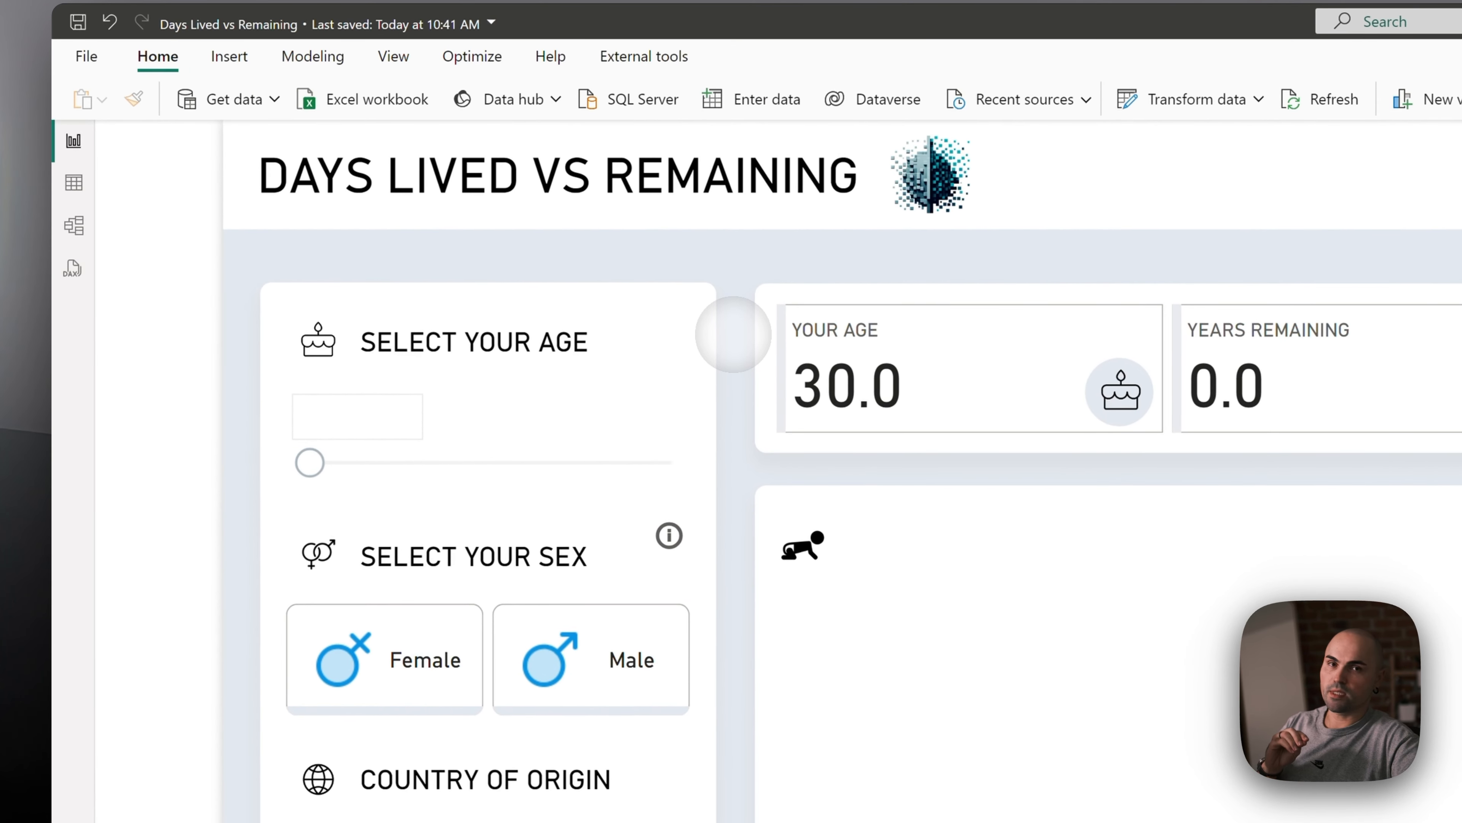
Set the age to 34, choose Male and Belarus, and apply these selections to the report.
click(410, 458)
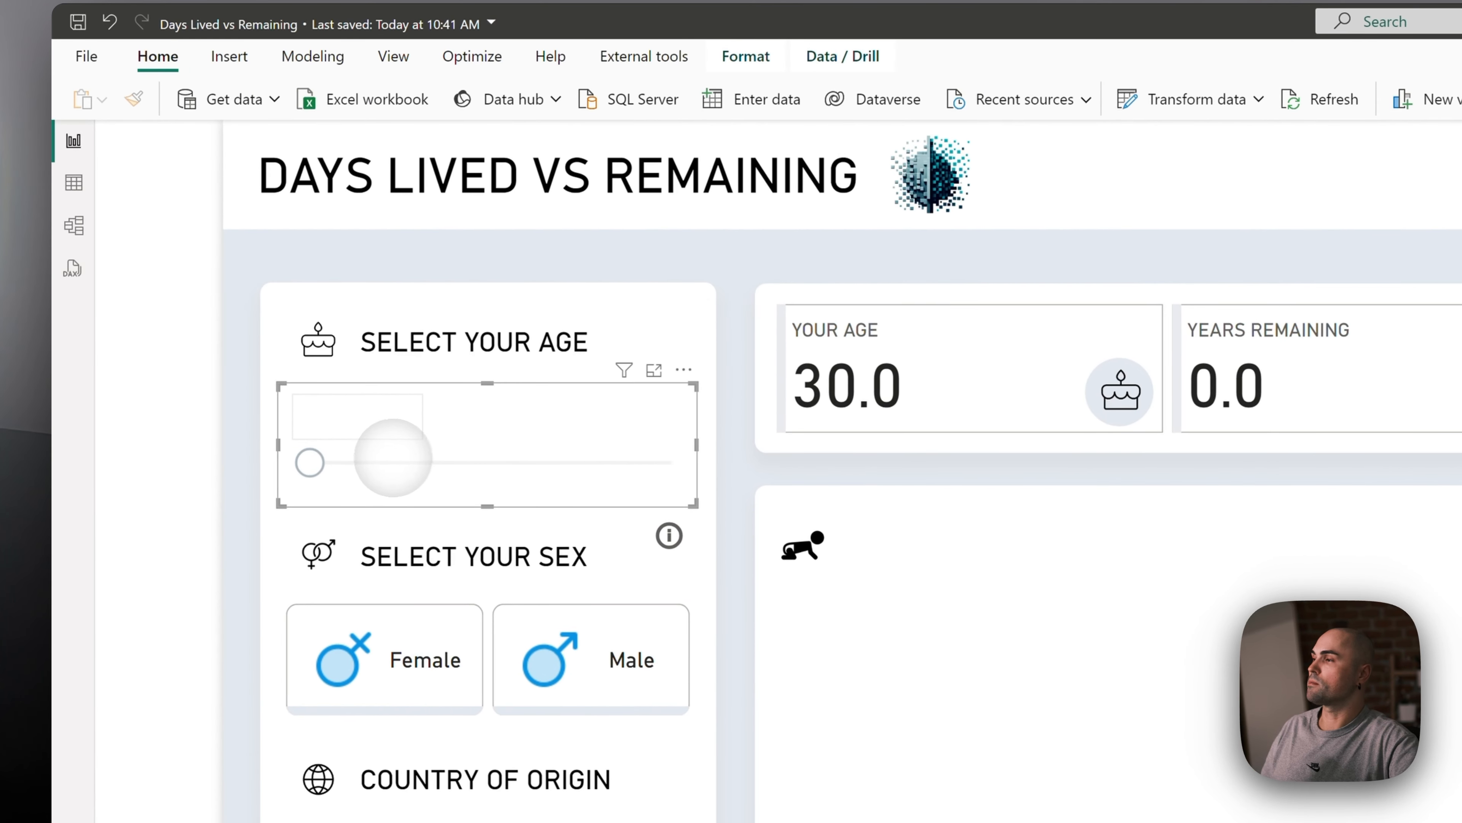
drag(309, 463, 406, 463)
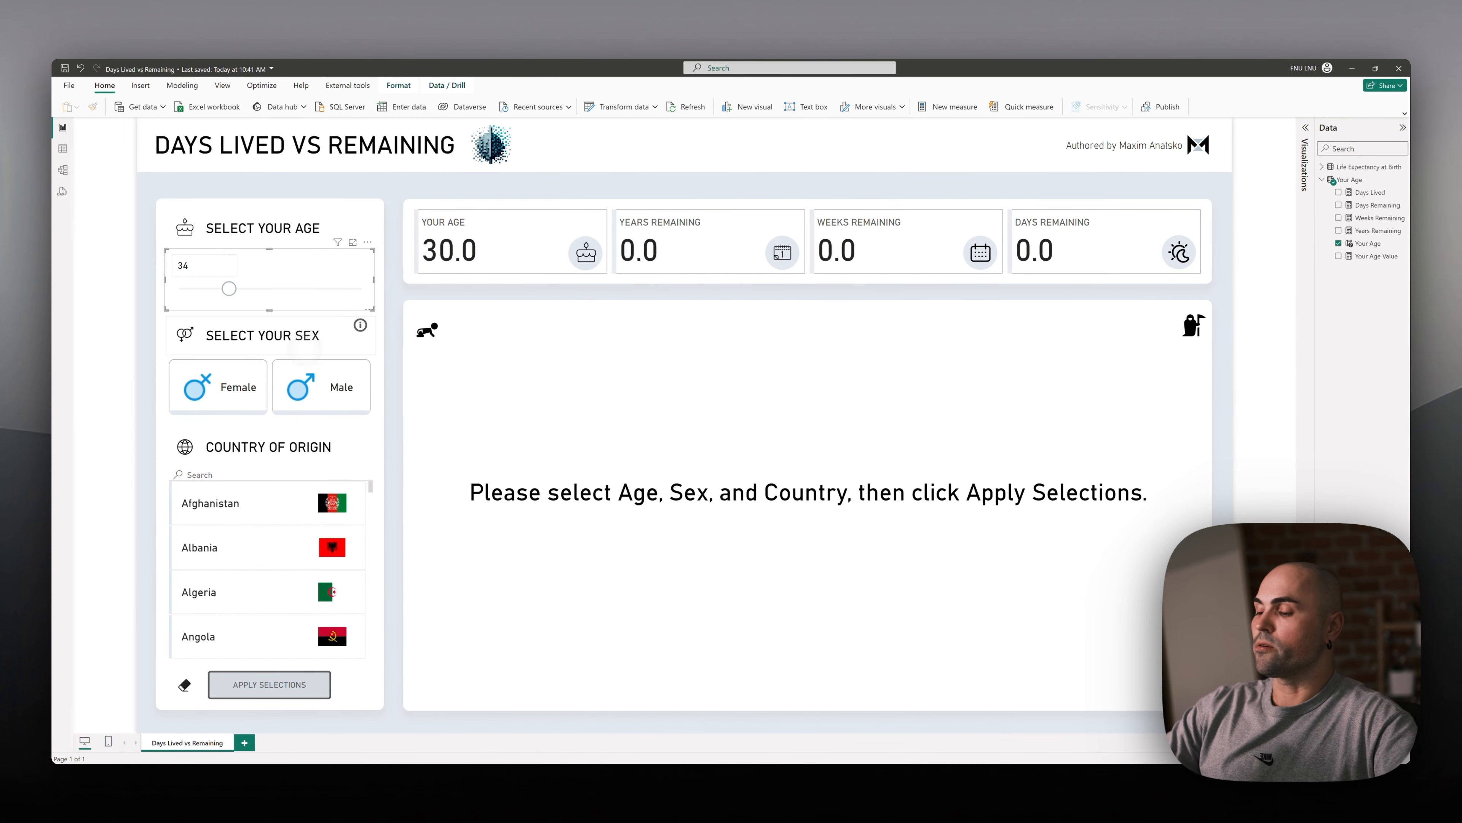
click(295, 381)
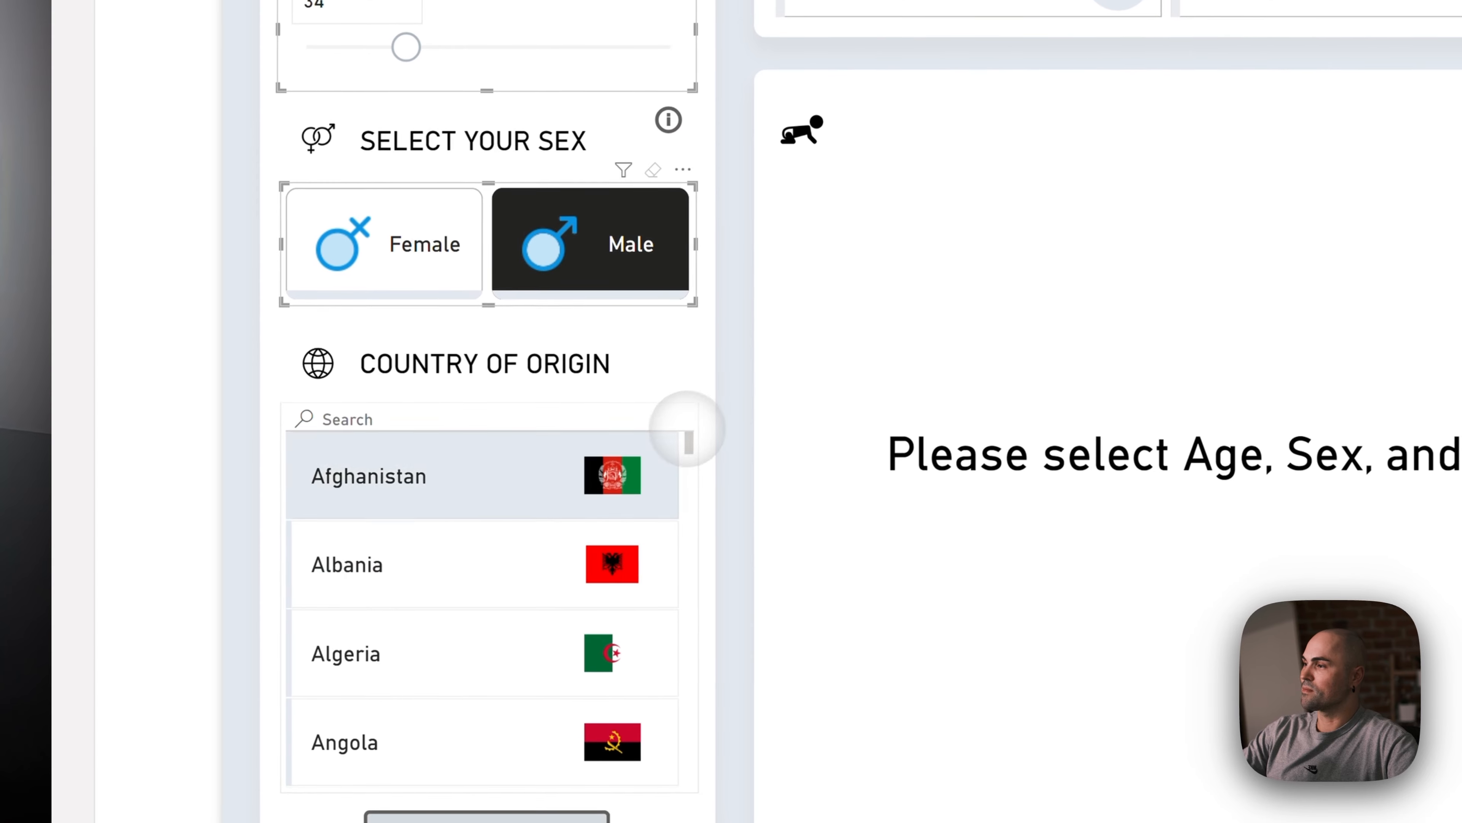
scroll(486, 578, down, 5)
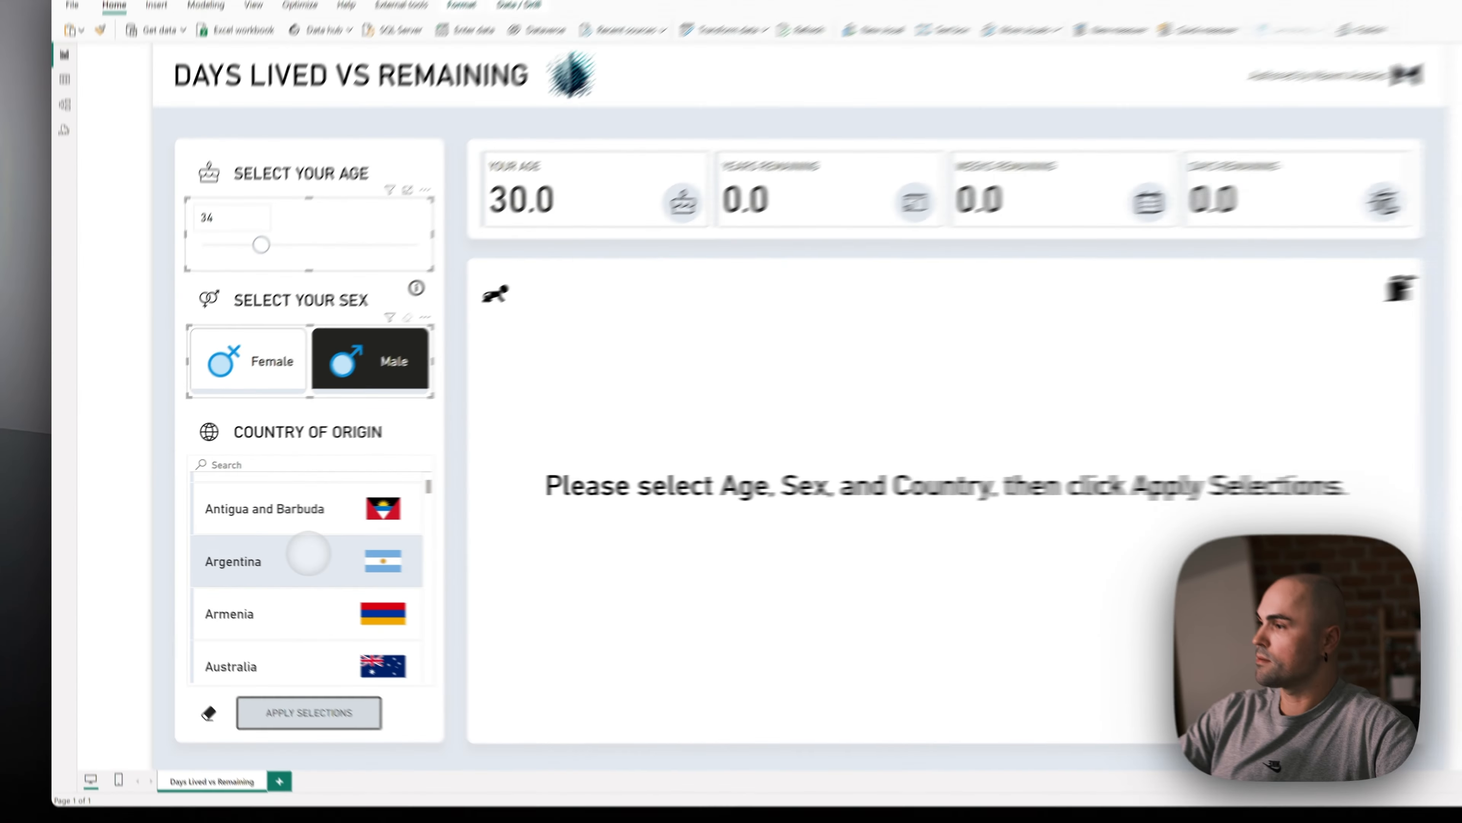
scroll(489, 573, down, 5)
scroll(263, 551, down, 3)
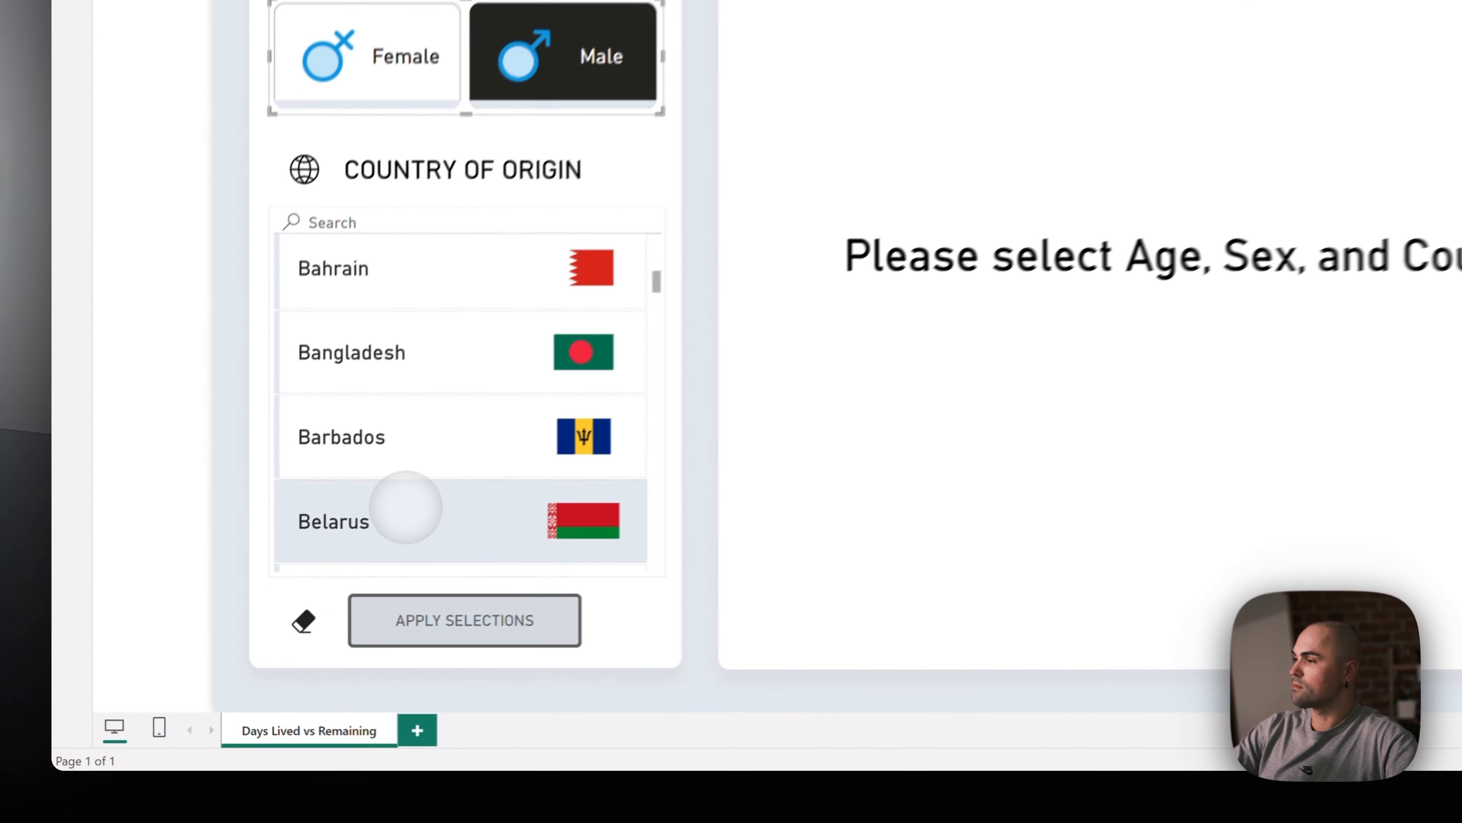
click(238, 625)
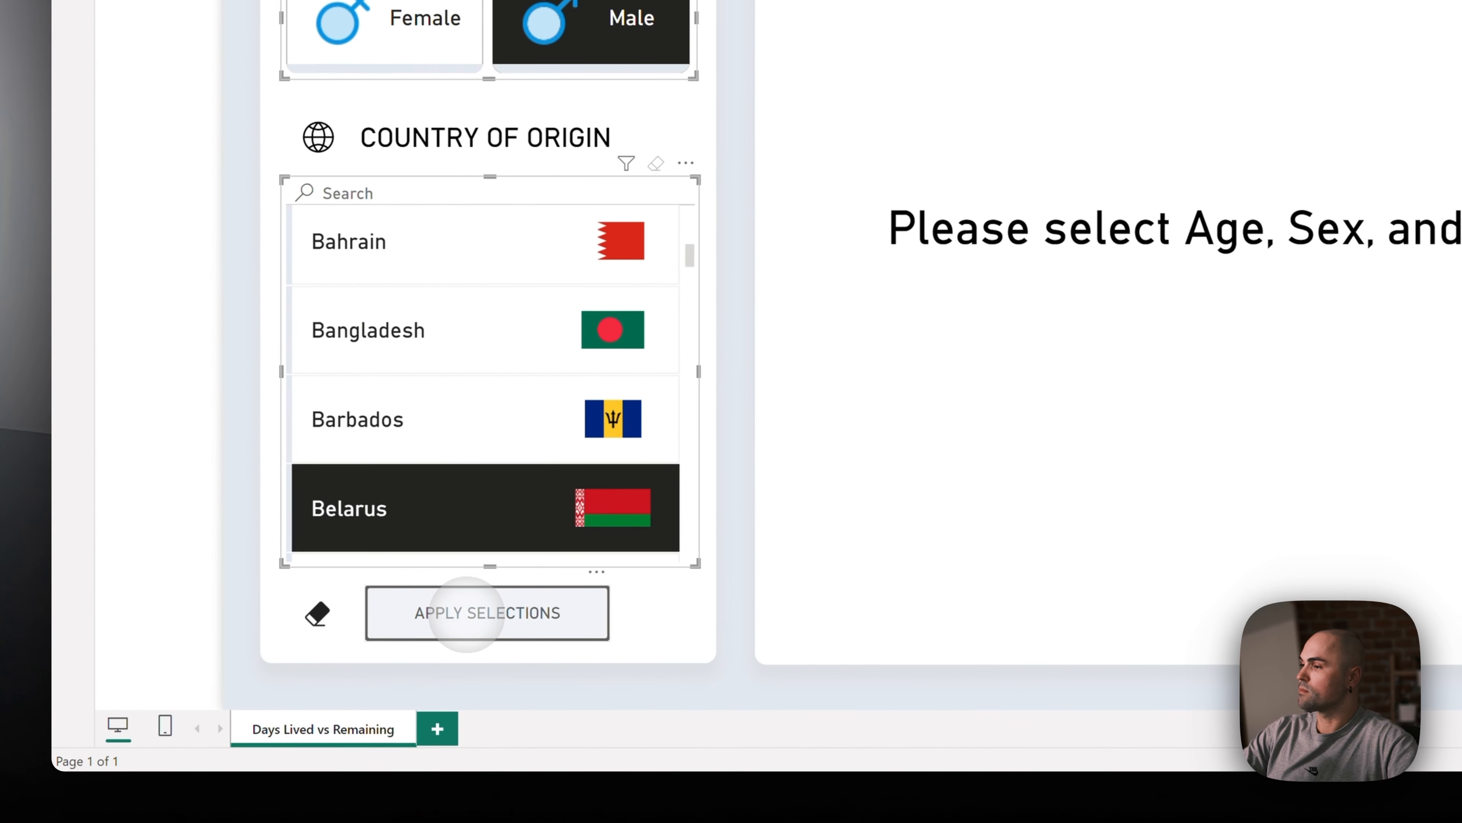
click(466, 614)
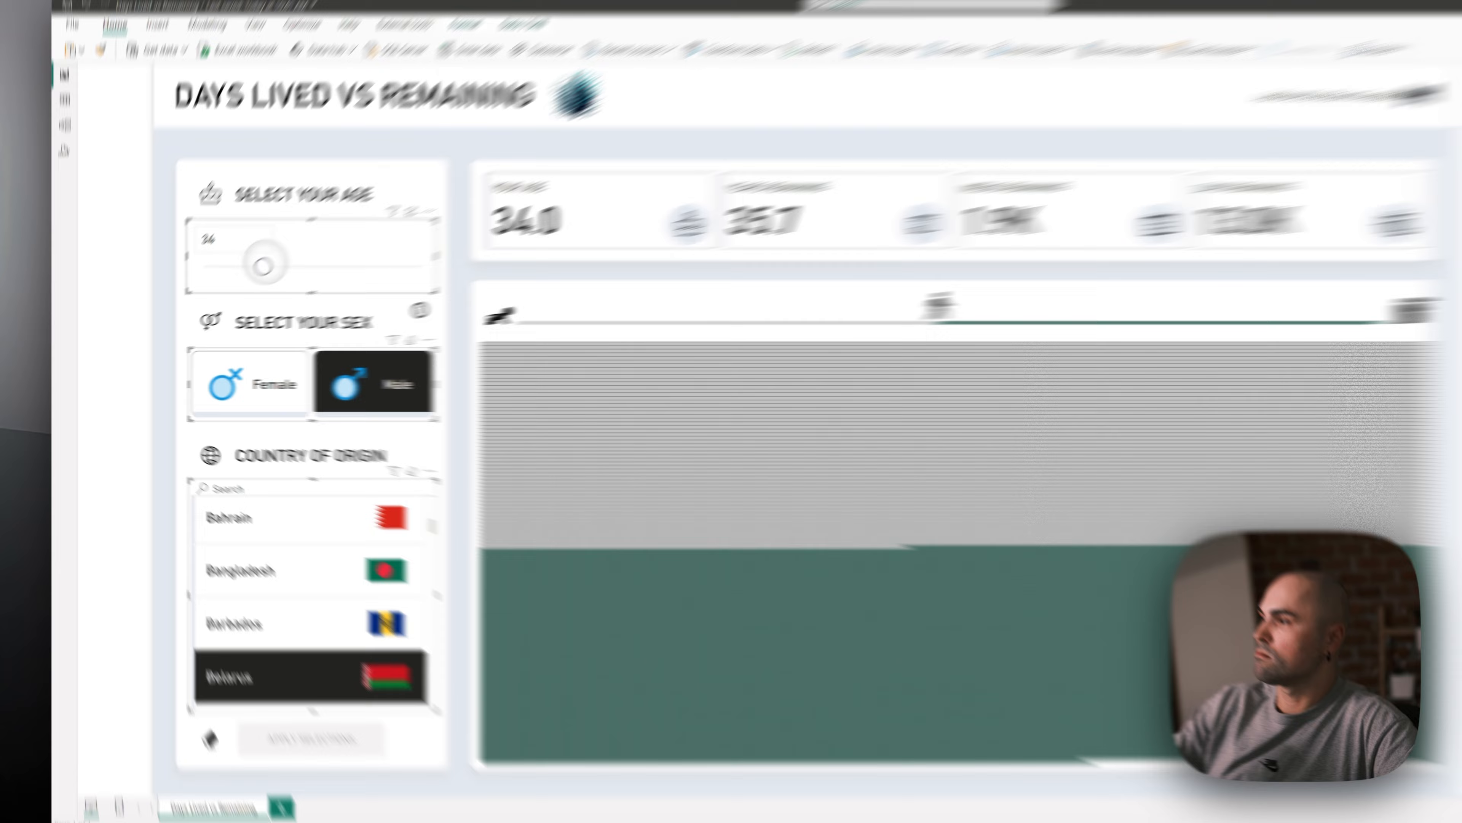
Apply an age of 40 to the report, and change the country of origin to Barbados and apply it.
drag(265, 262, 277, 262)
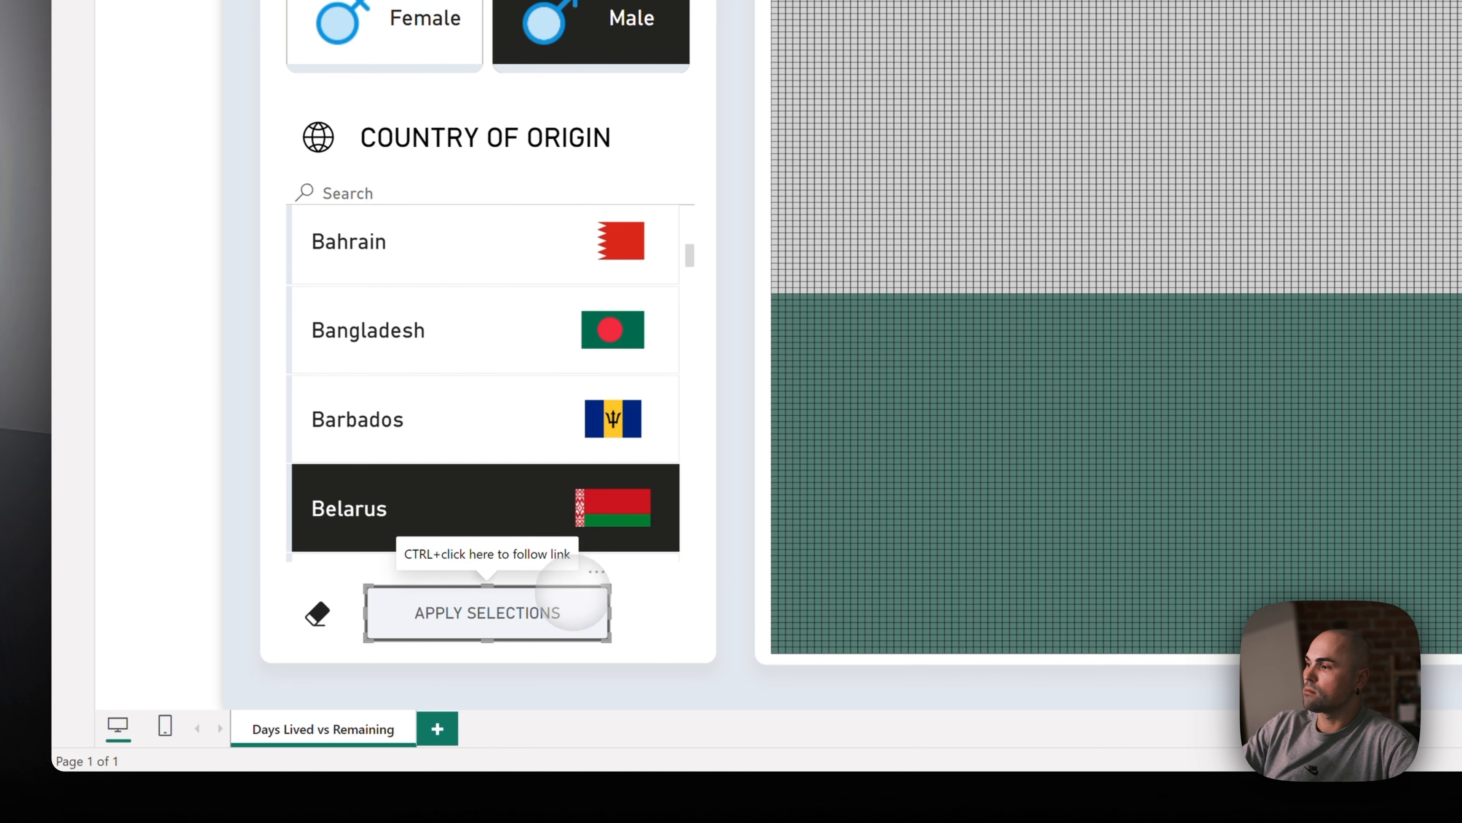
click(529, 615)
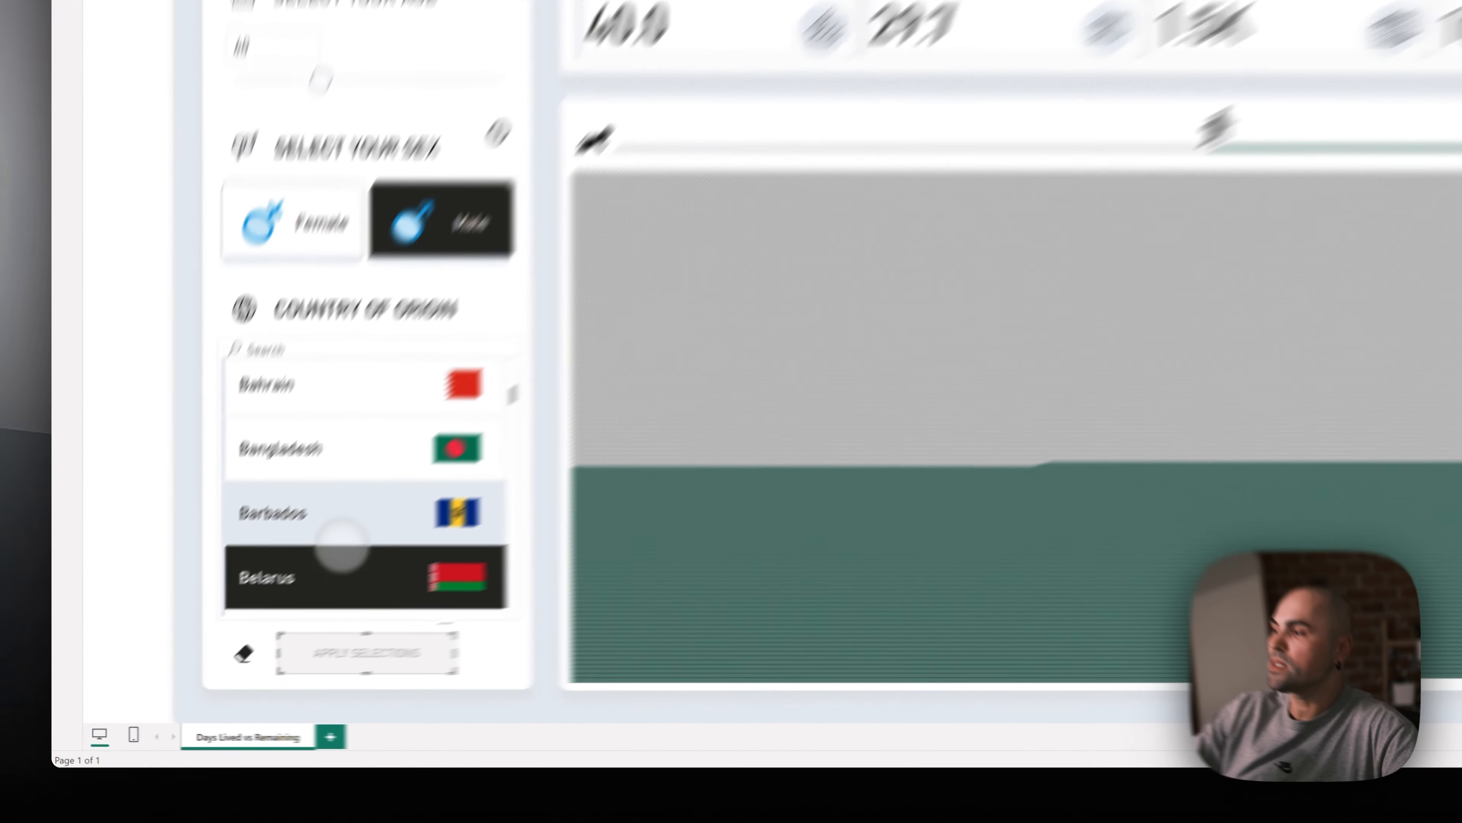
click(243, 582)
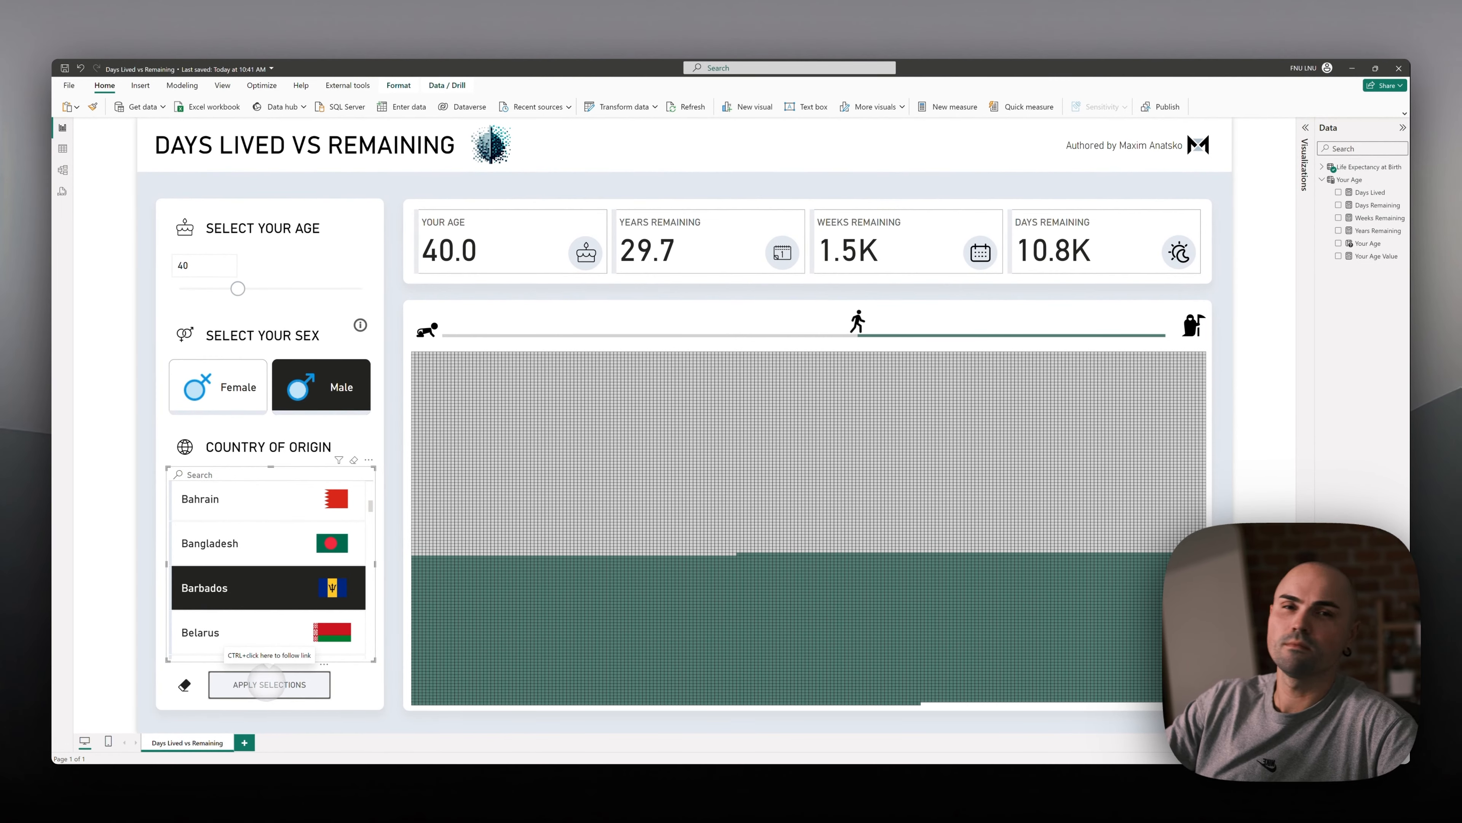
ctrl+click(266, 684)
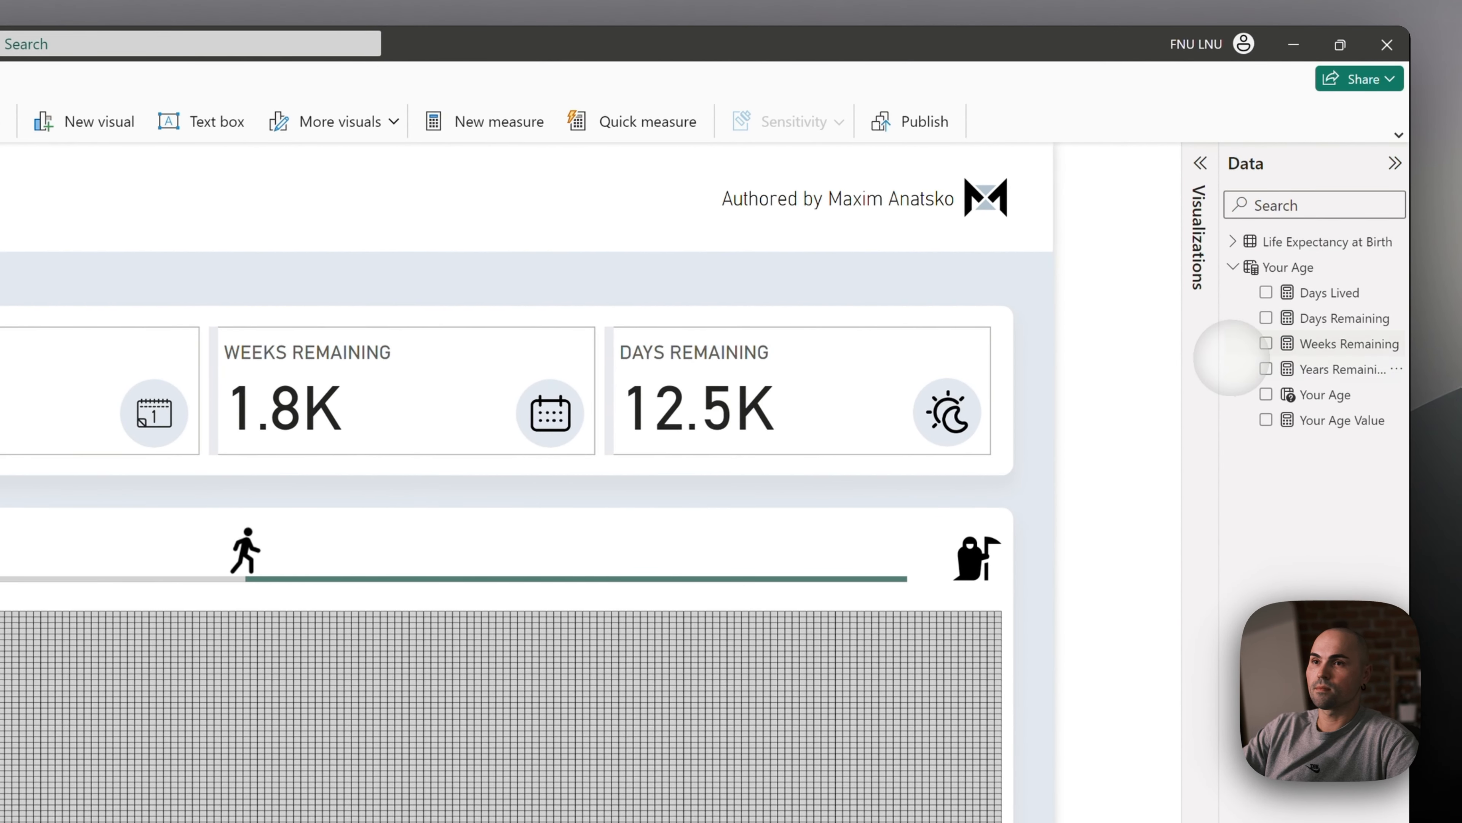
List the fields of the Life Expectancy at Birth table and widen the field list to fit the full measure names.
click(1232, 267)
click(1231, 269)
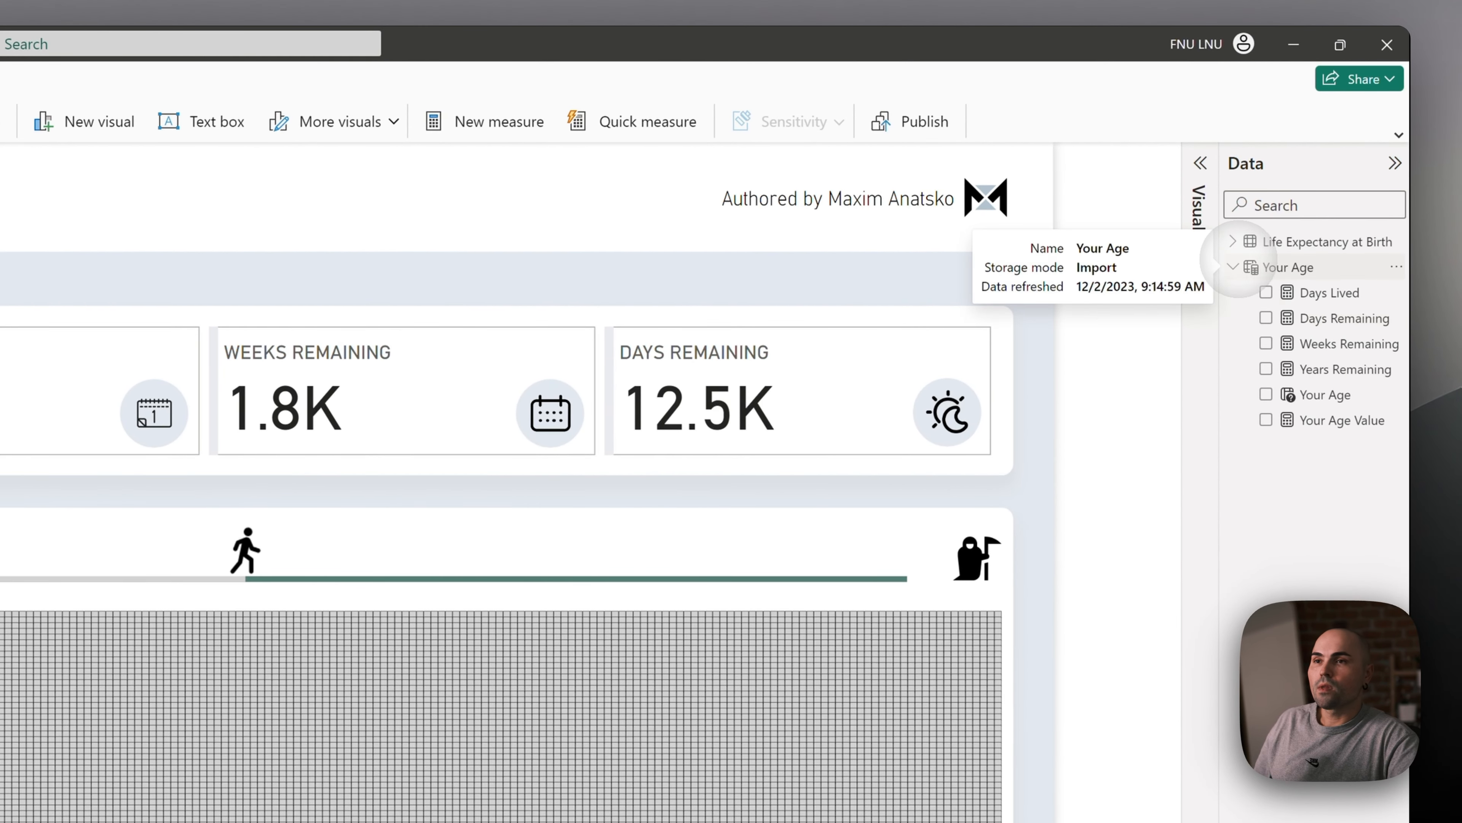
click(1232, 242)
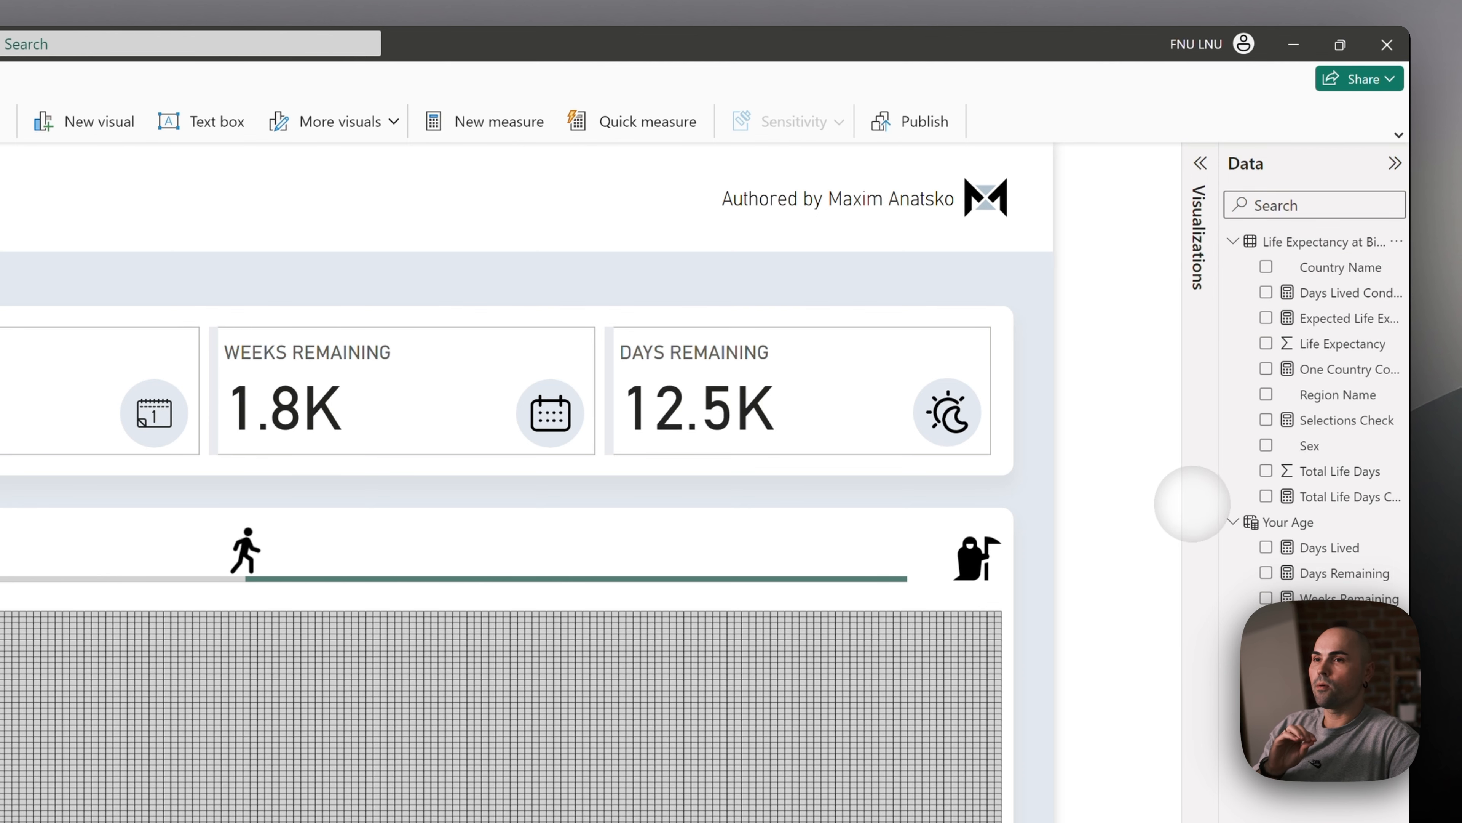
drag(1220, 487, 1143, 483)
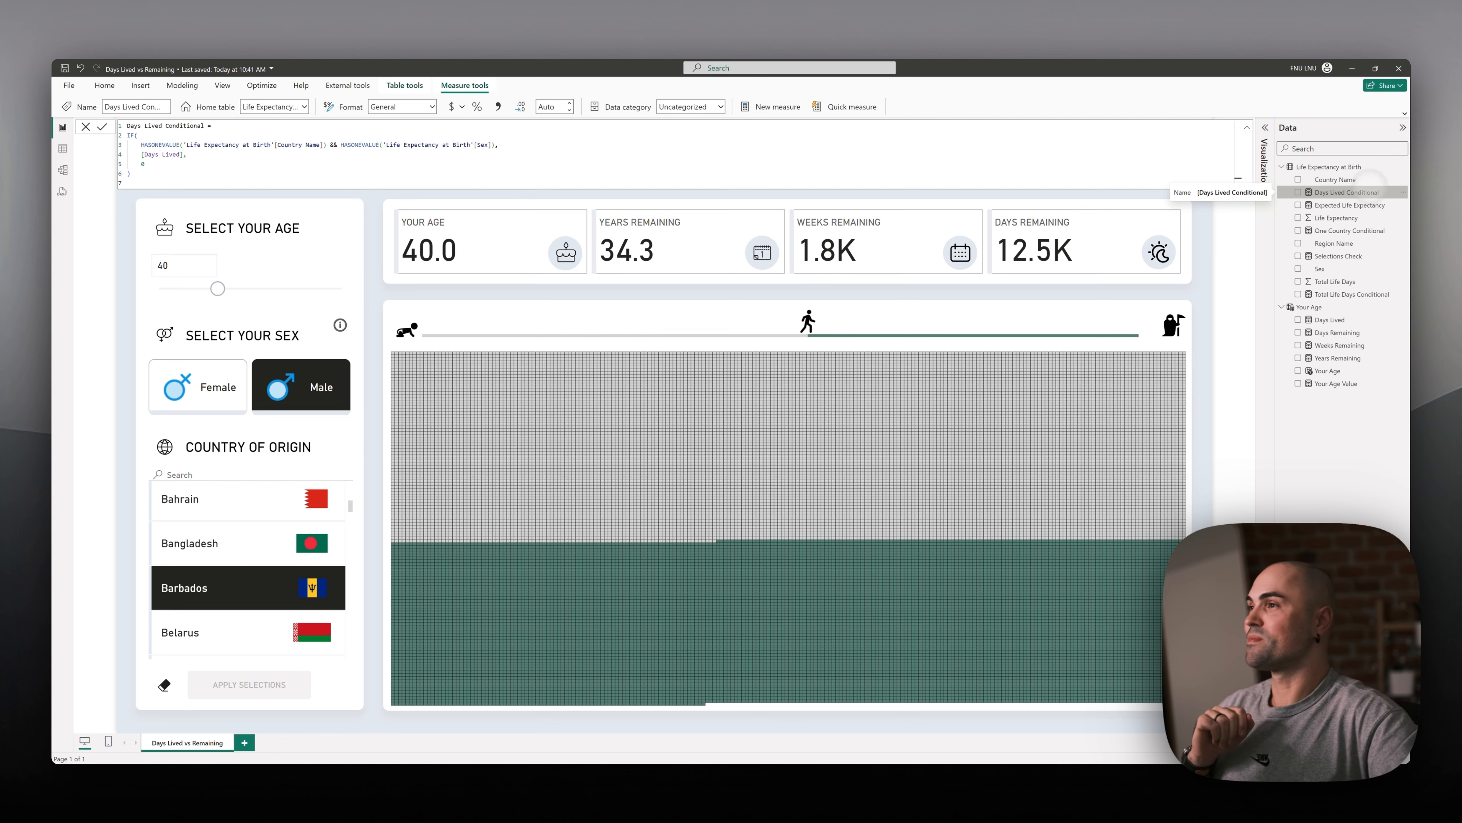
Examine the Days Lived Conditional measure's formula, including its HASONEVALUE checks on Country Name and Sex and its [Days Lived] result.
click(188, 154)
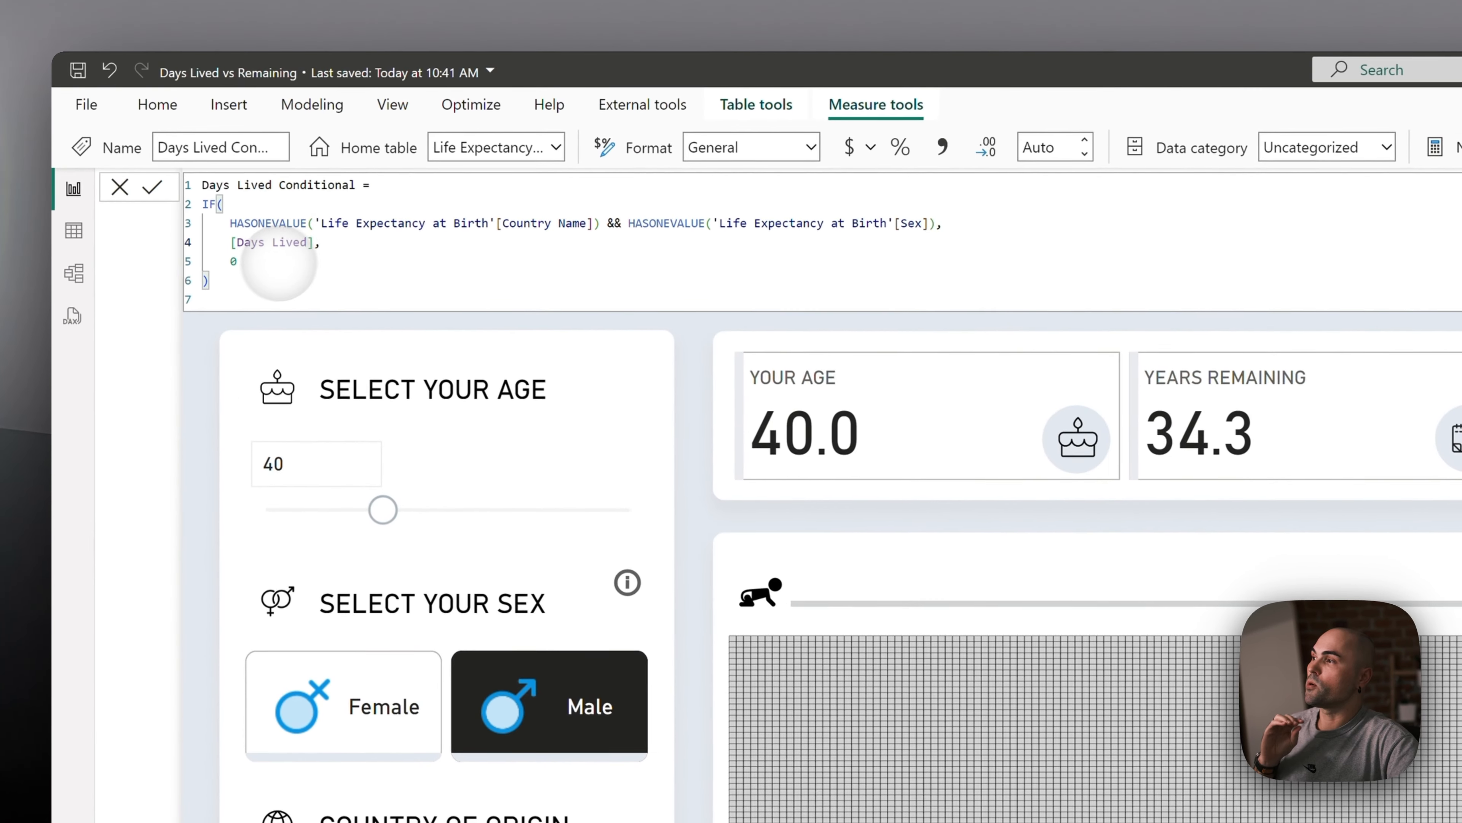
click(242, 275)
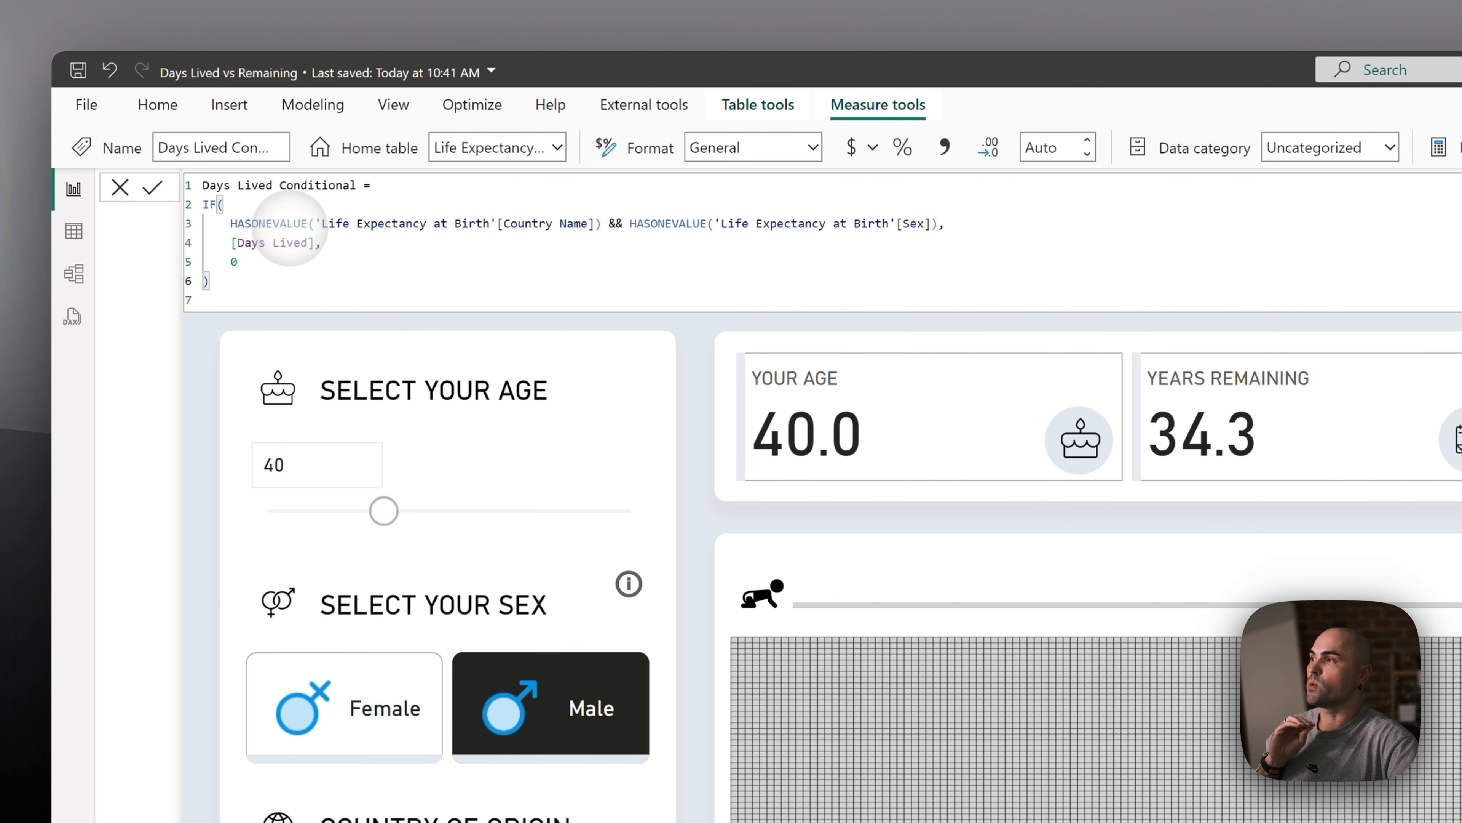
click(280, 223)
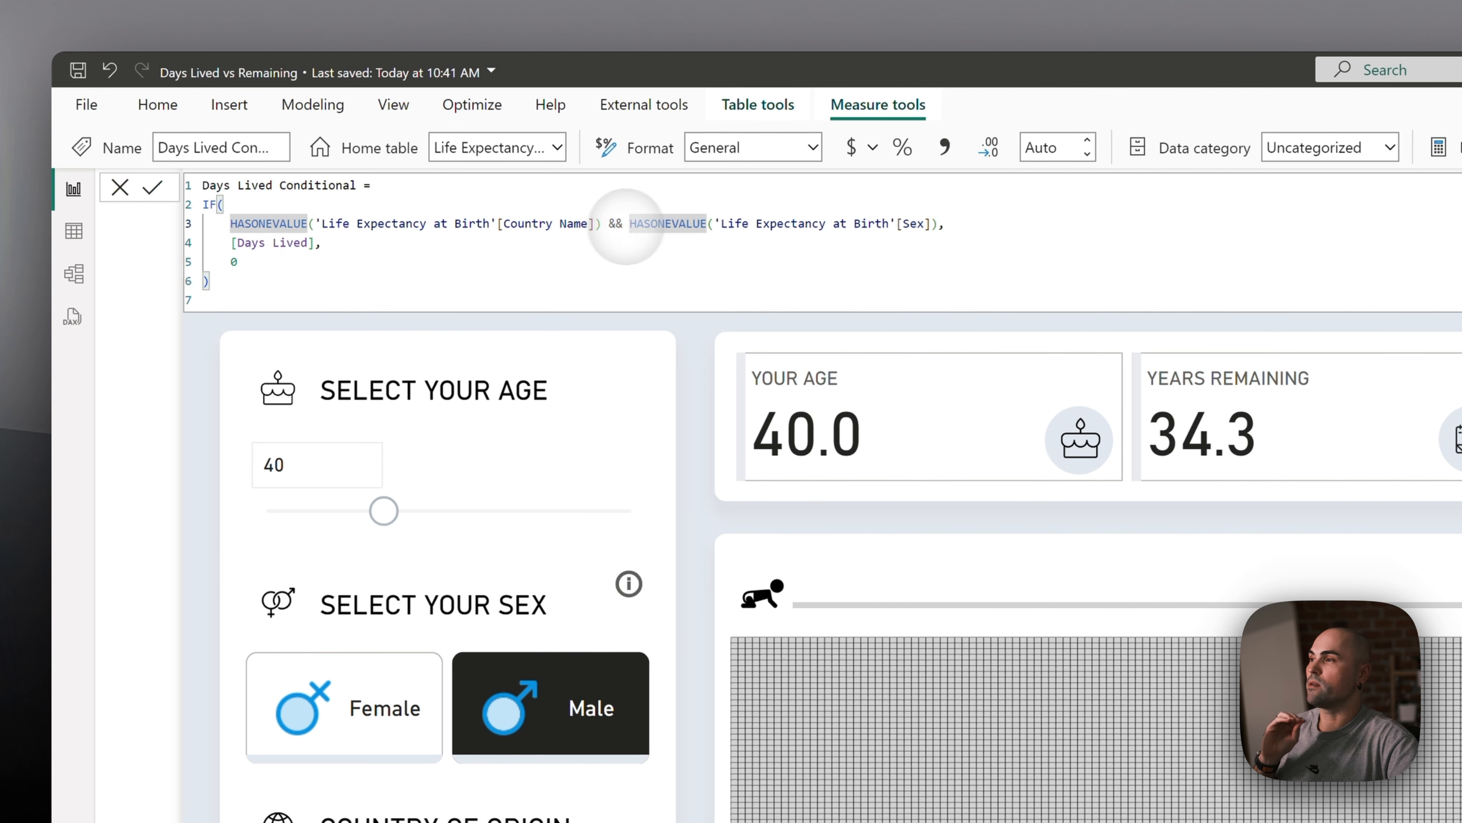
click(651, 224)
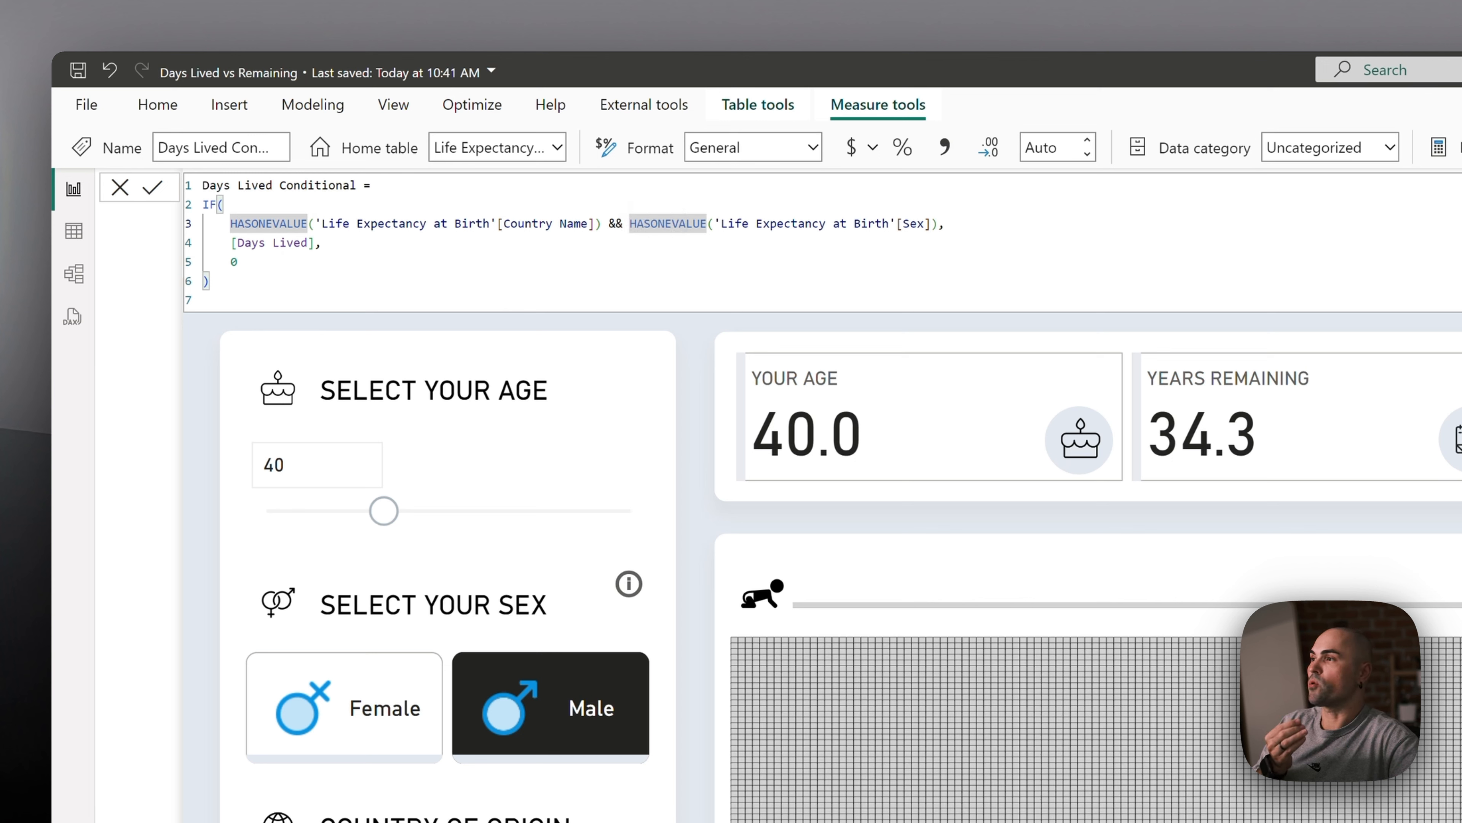
click(576, 242)
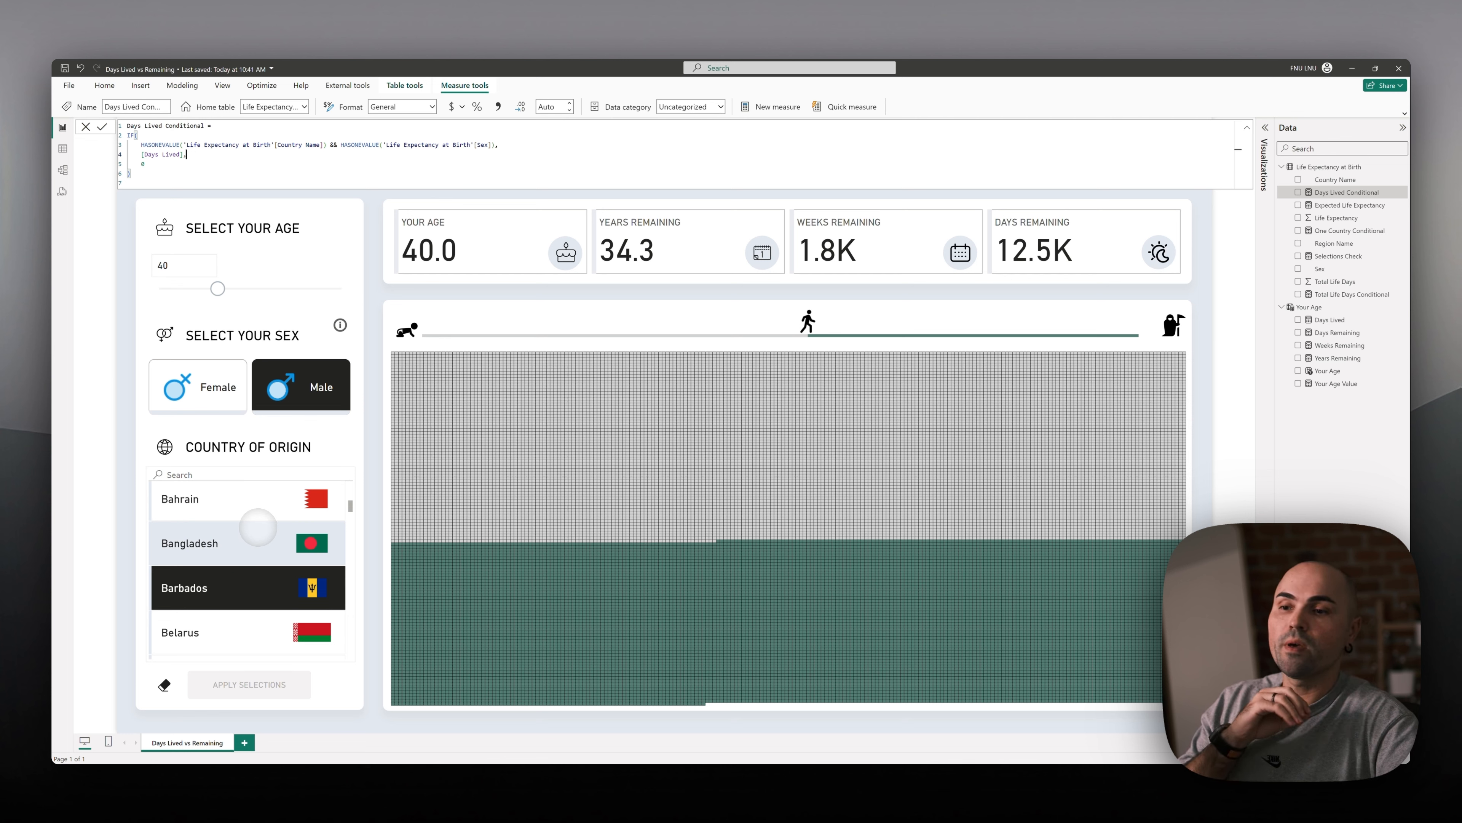
click(187, 154)
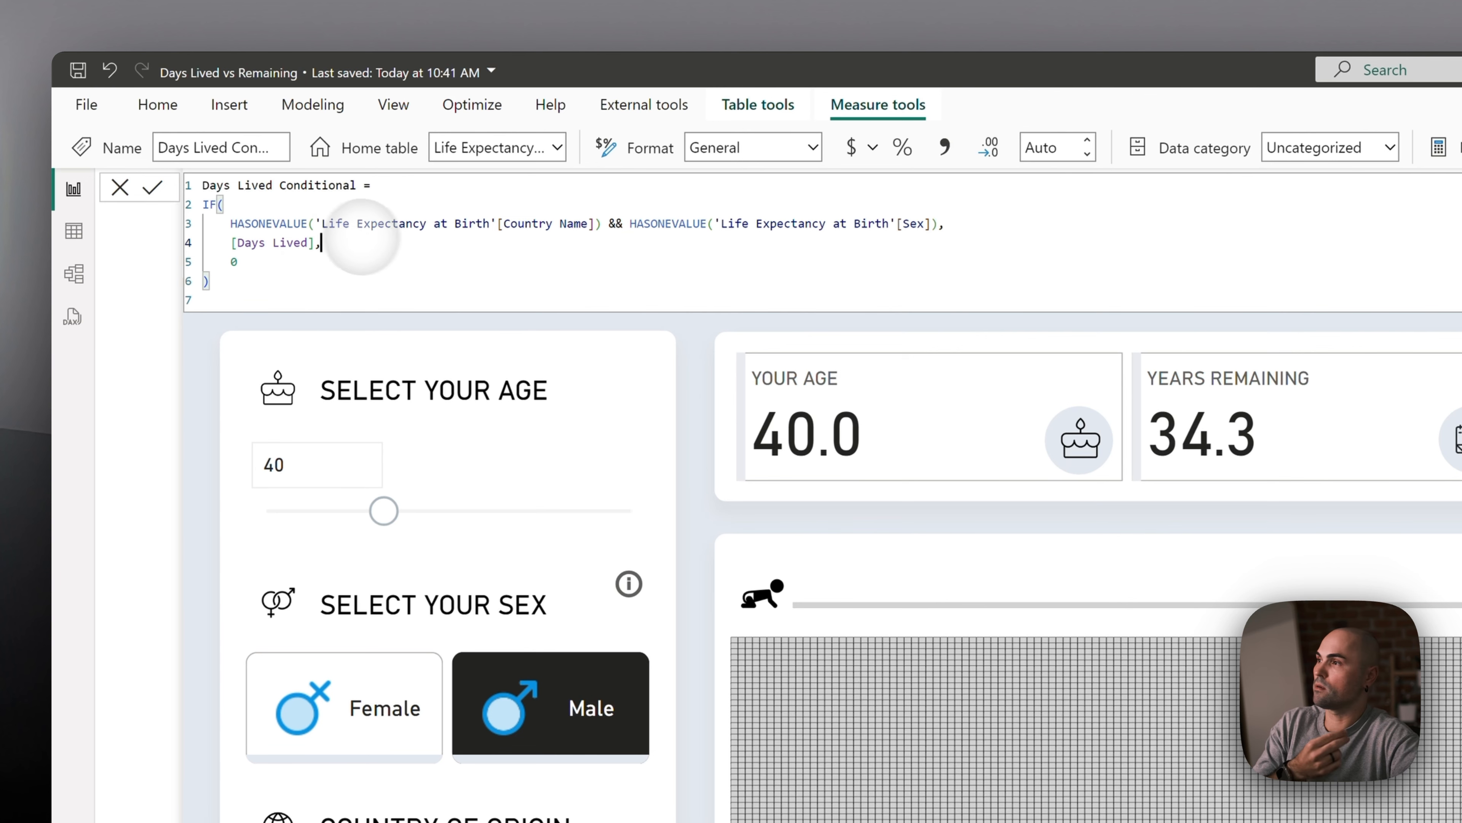
click(291, 240)
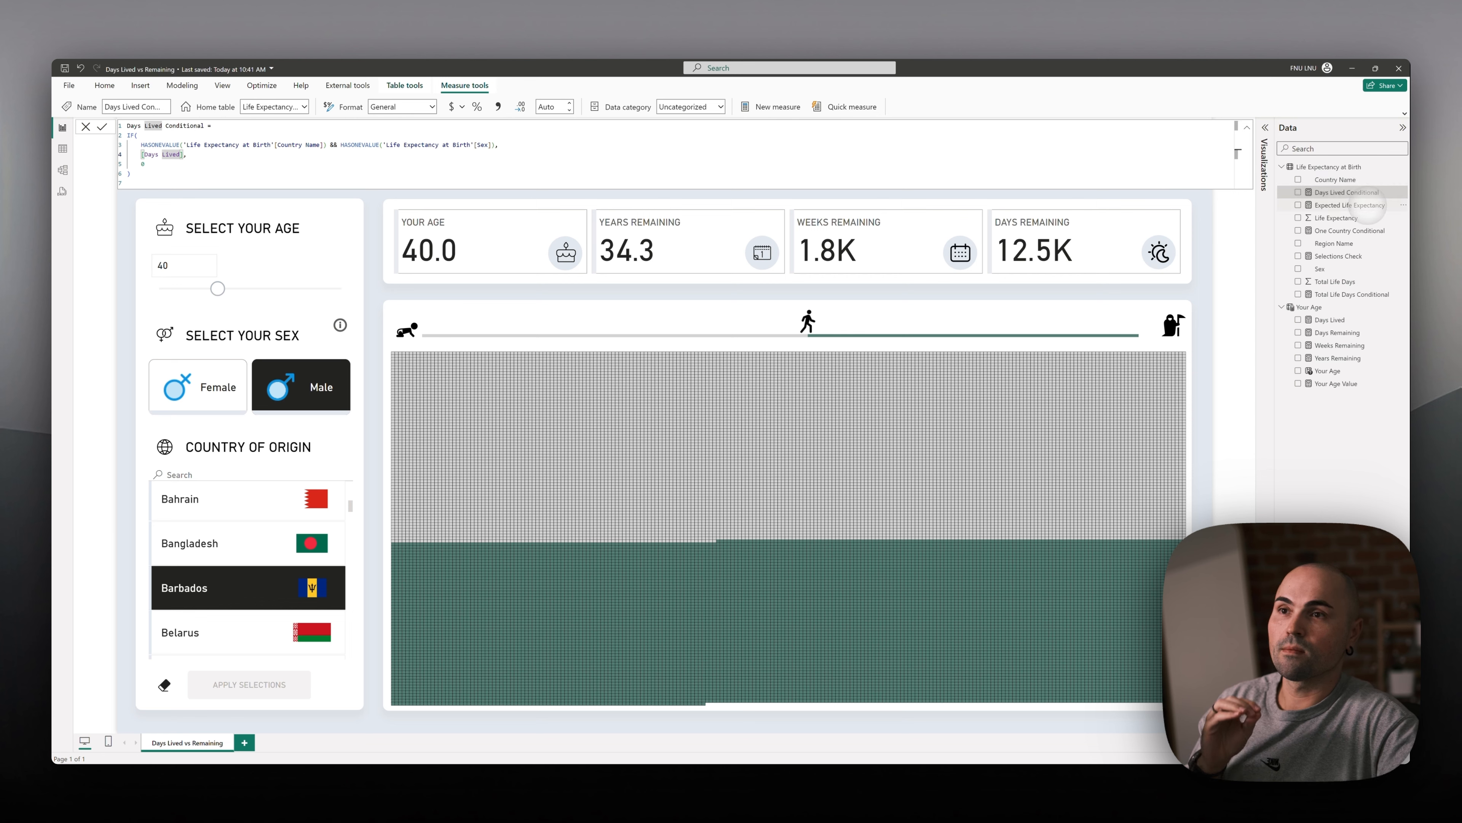
View the formulas of the One Country Conditional, Selections Check and Total Life Days Conditional measures.
click(1358, 230)
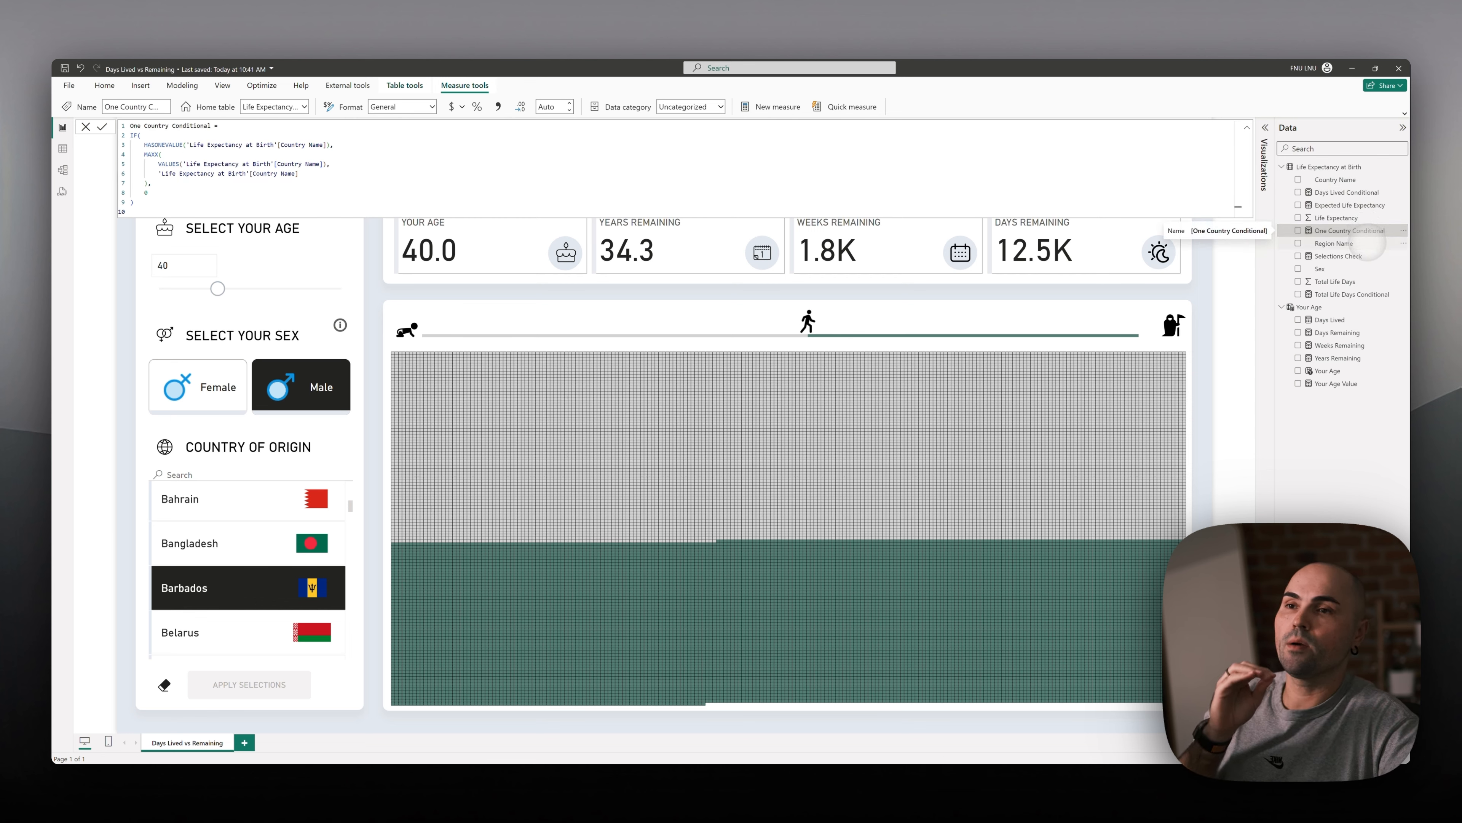
click(1369, 256)
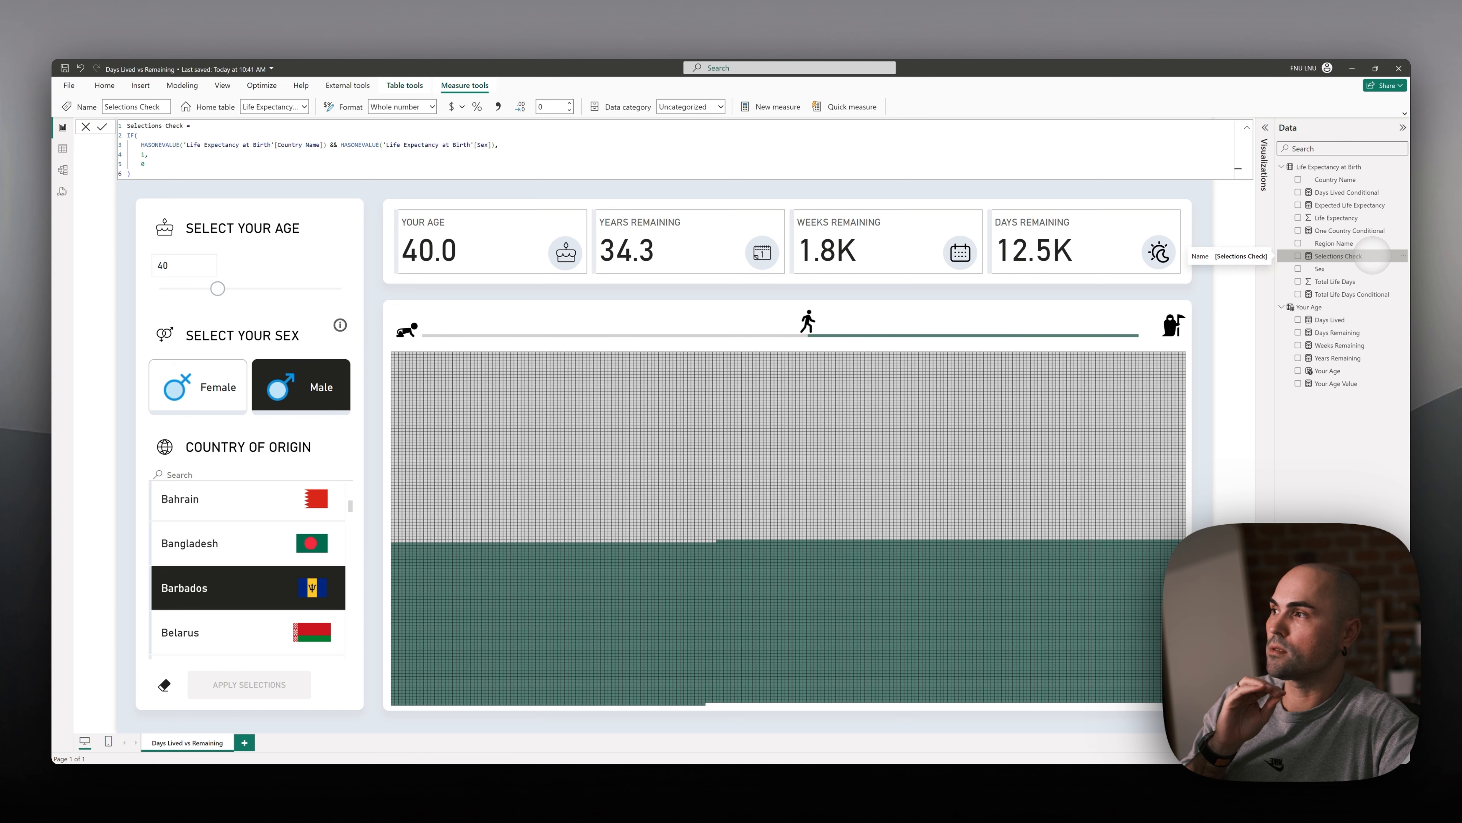
click(1361, 291)
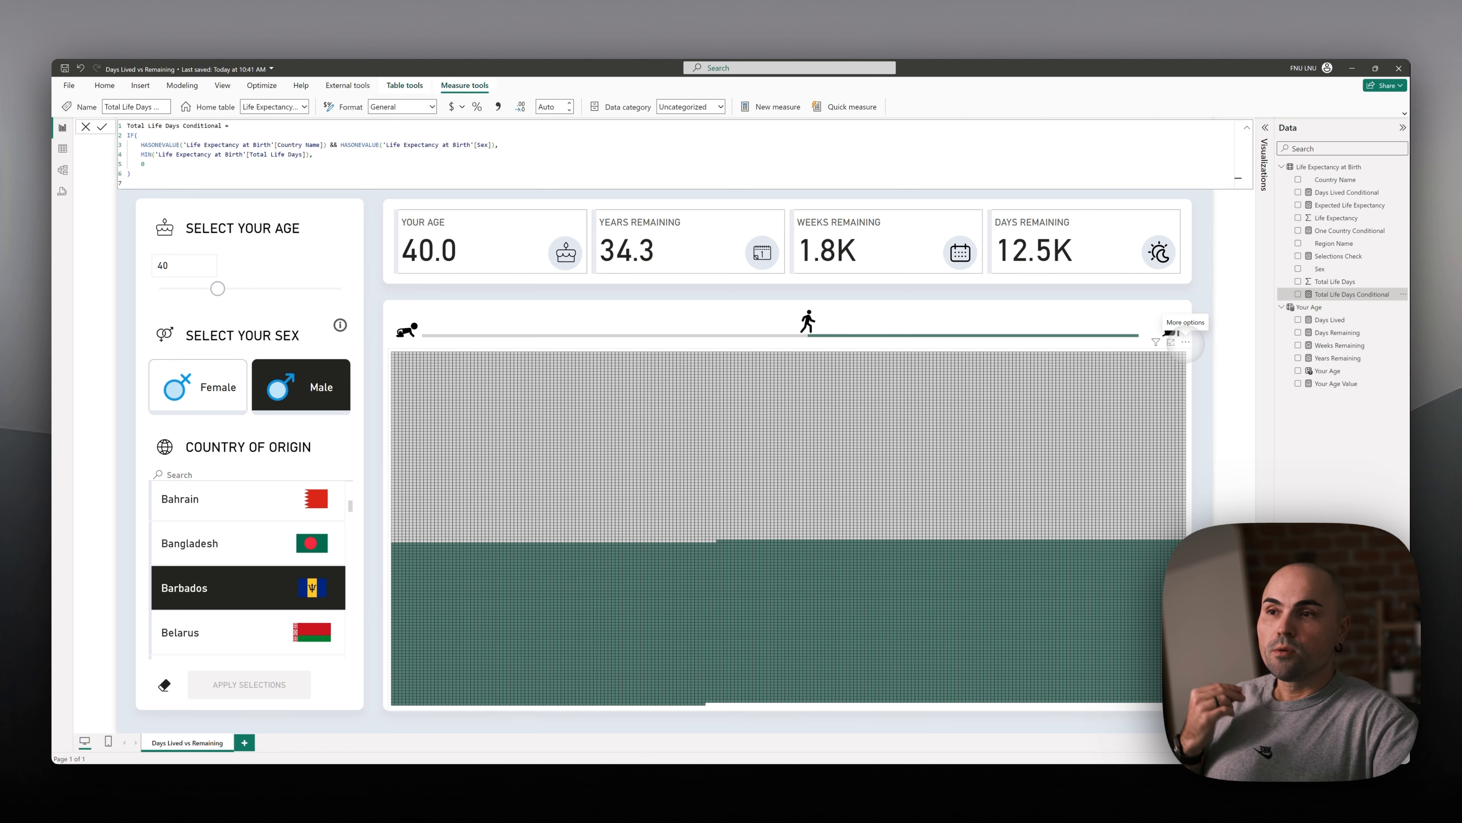
Expand the visualization build options and open the life timeline visual with the walking figure for editing.
click(1186, 342)
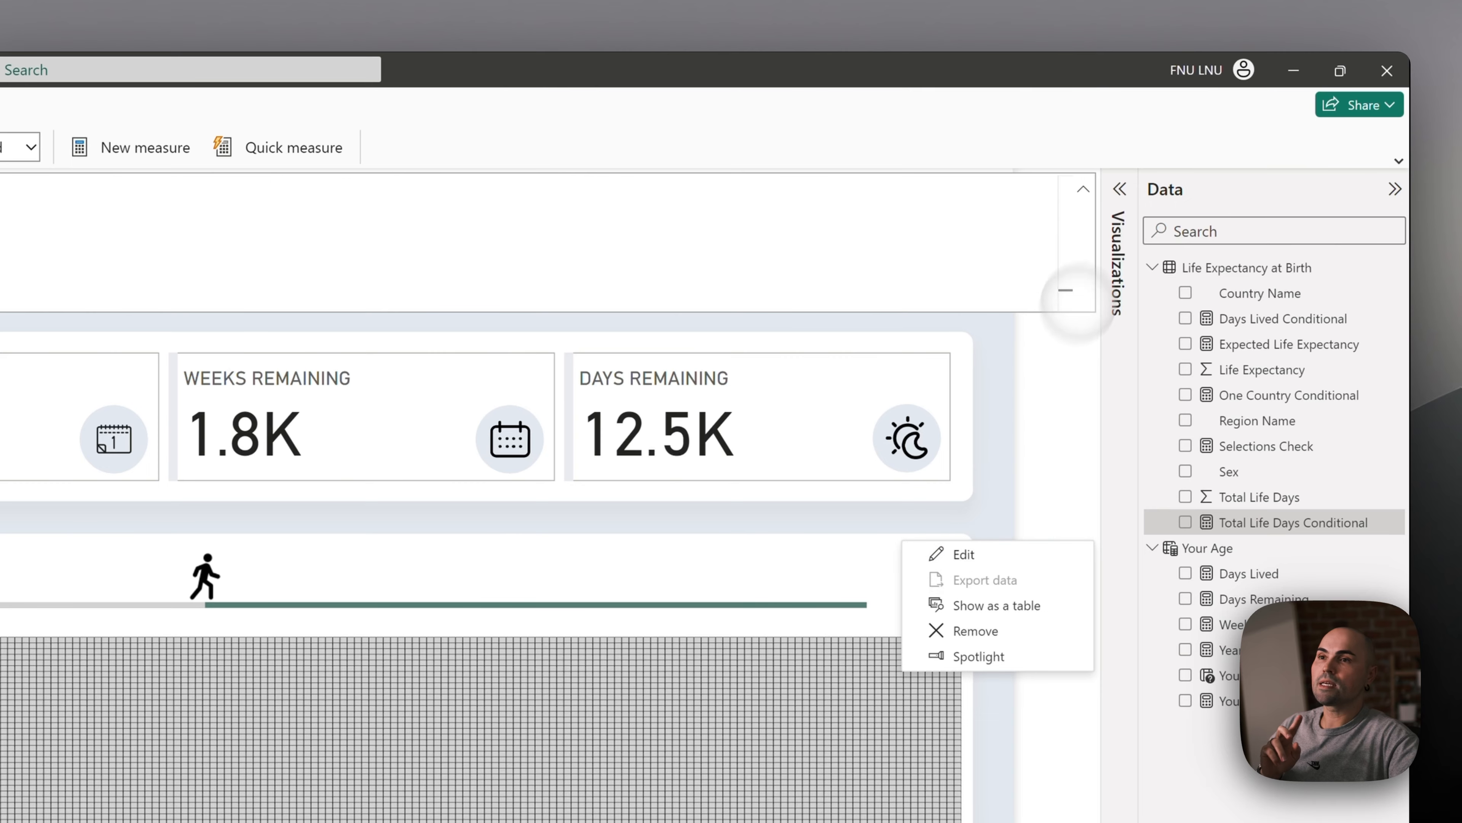
click(1119, 189)
click(1119, 189)
click(1119, 189)
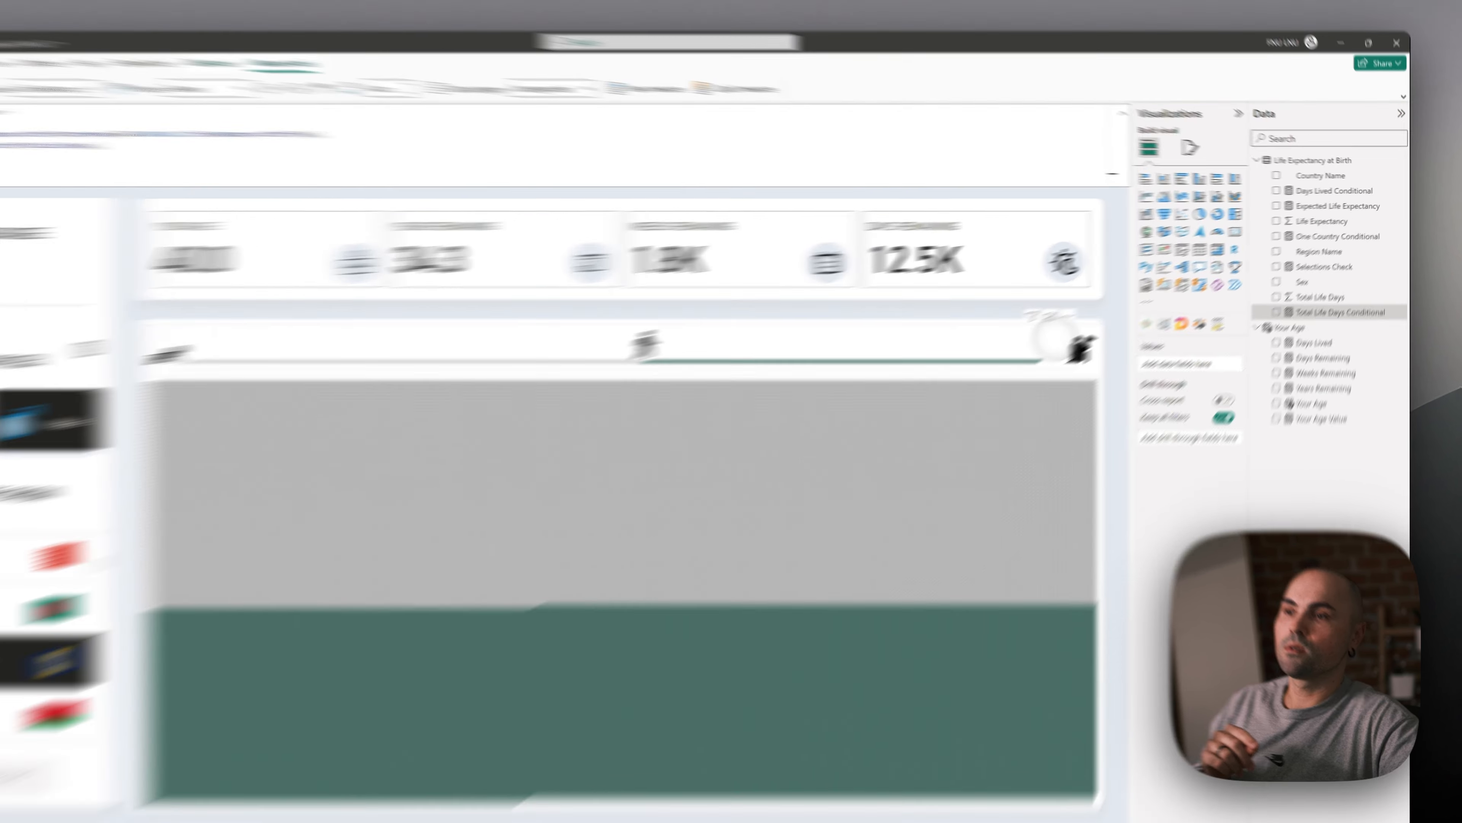
click(1134, 306)
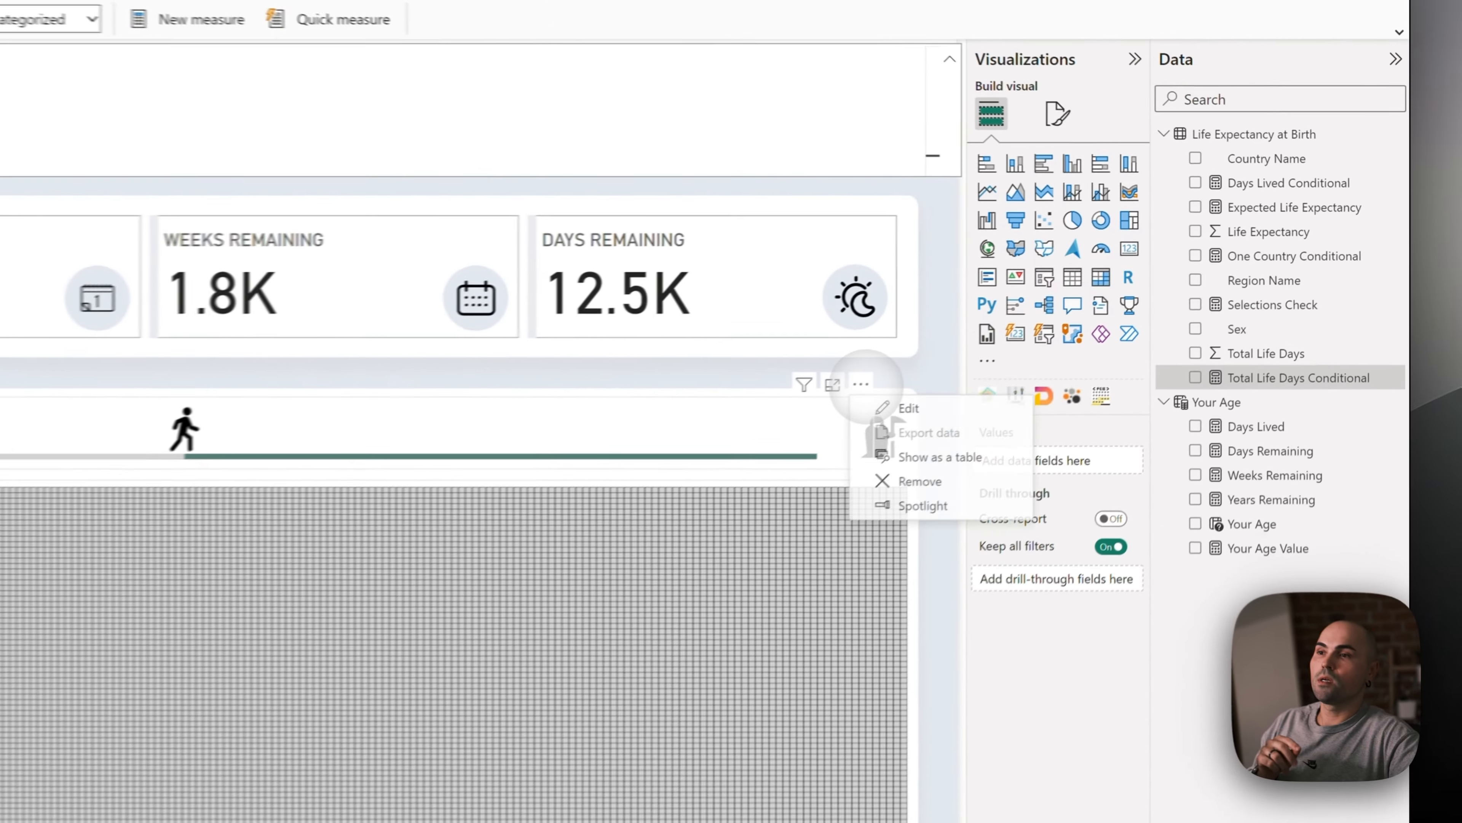
click(886, 417)
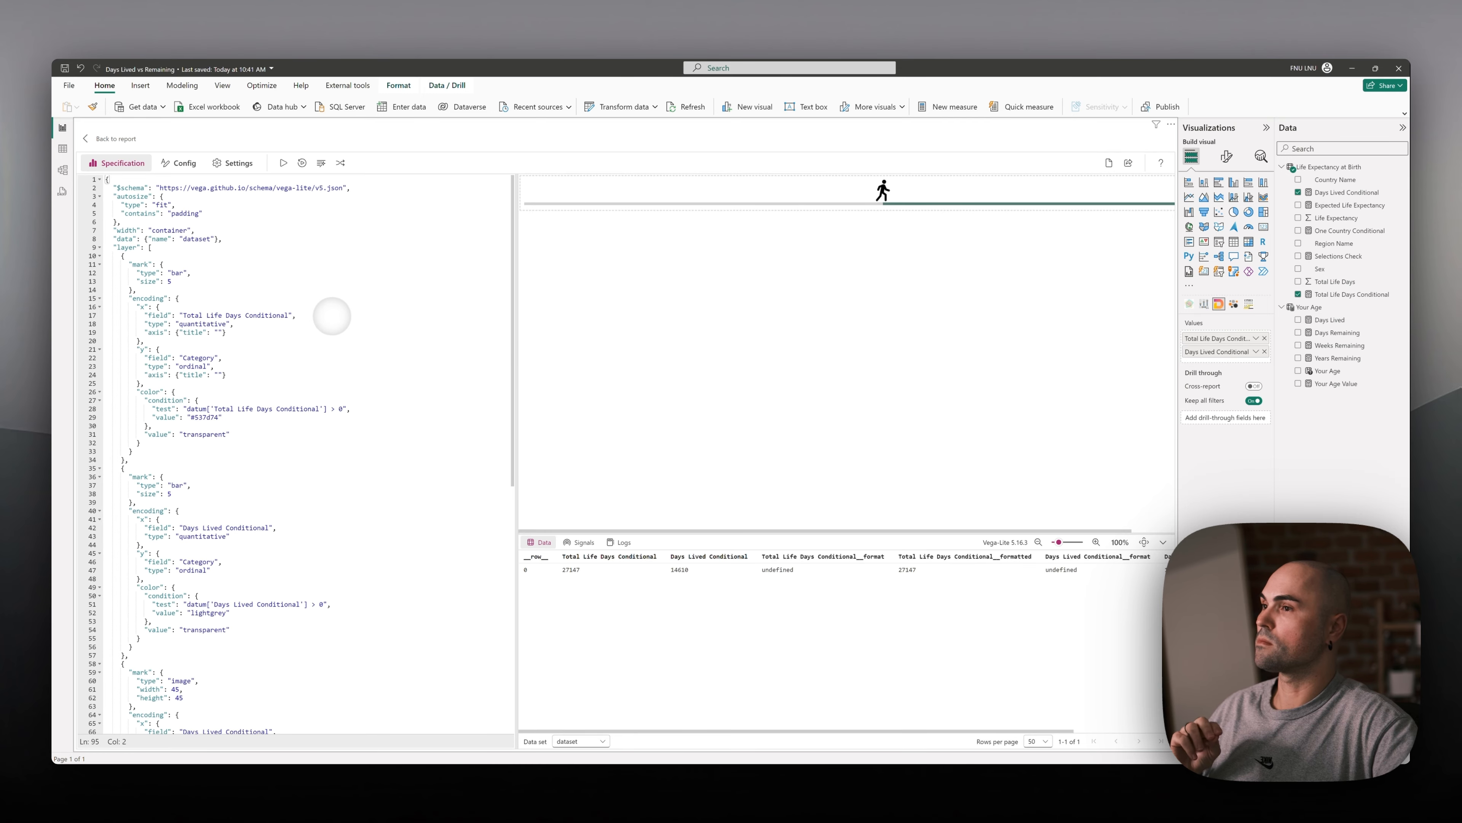
Examine the timeline visual's Vega-Lite specification, including the bar layers for Total Life Days Conditional and Days Lived Conditional.
click(350, 315)
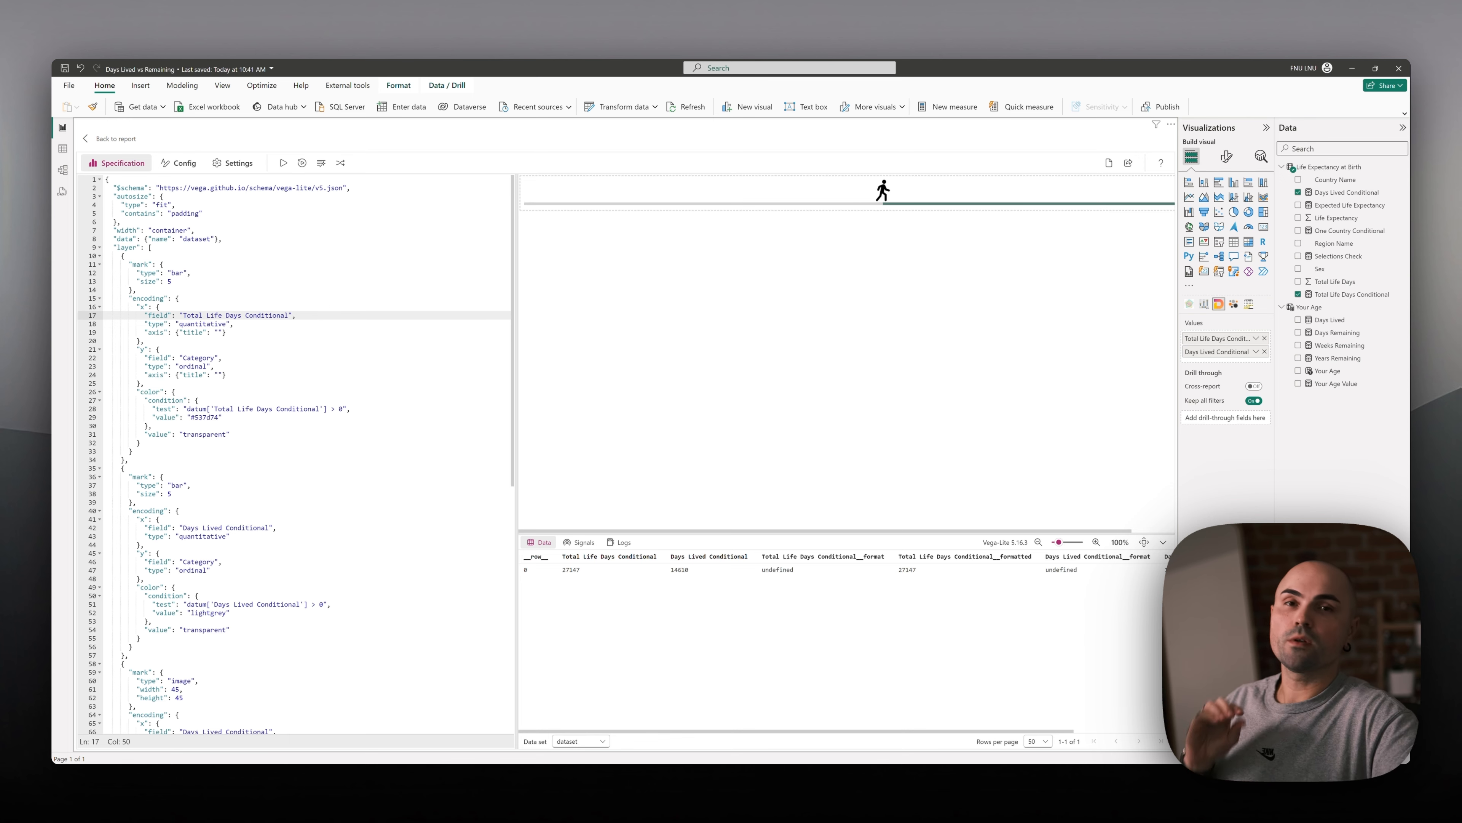
click(307, 367)
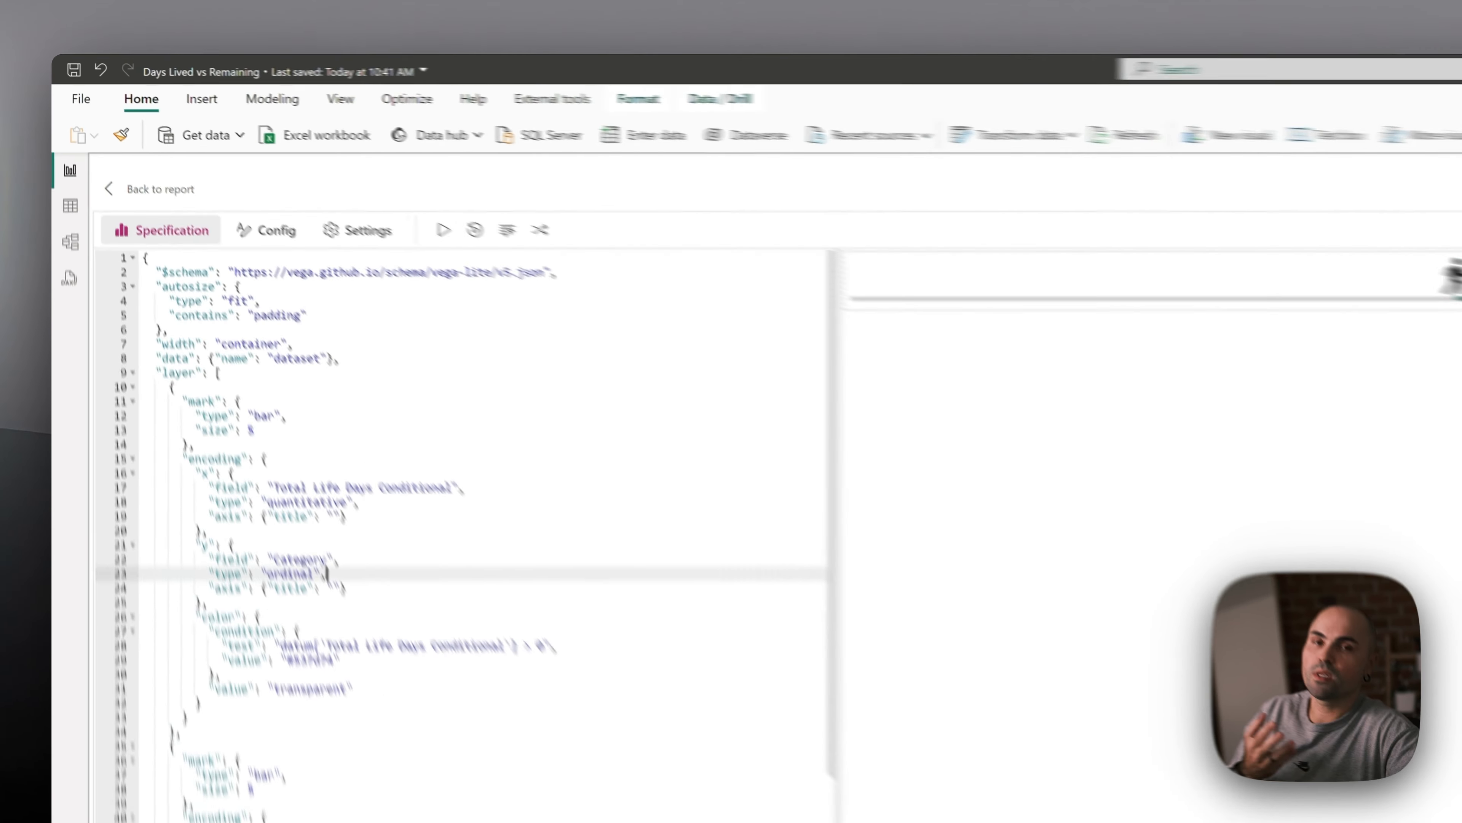
click(176, 205)
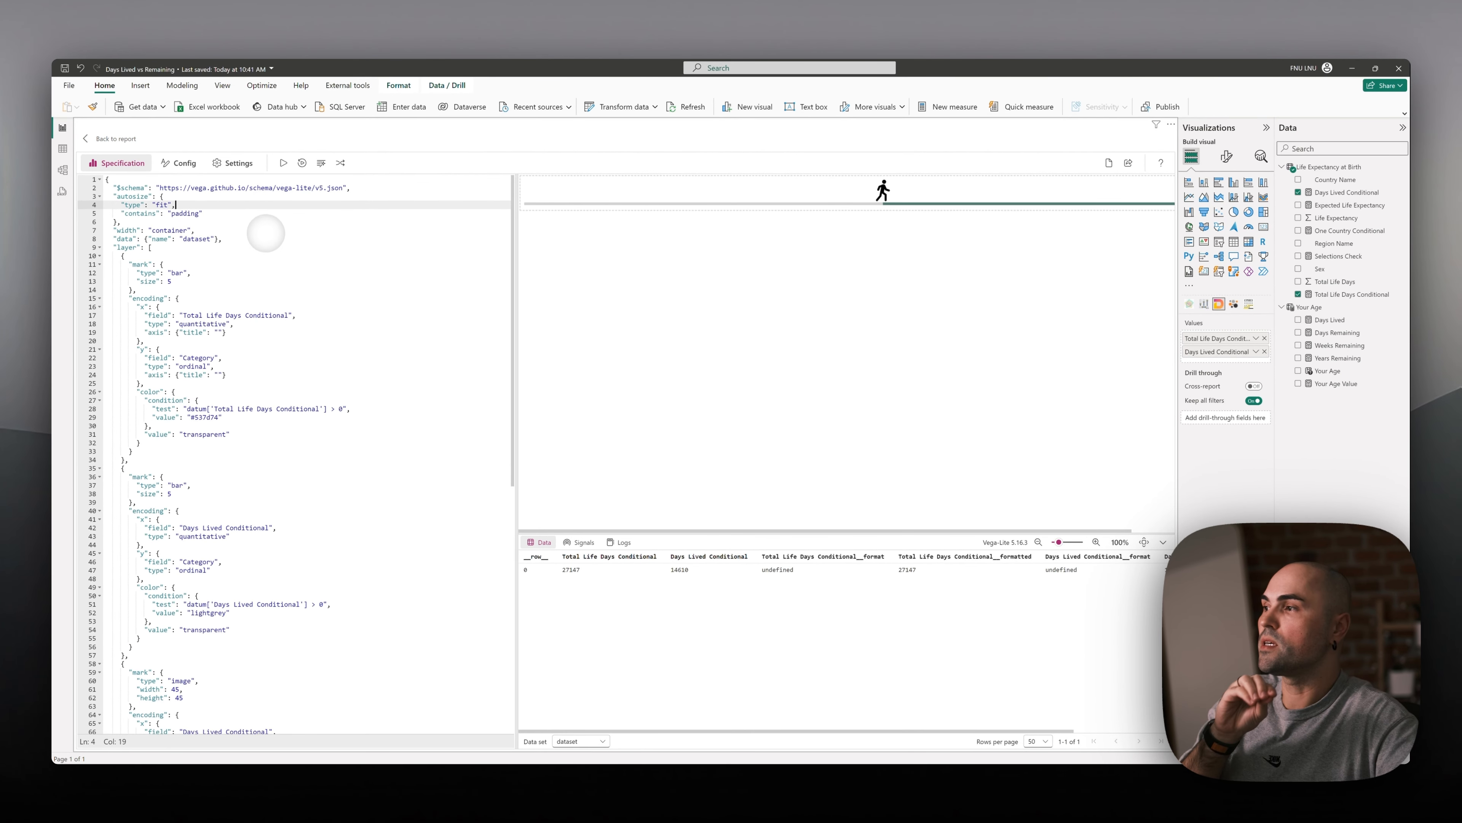
scroll(332, 418, down, 1)
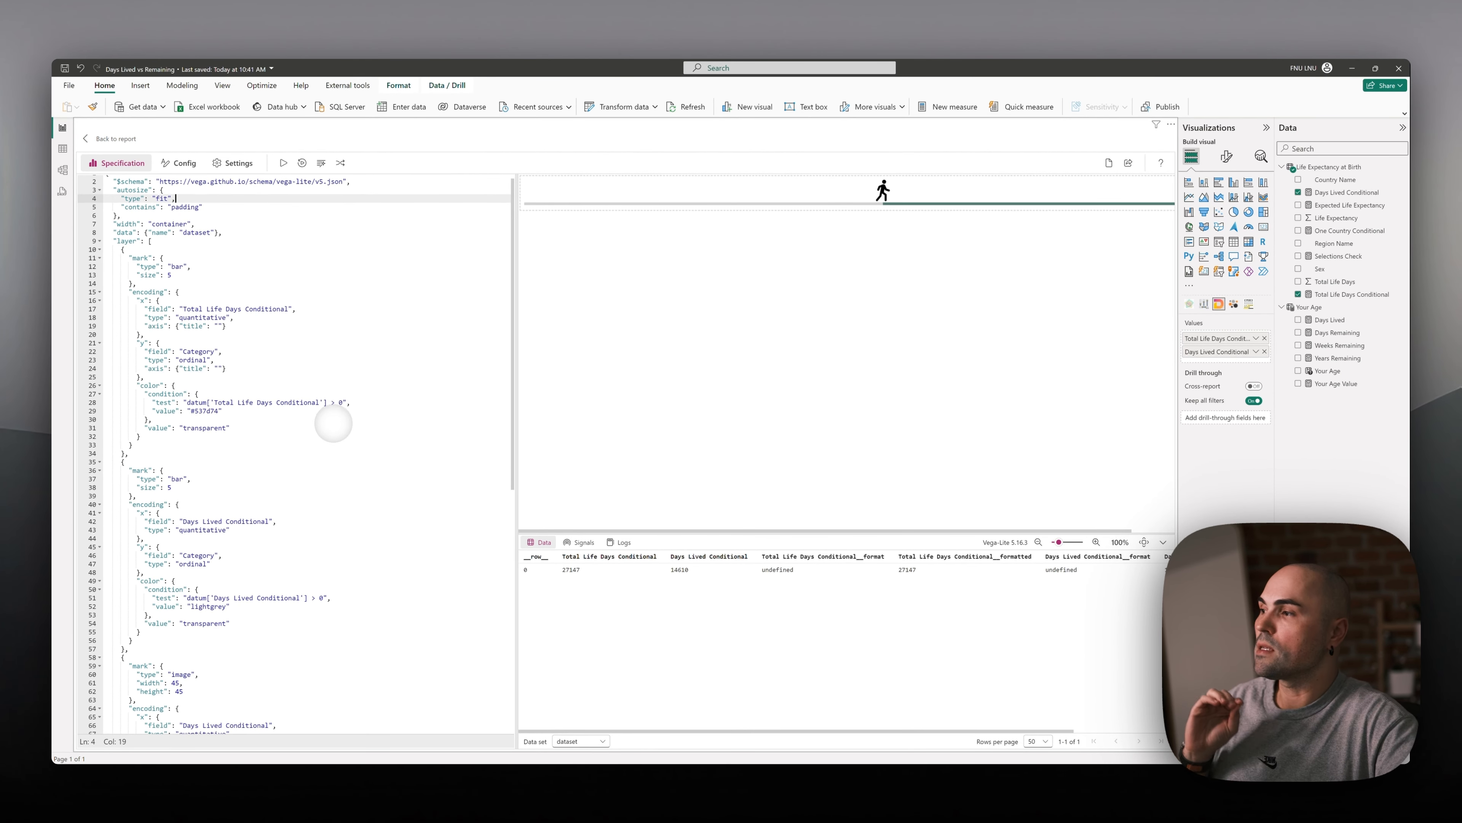
scroll(316, 480, down, 5)
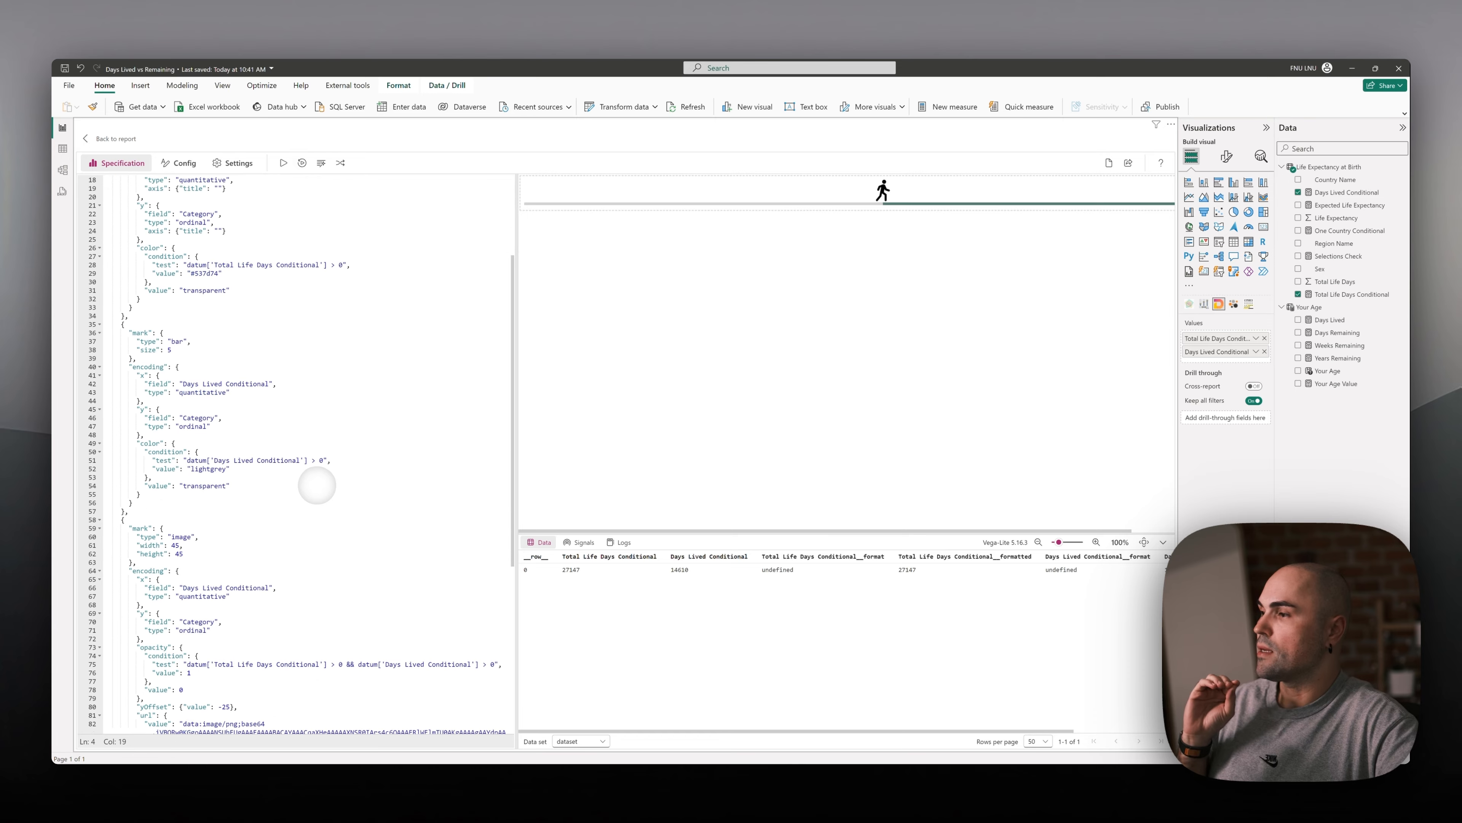
scroll(316, 484, down, 10)
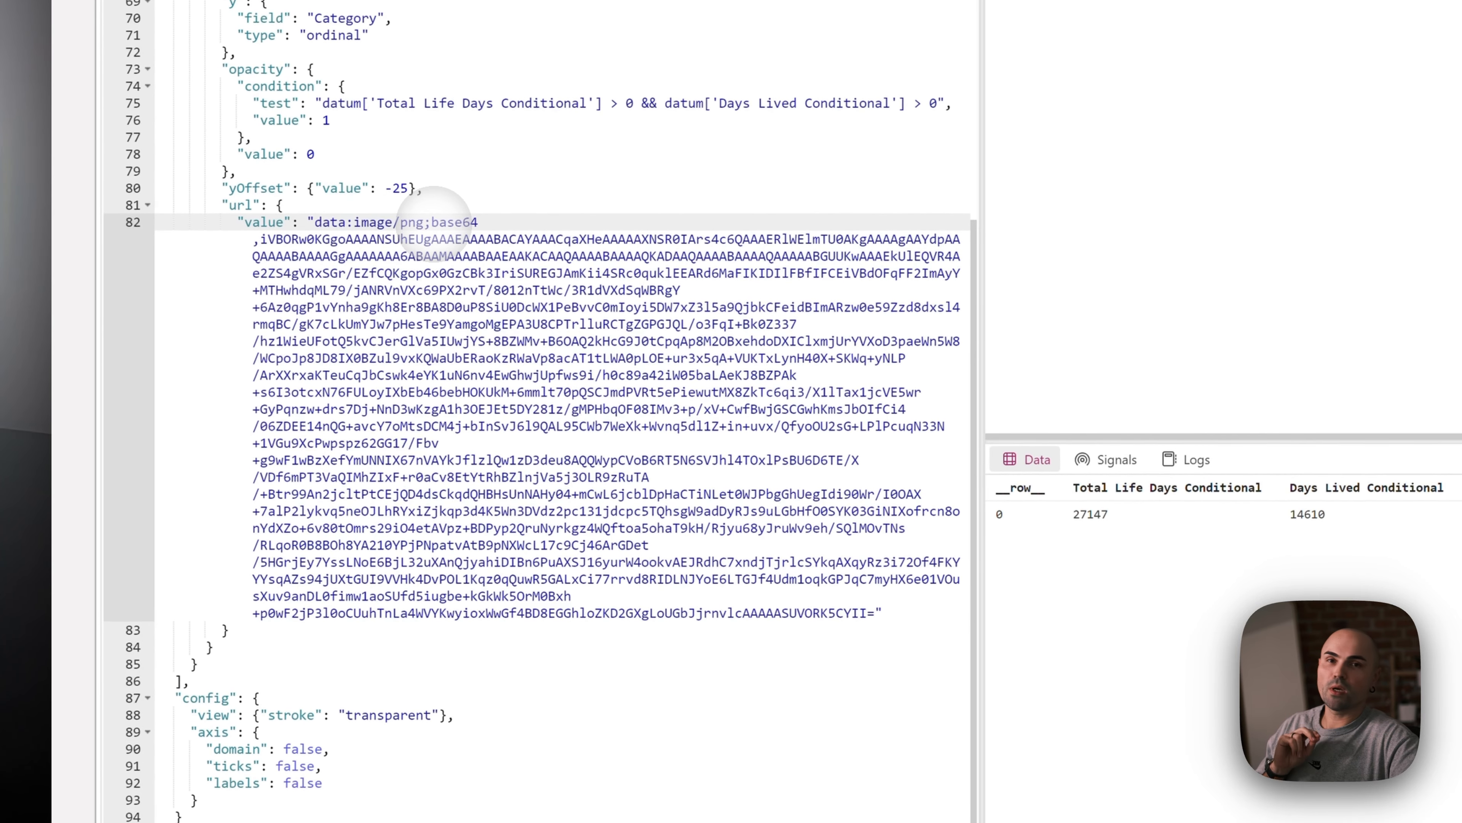
Highlight the base64 PNG string in the url value of the specification's image layer, and clear the selection.
drag(431, 222, 876, 613)
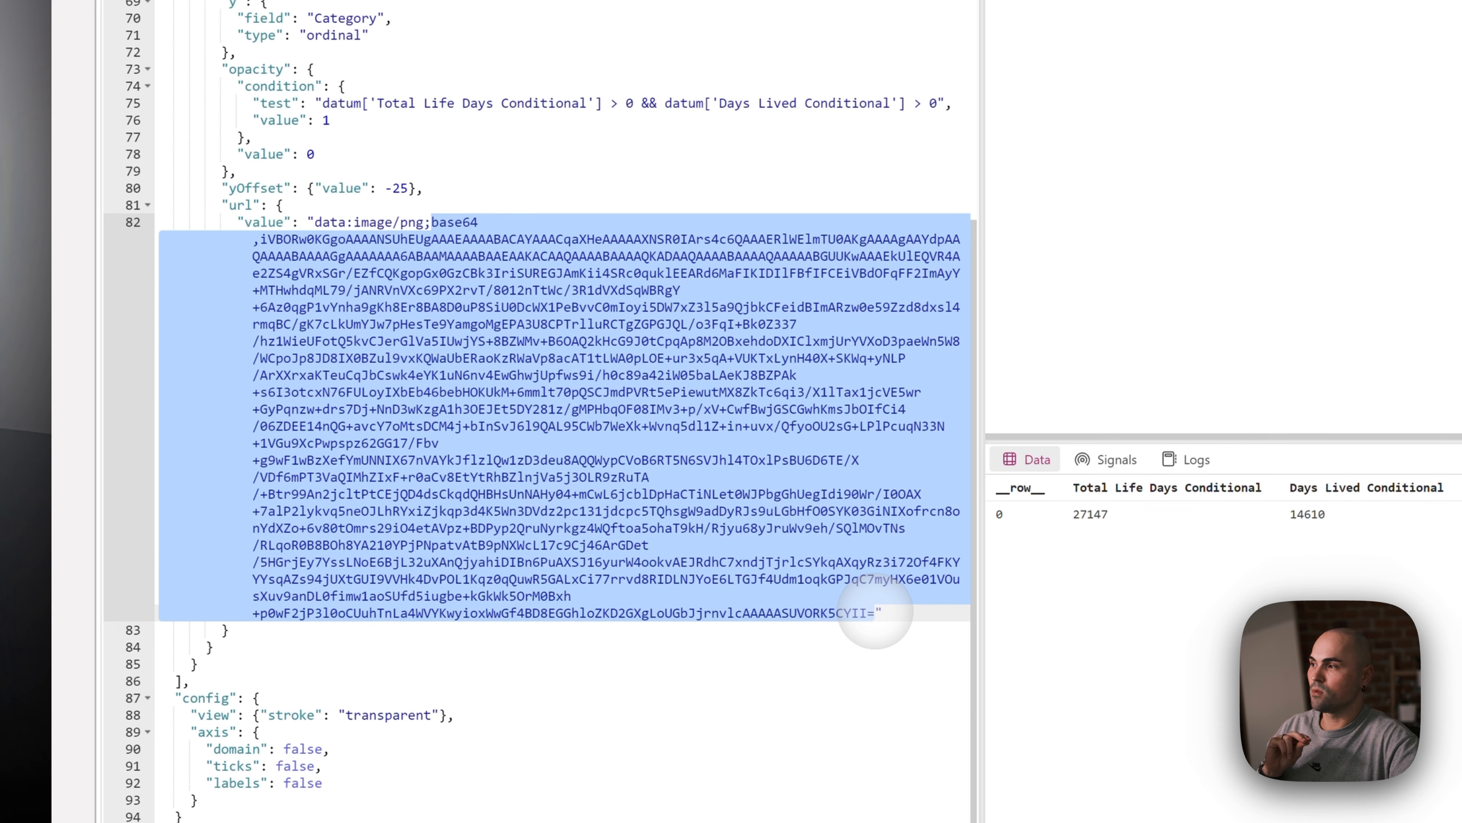
click(874, 613)
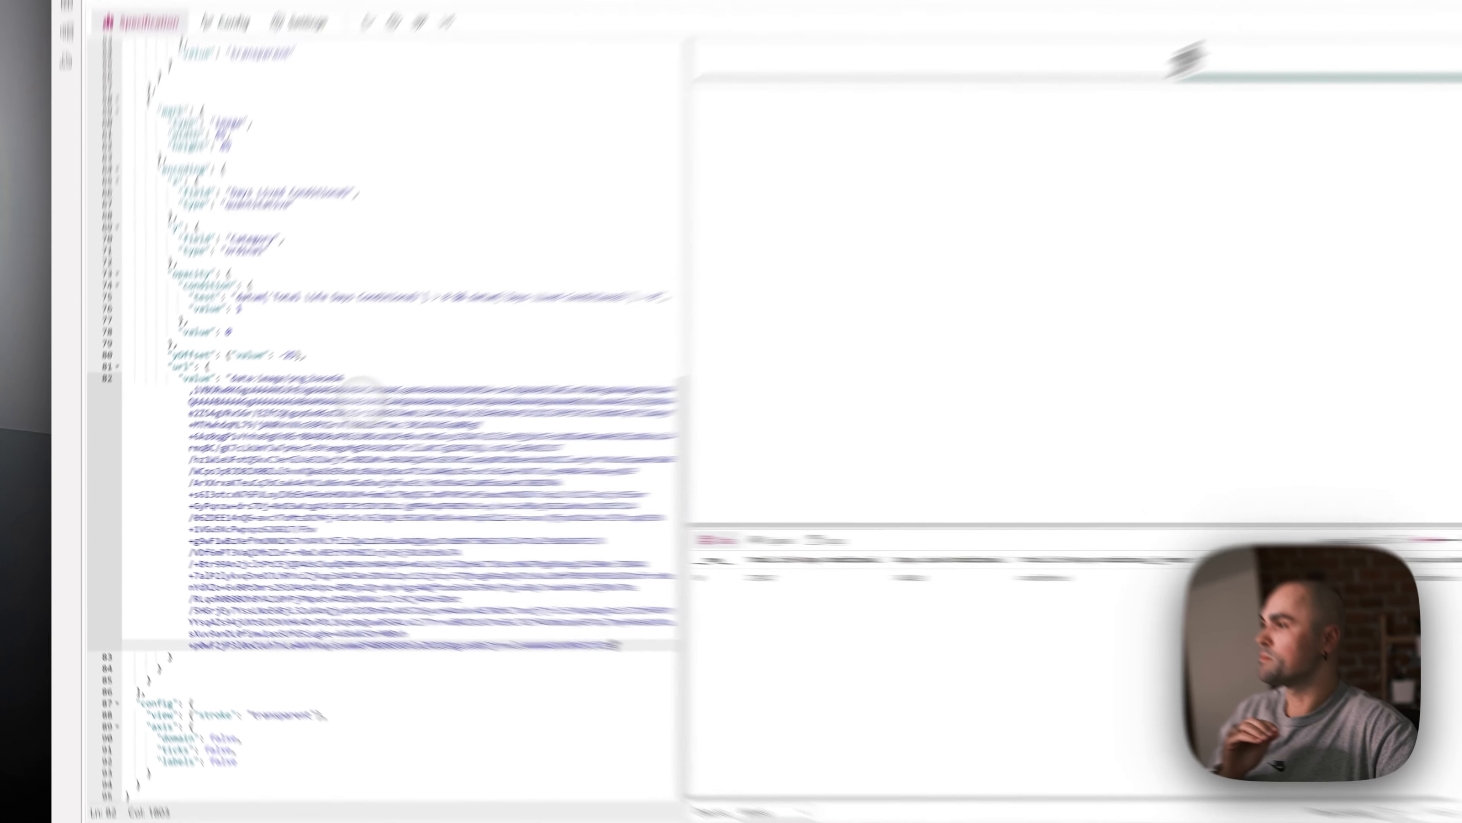
click(218, 422)
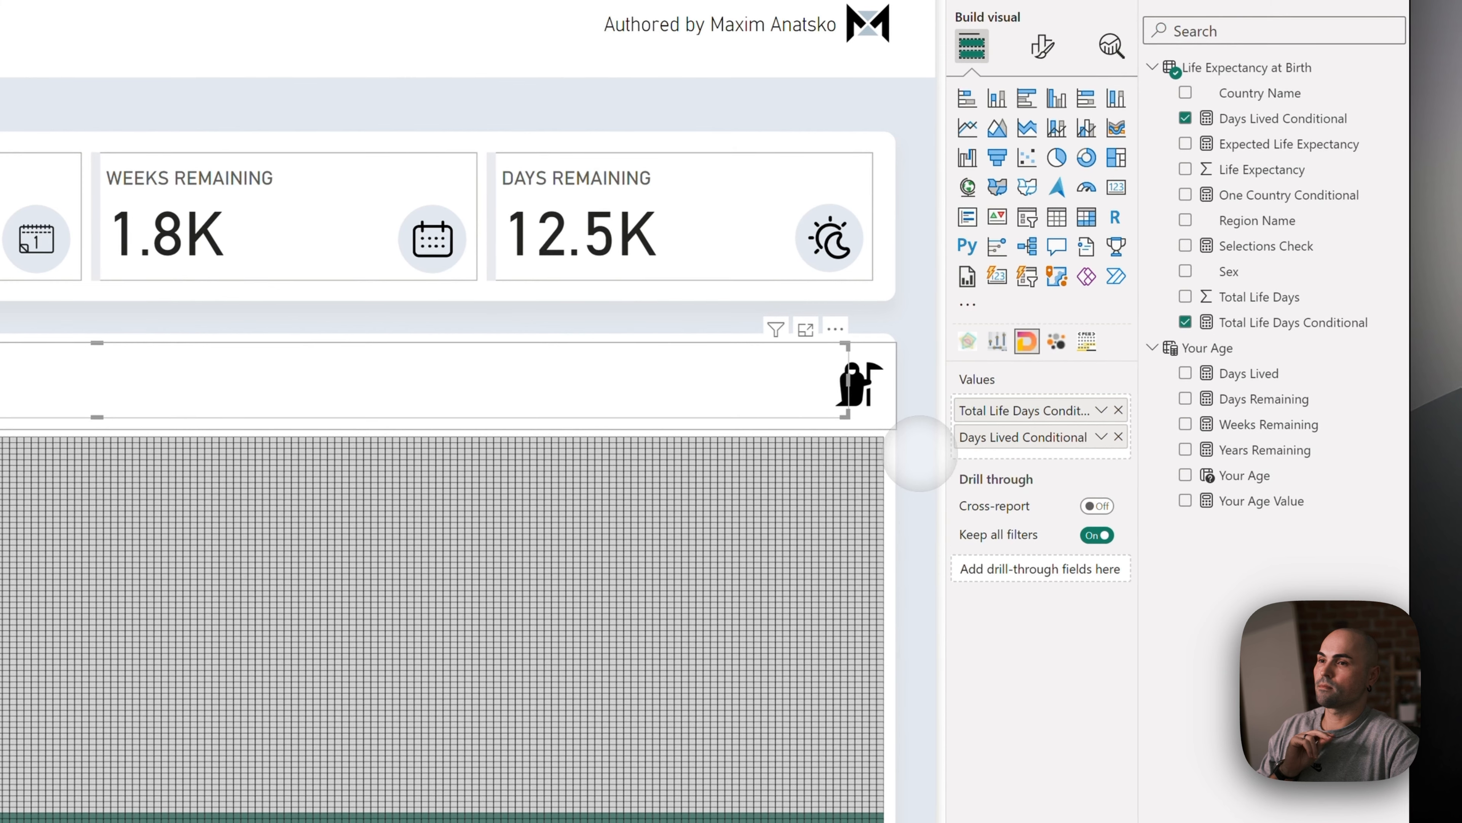
Open the grid visual of lived and remaining days below the timeline for editing.
click(918, 453)
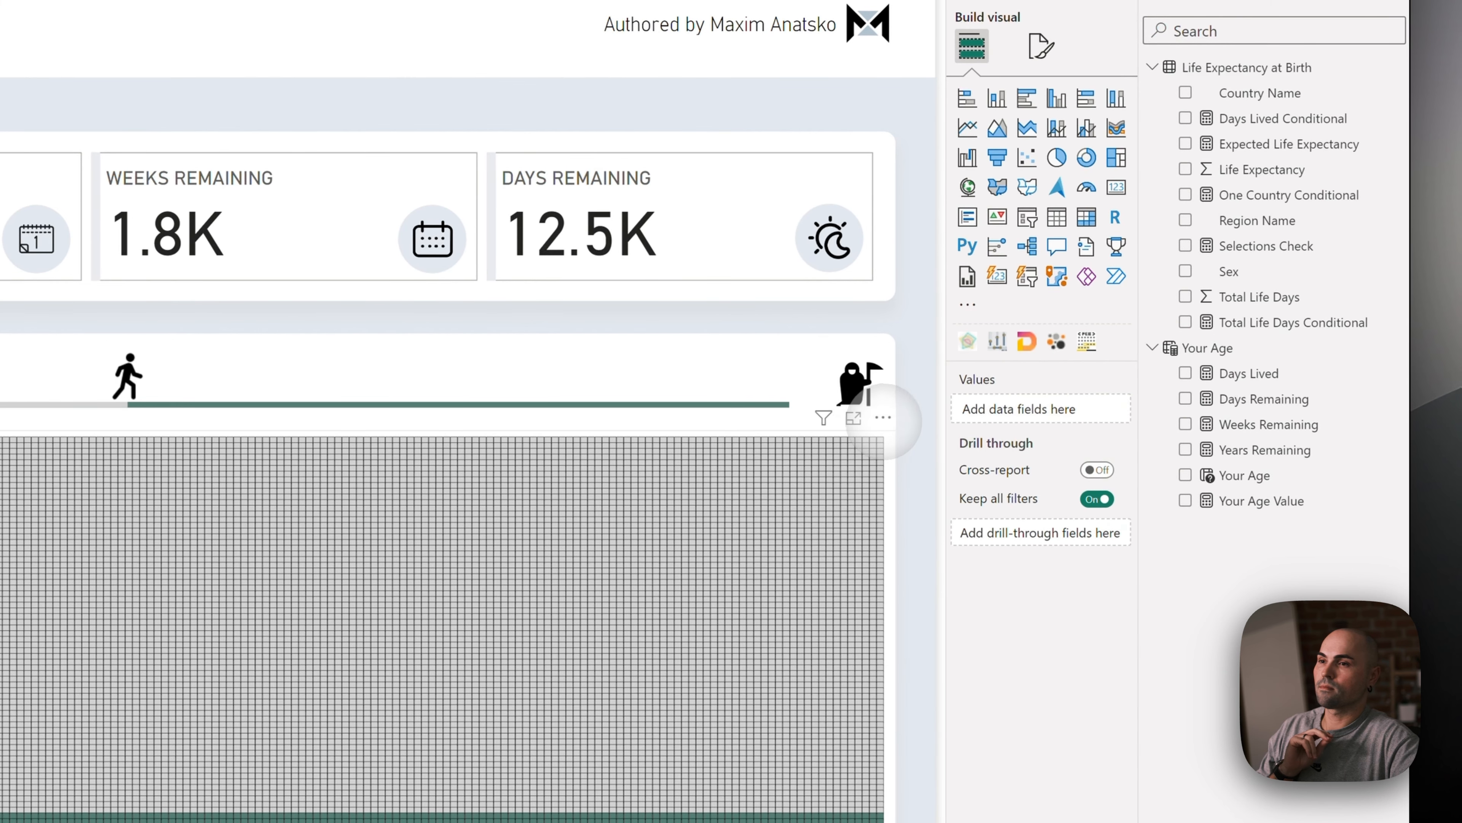
click(877, 414)
click(901, 439)
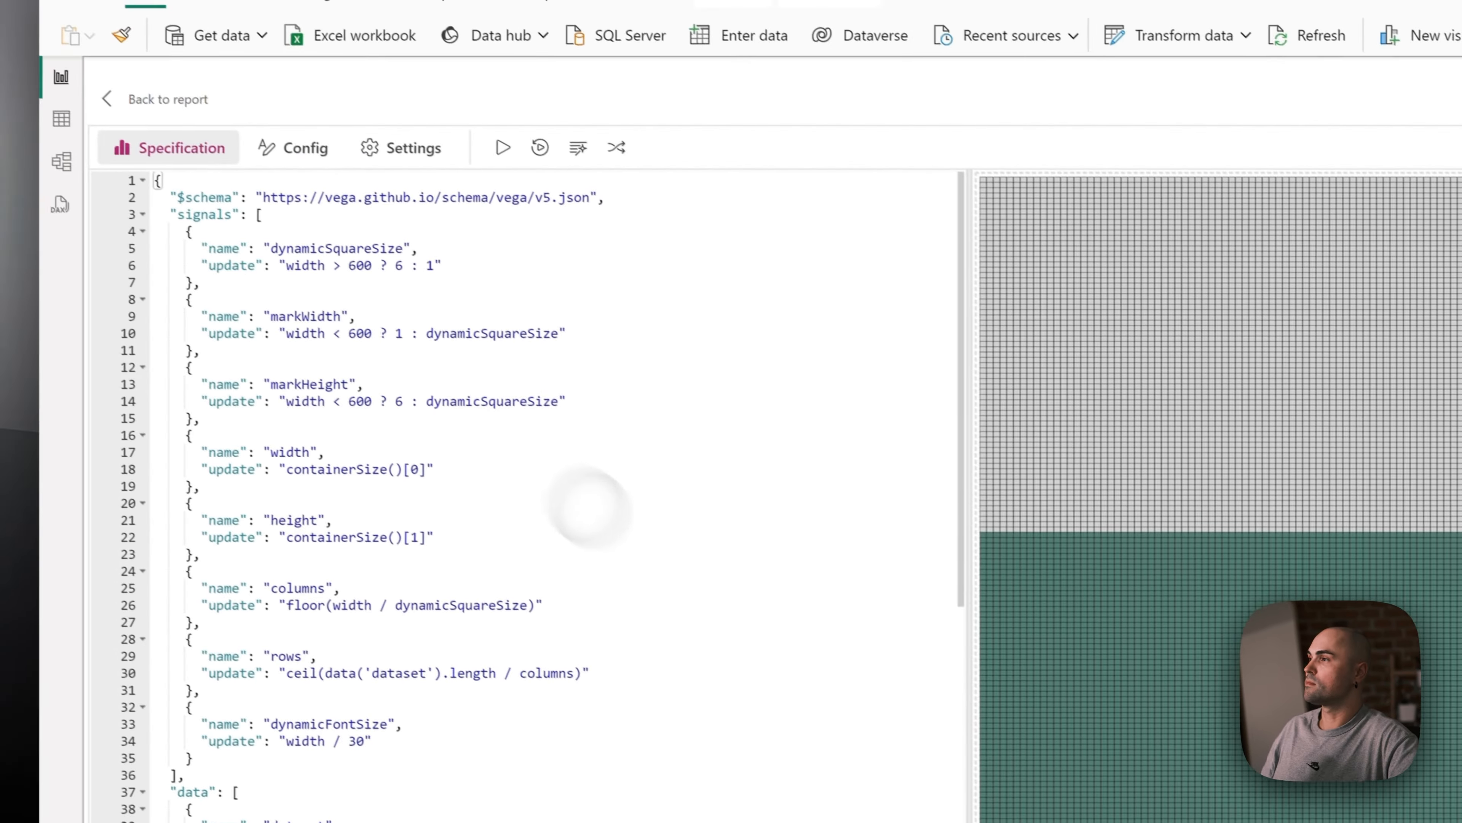
Examine the $schema line of the grid visual's specification and highlight the word vega in its URL.
click(683, 366)
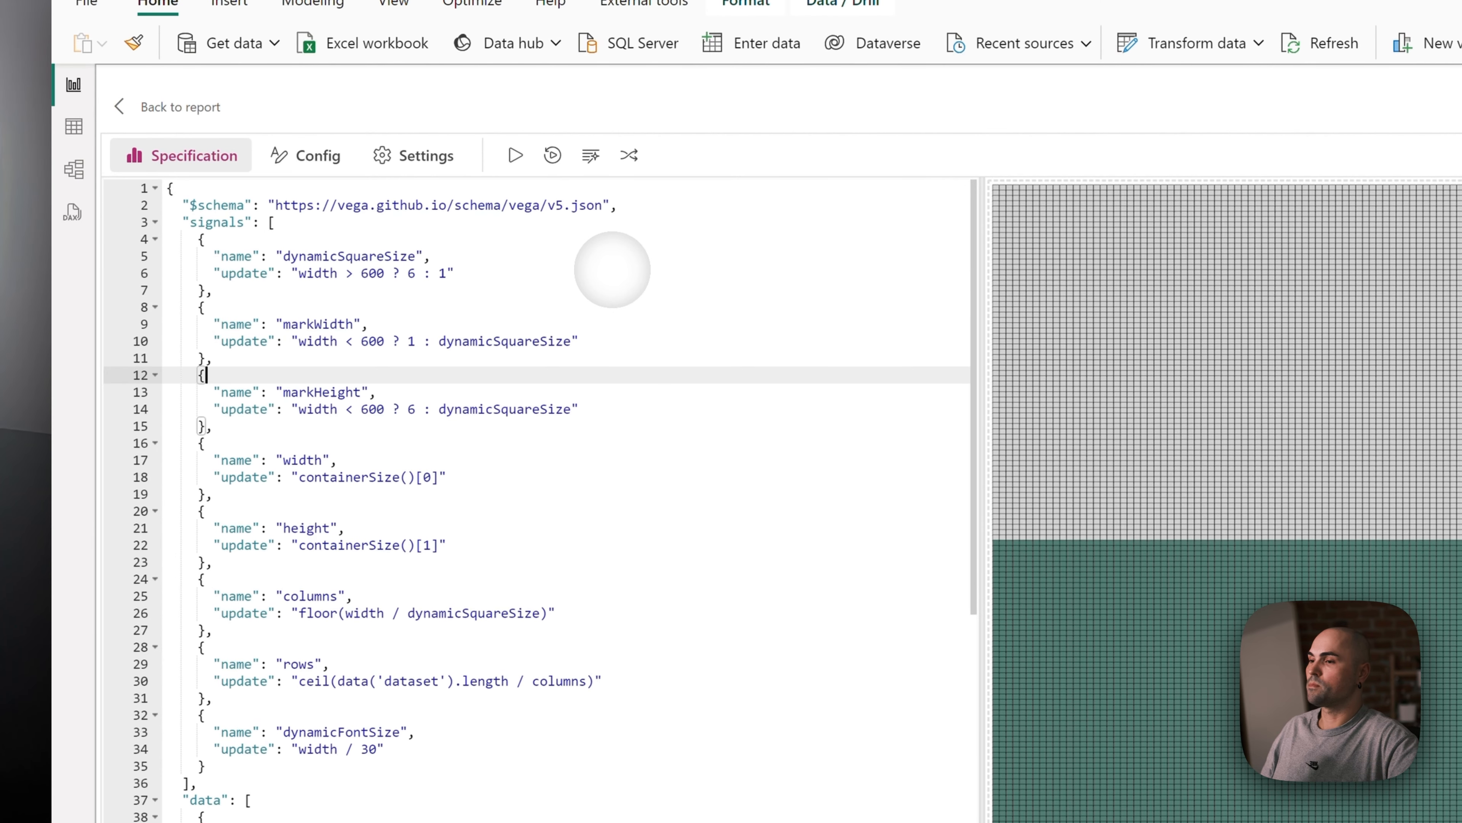
click(611, 222)
drag(646, 200, 183, 202)
click(337, 205)
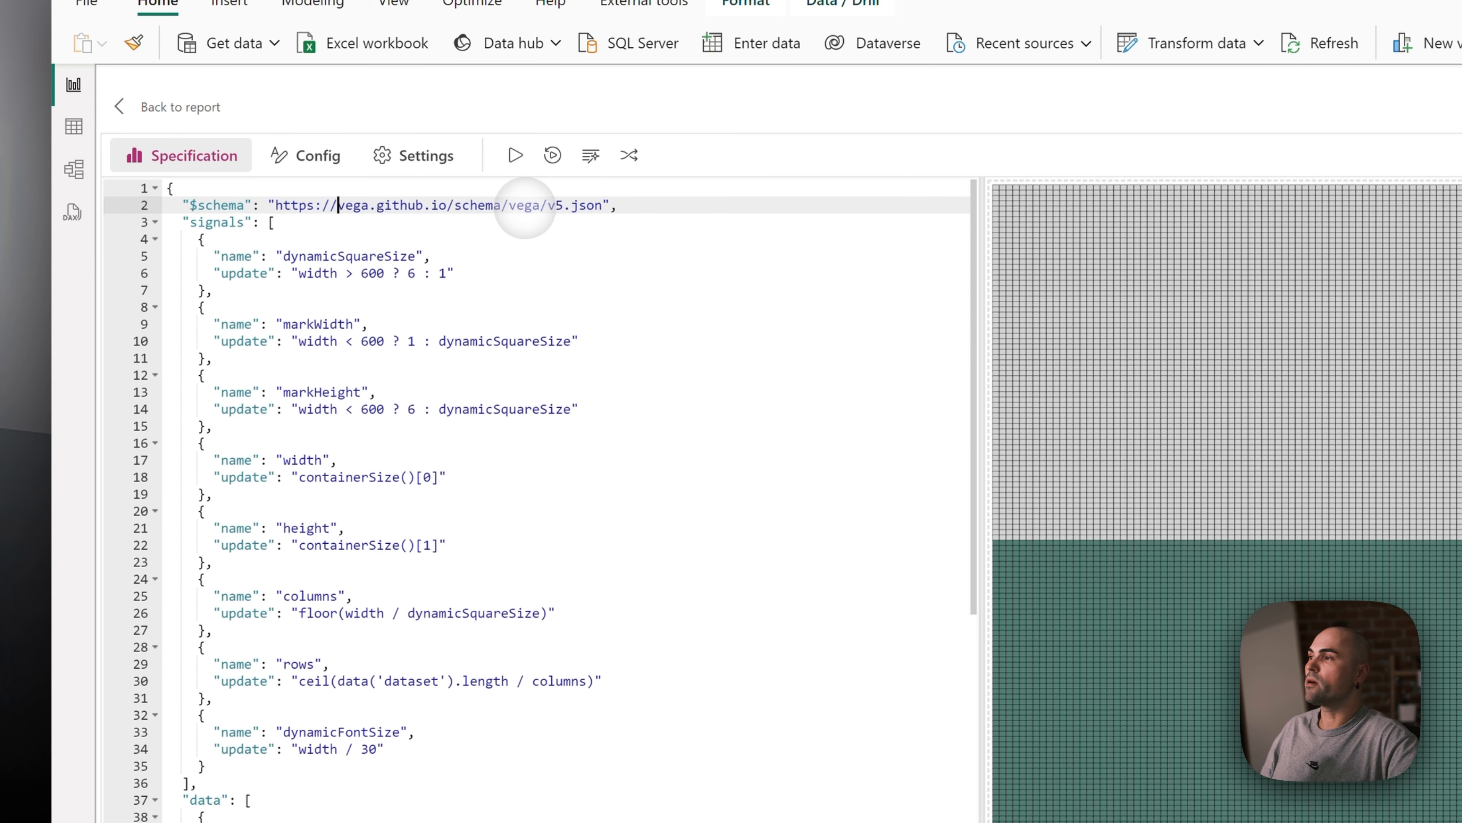
double_click(524, 204)
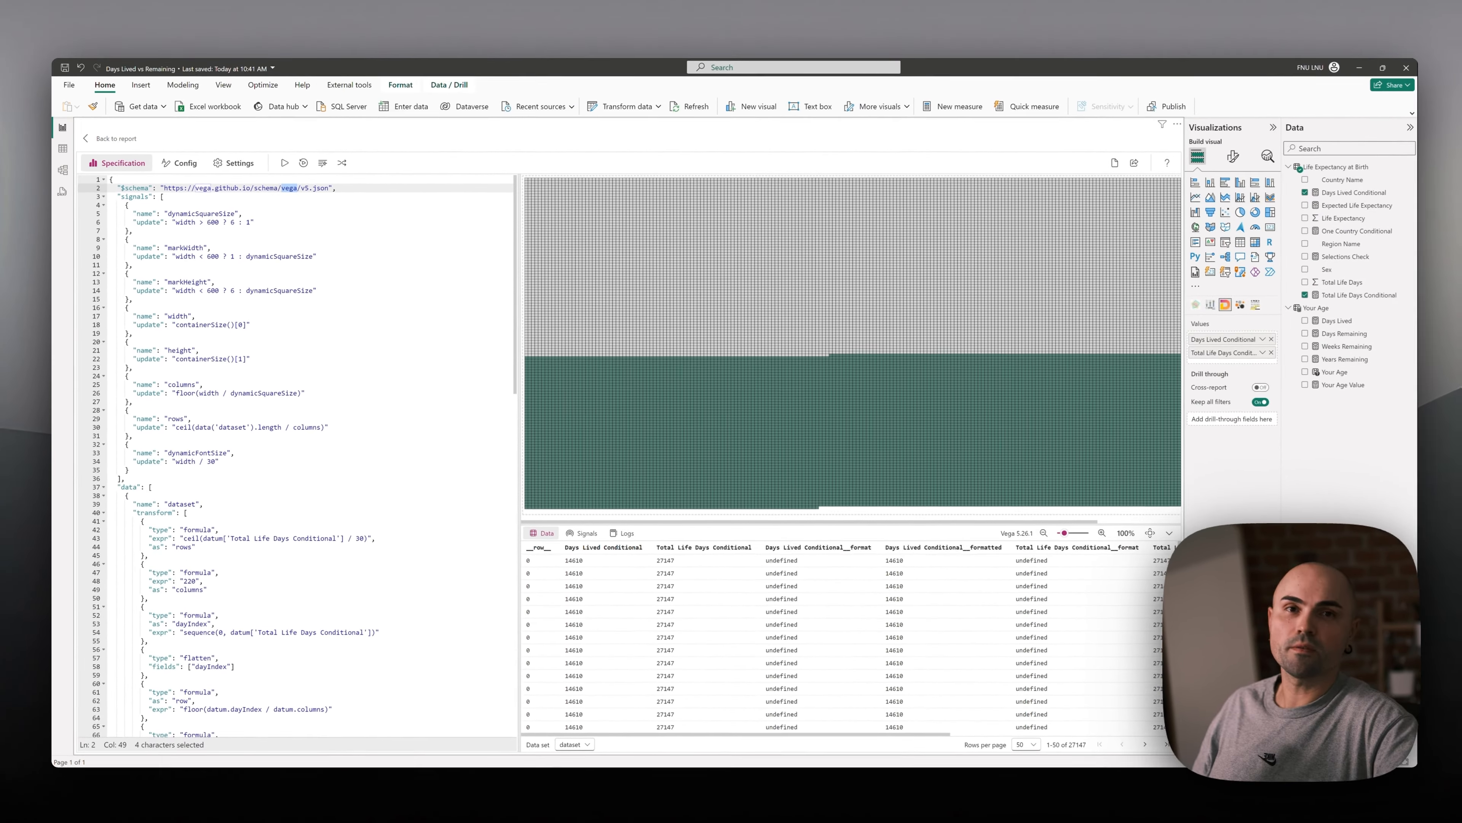
Review the grid visual's full Vega specification, from the signals and dataset transforms through the scales to the text and rect marks.
click(319, 263)
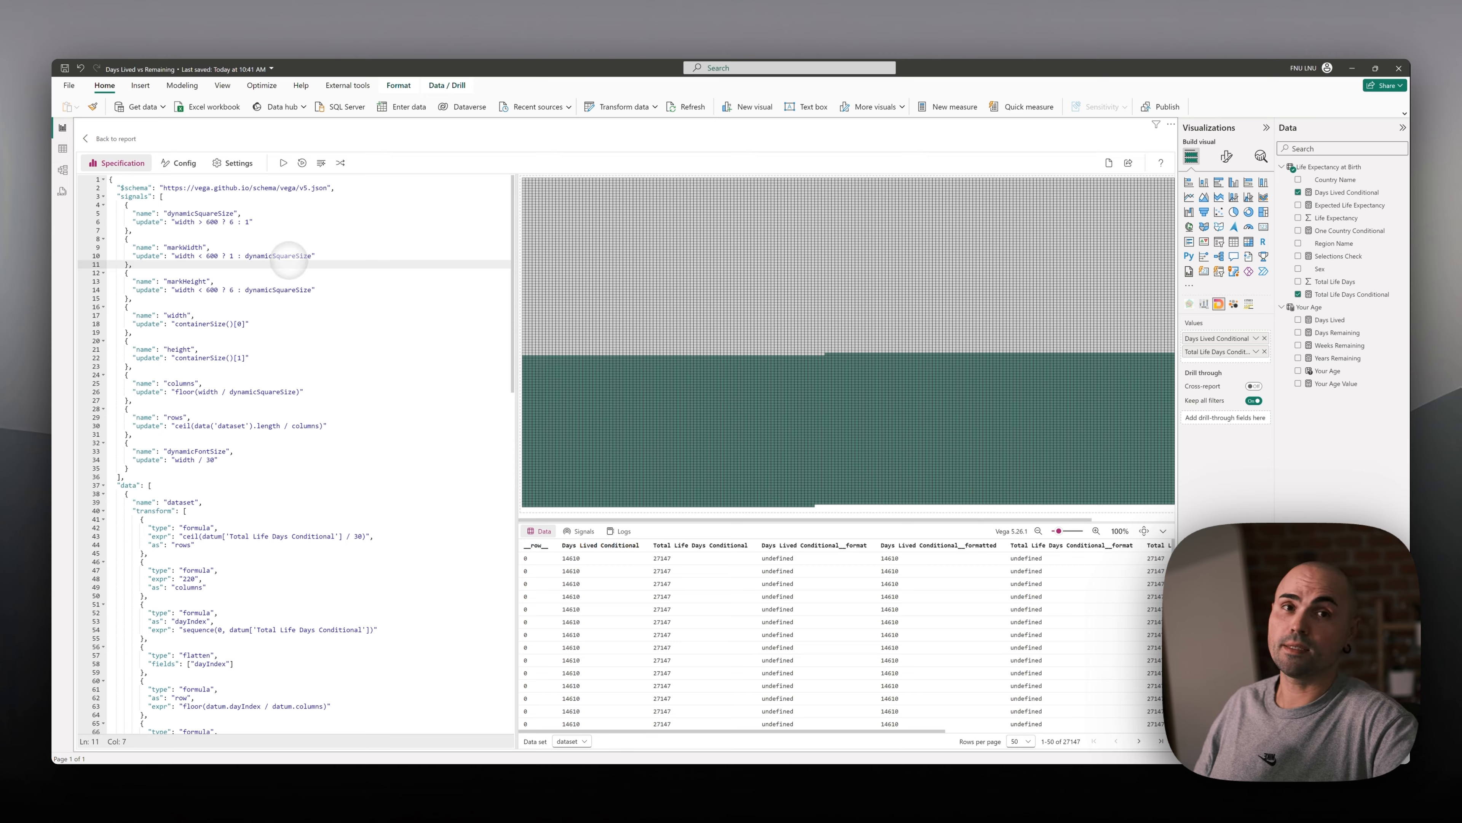
click(258, 246)
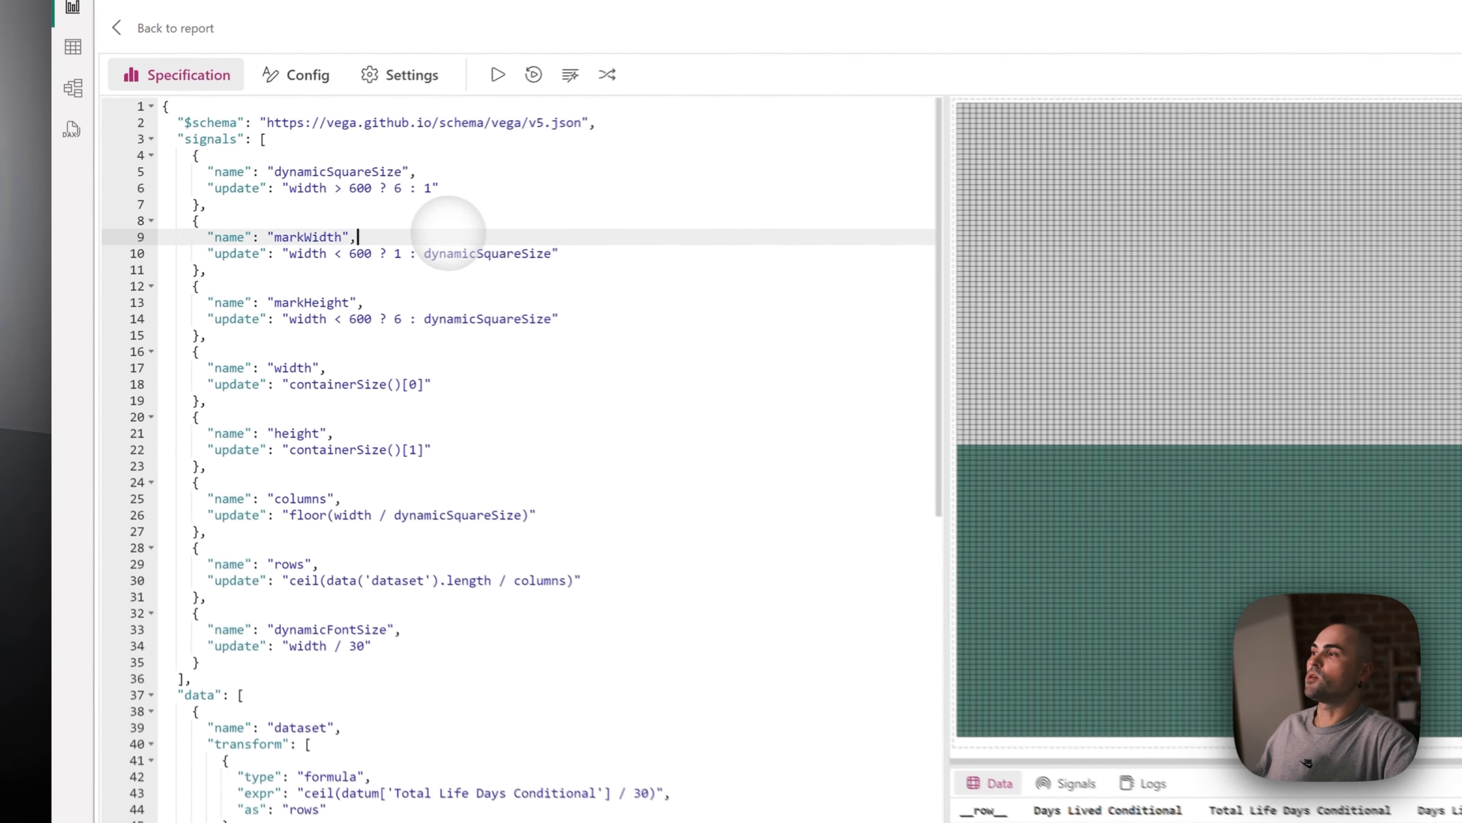
scroll(544, 392, down, 15)
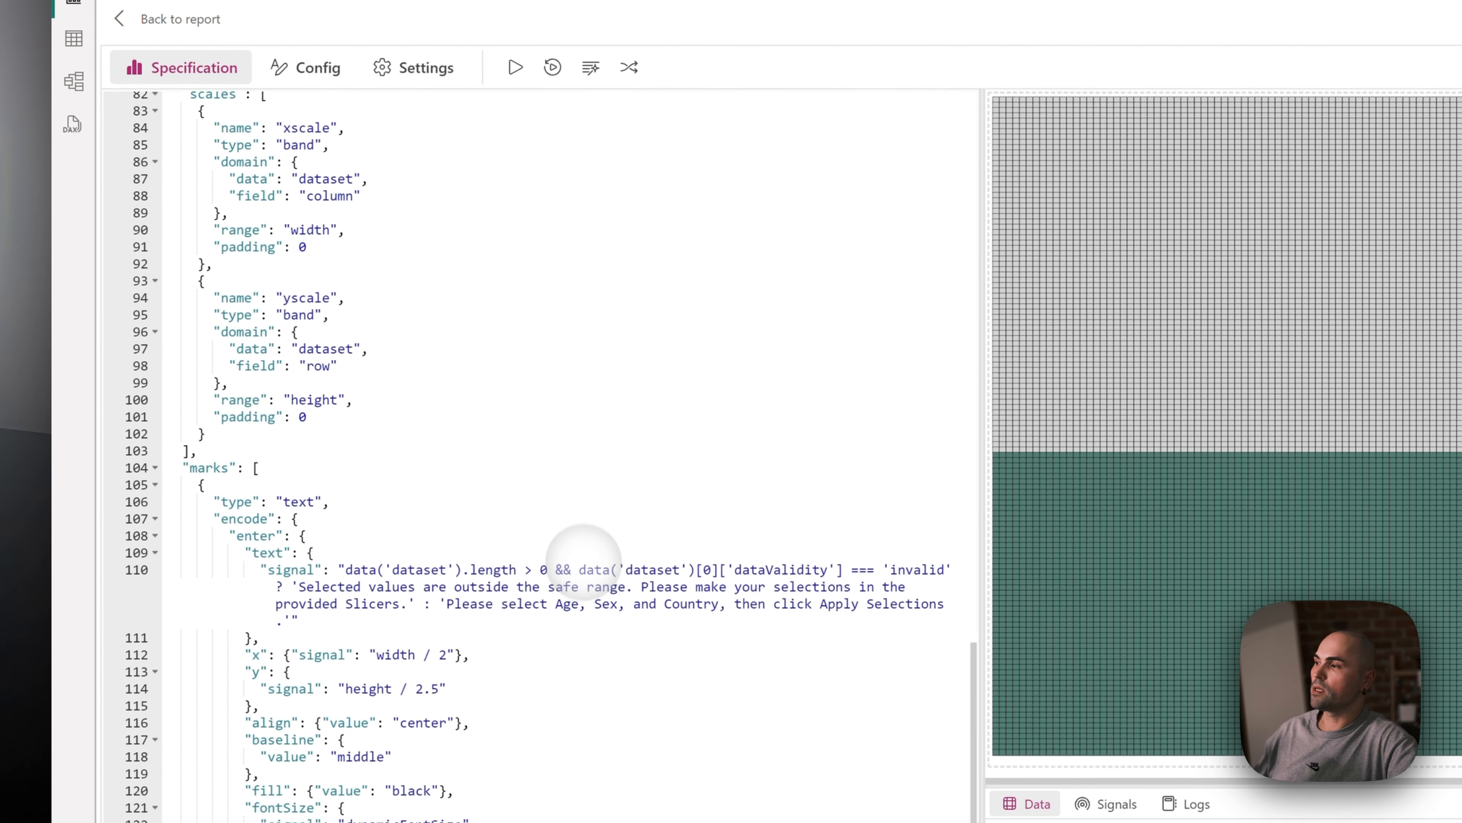
scroll(583, 562, down, 4)
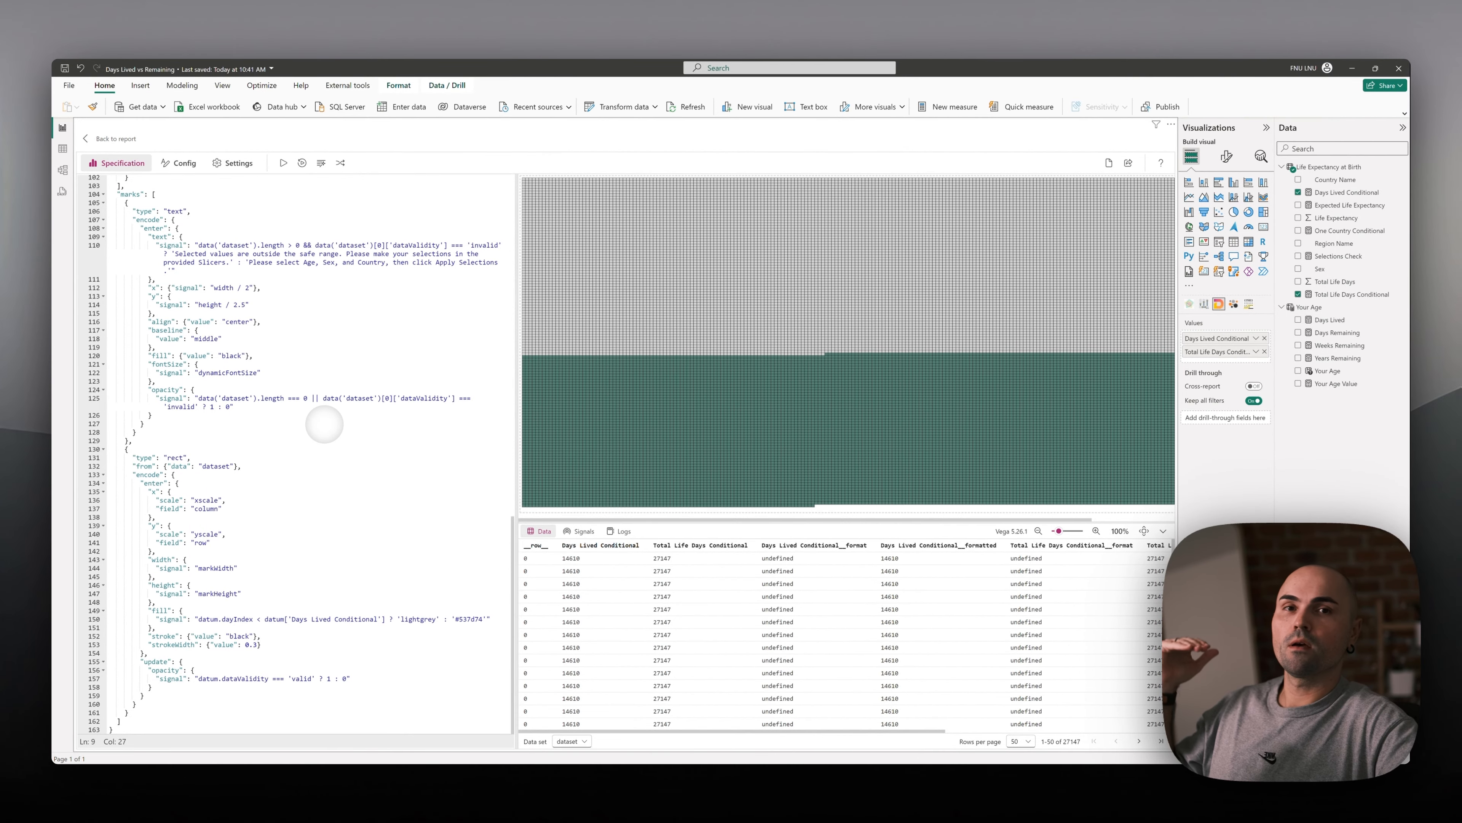
scroll(324, 424, up, 20)
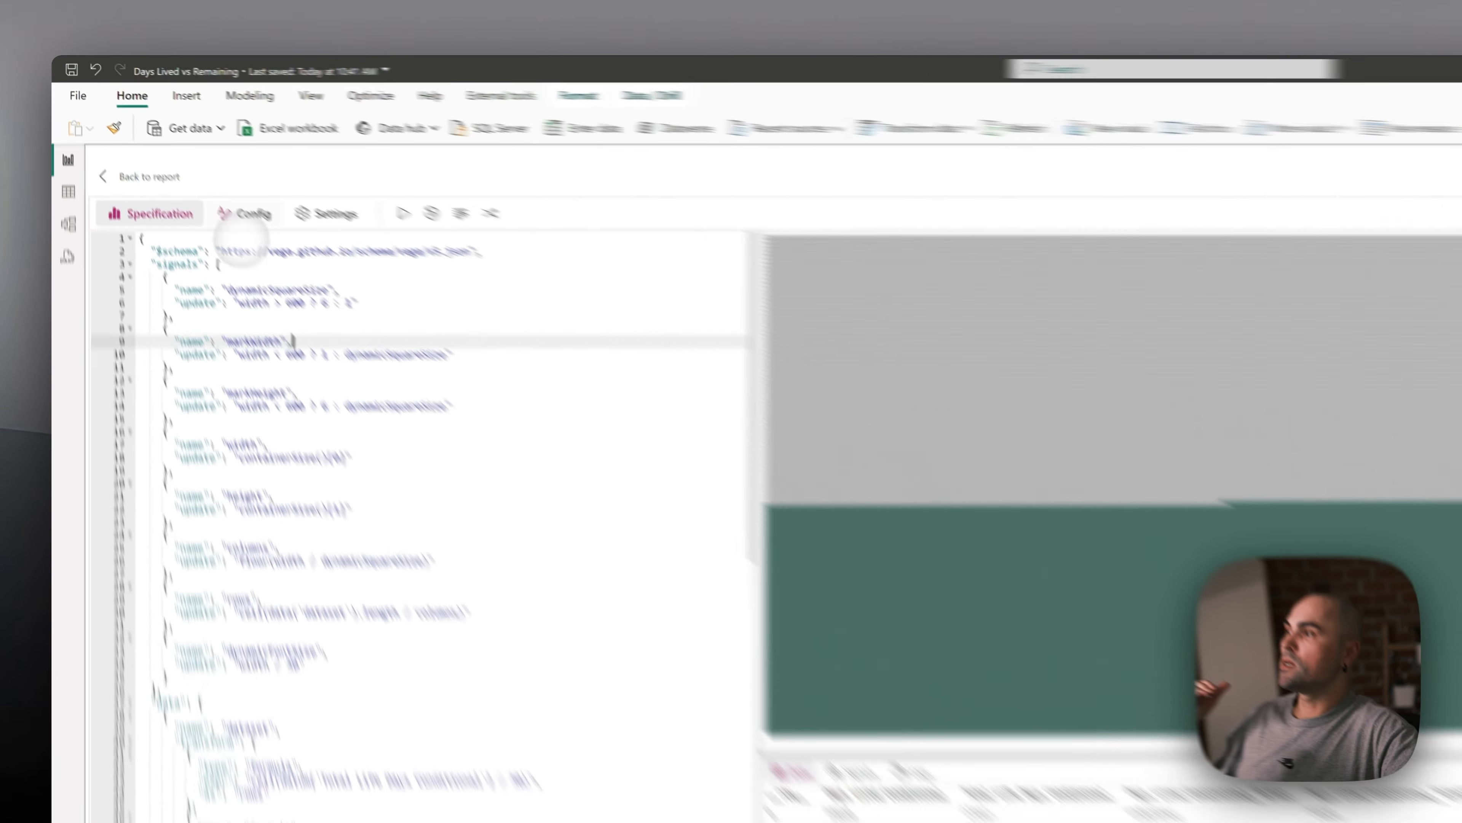
Examine the grid visual's config code, including the view, line, point and text style settings.
click(179, 163)
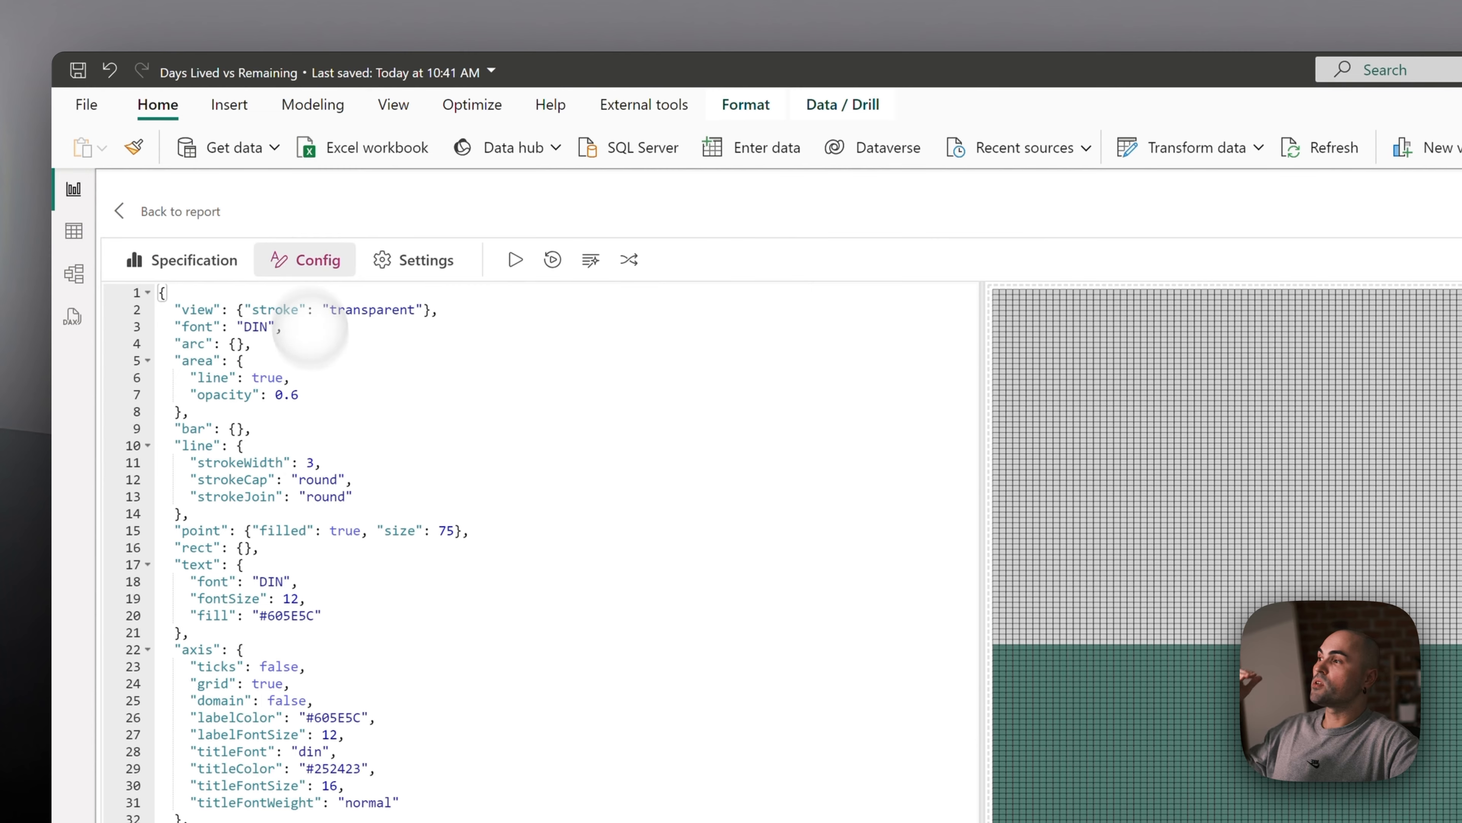
click(330, 423)
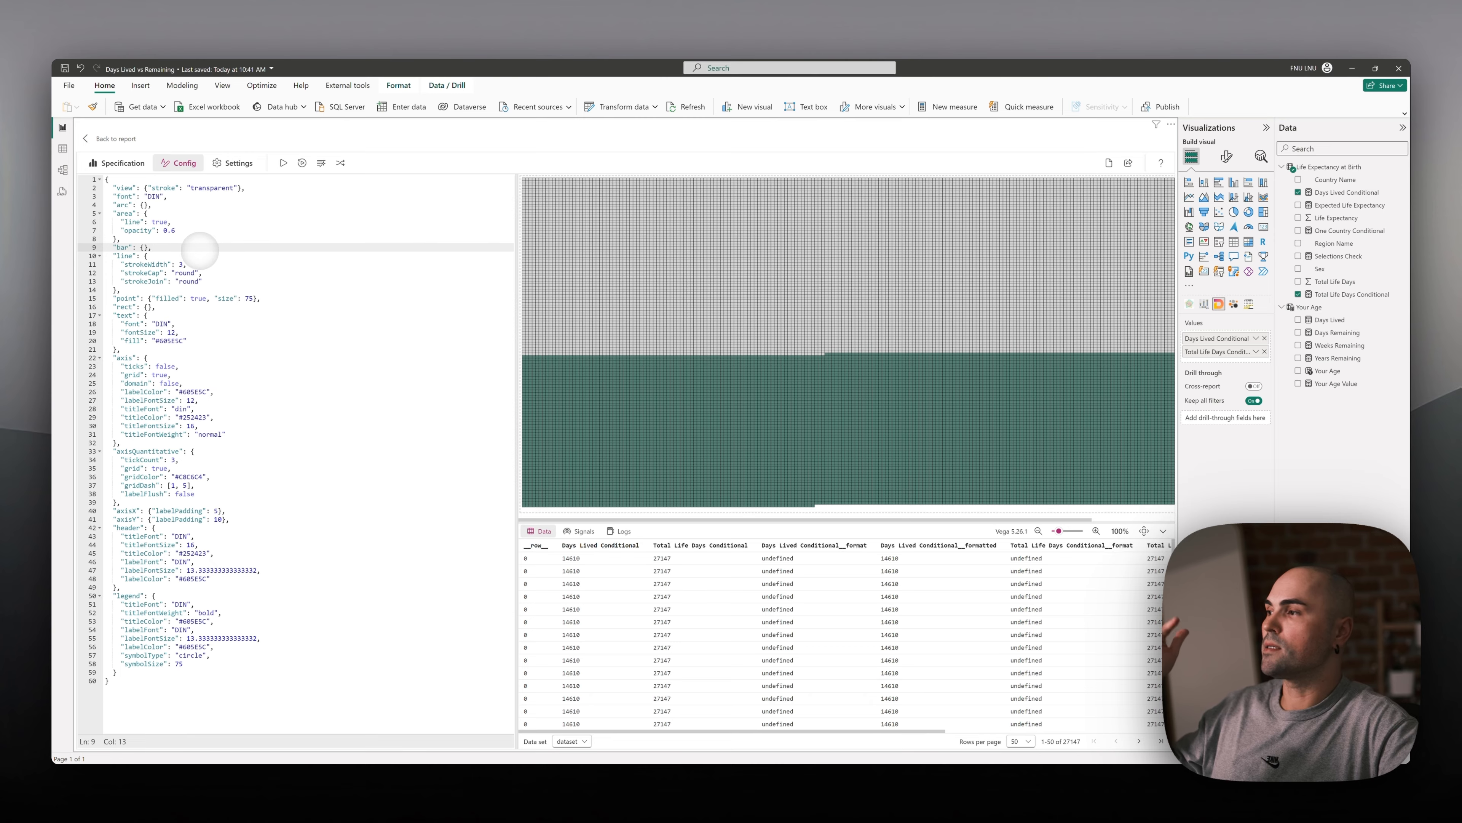
click(179, 341)
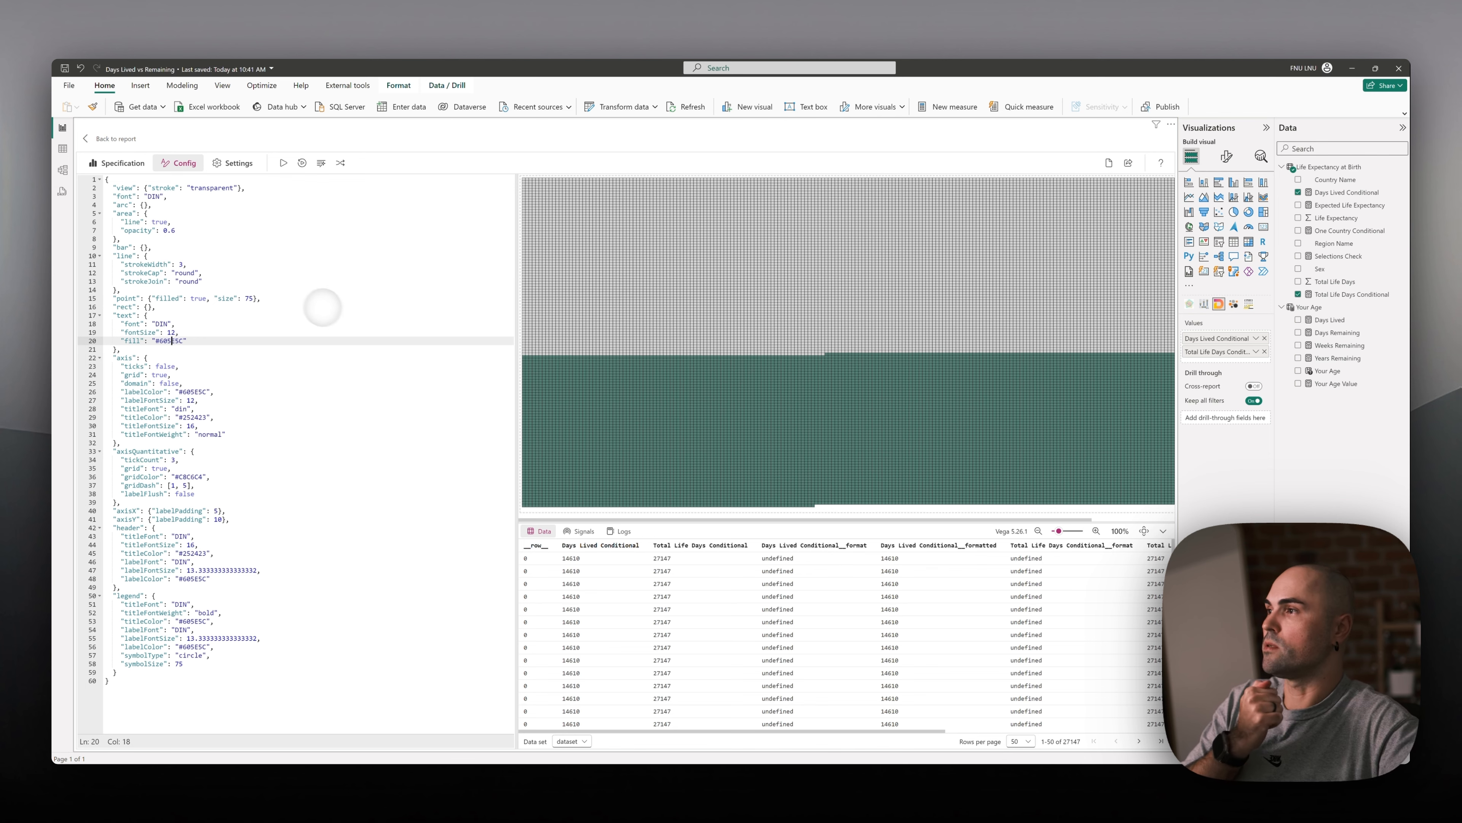
click(323, 298)
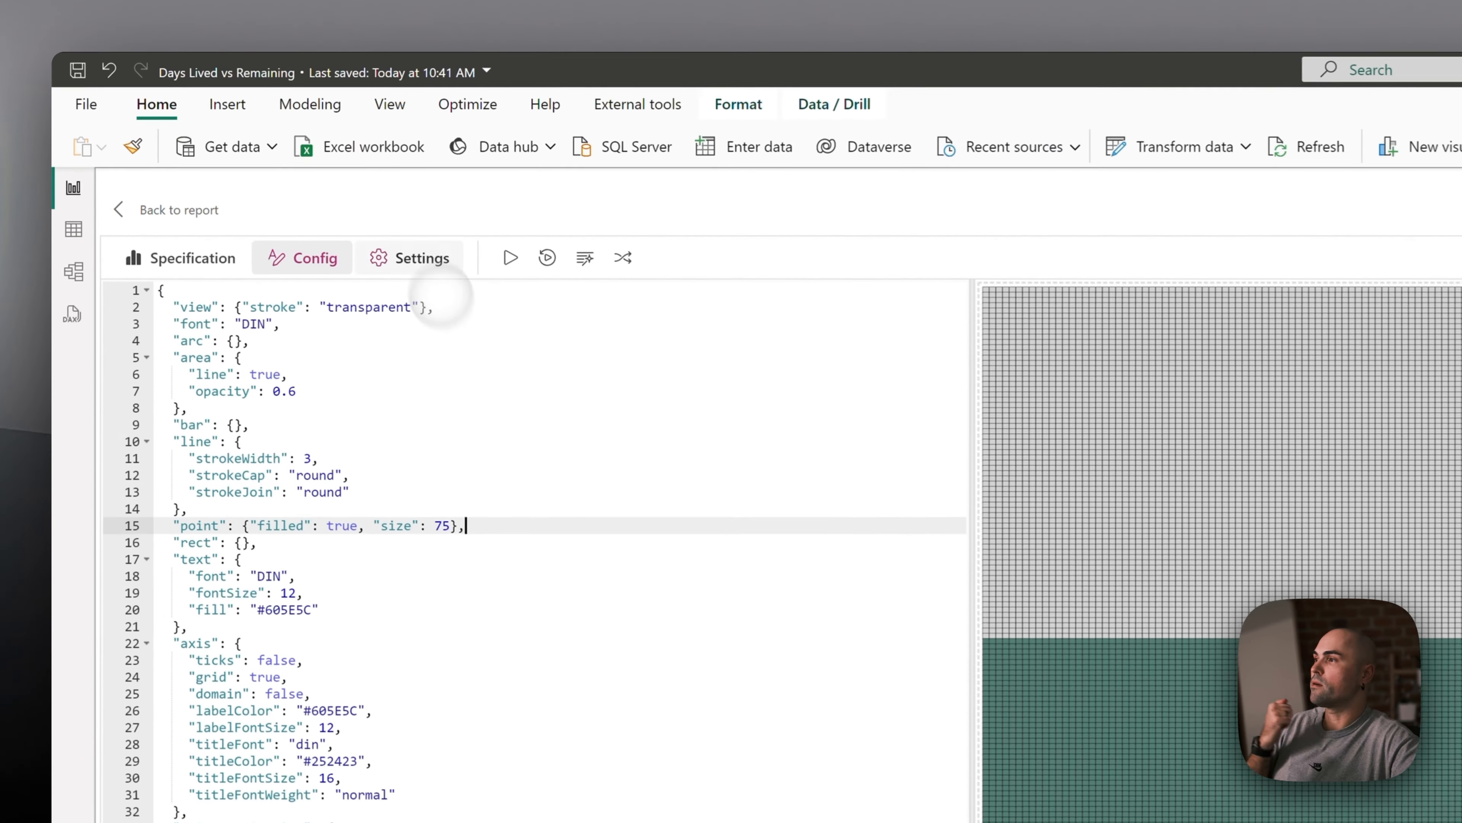
View the grid visual's provider and rendering settings, and check its specification field mapping without applying a new mapping.
click(429, 260)
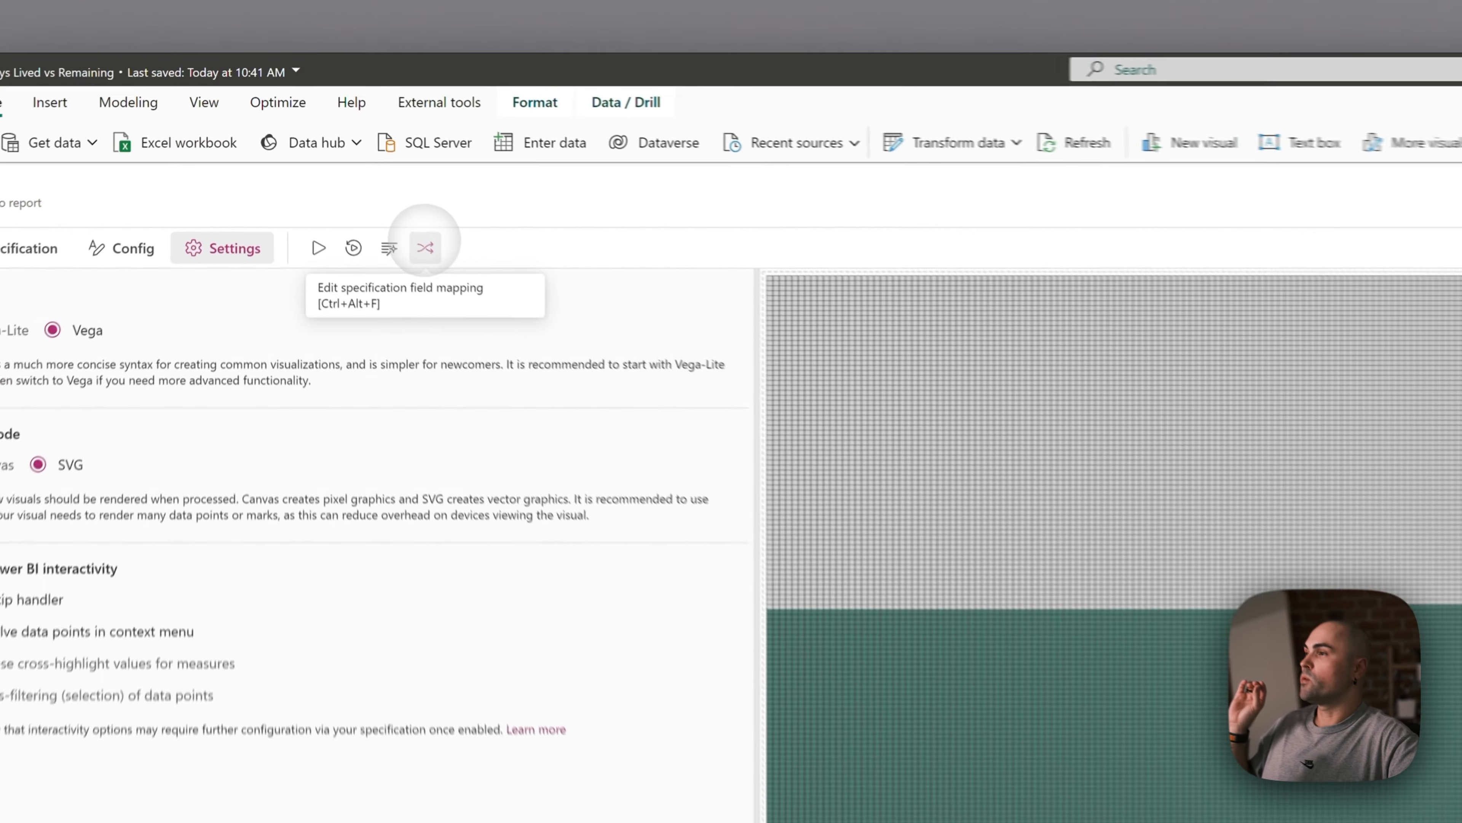
click(344, 166)
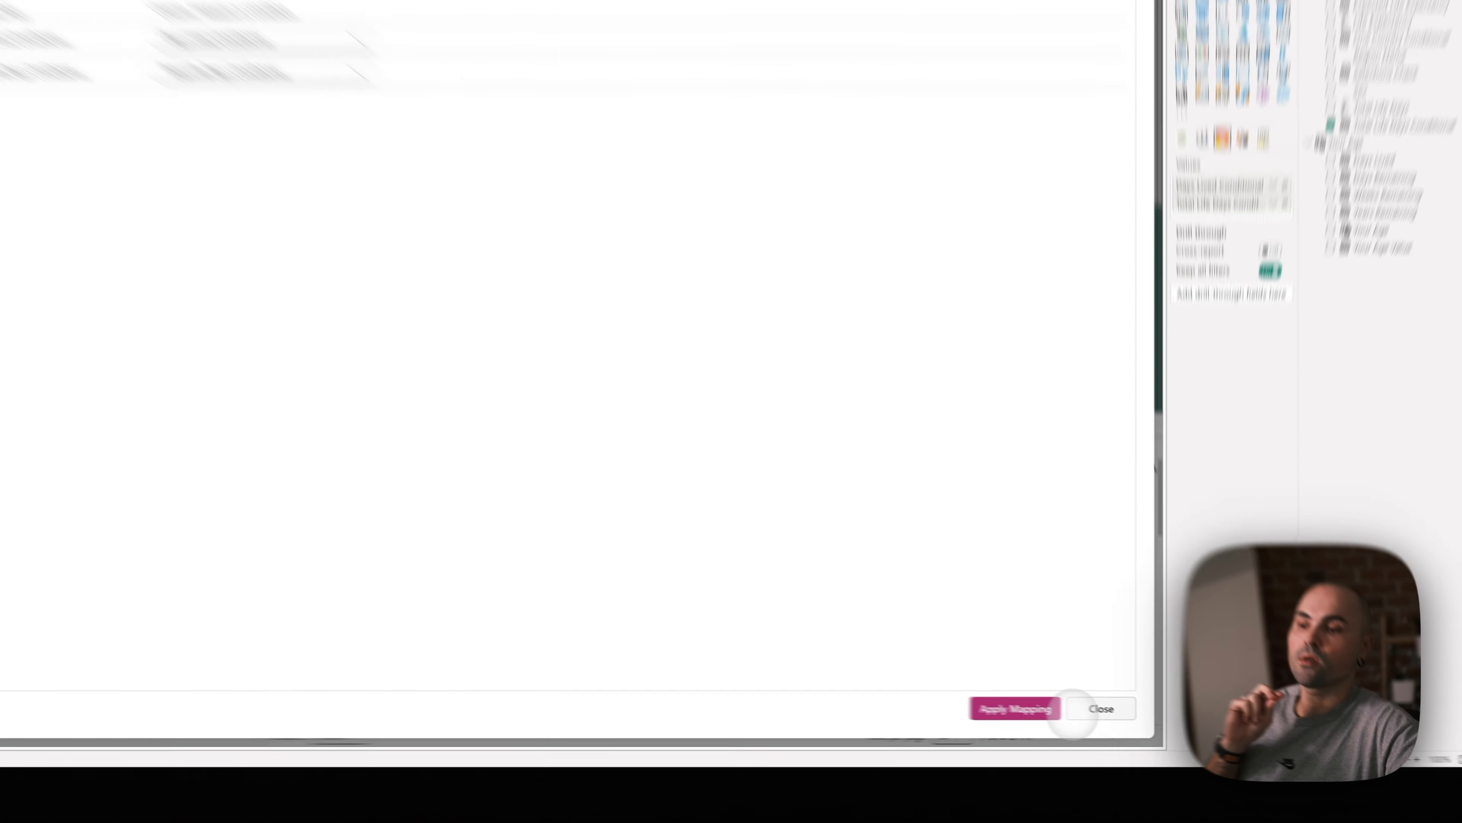
click(1120, 722)
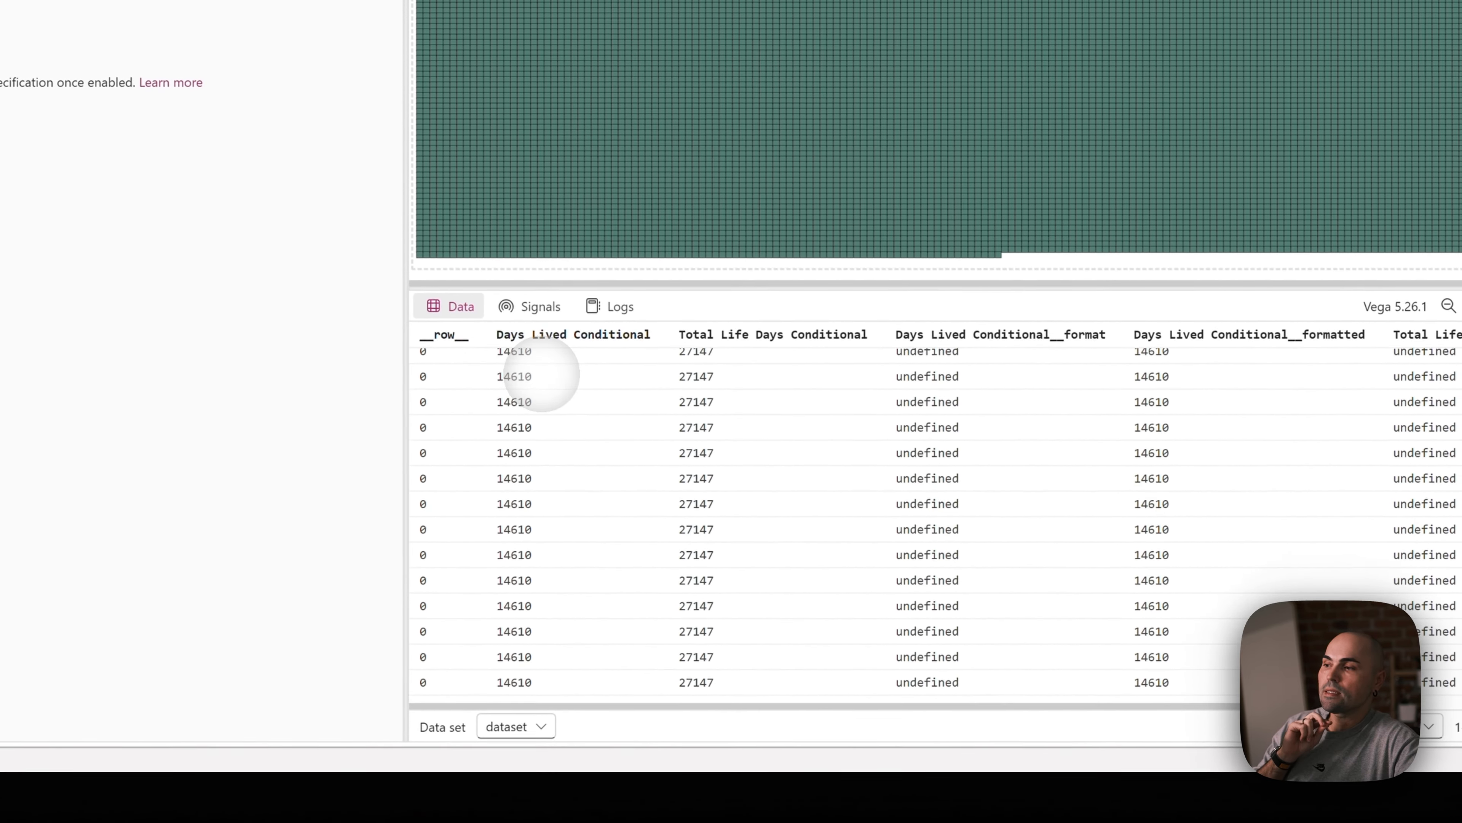
Look through the dataset rows generated for the grid visual and list its signal values.
scroll(649, 399, down, 5)
scroll(921, 542, down, 3)
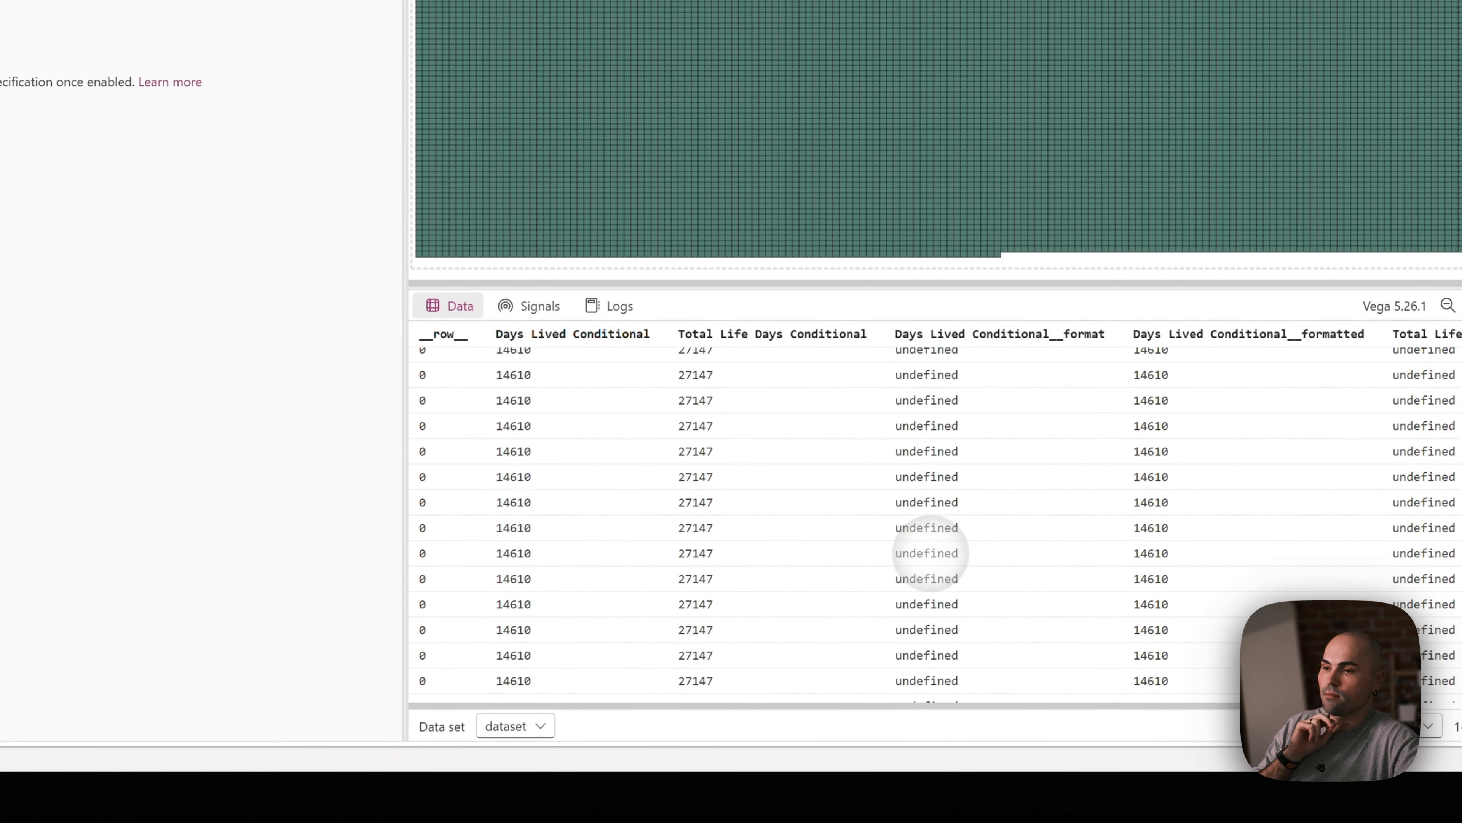
scroll(956, 518, down, 2)
scroll(968, 505, down, 5)
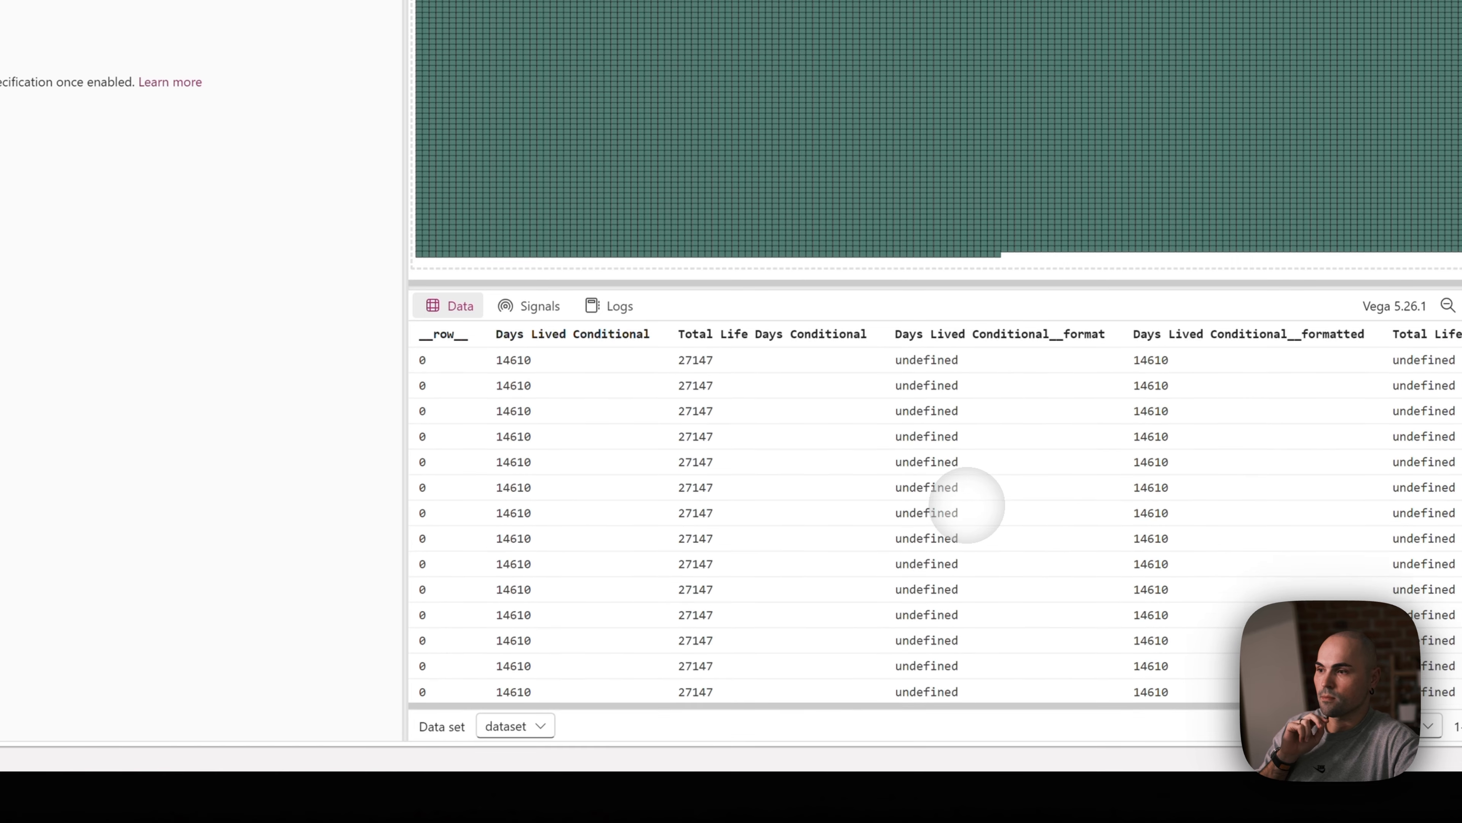
scroll(967, 505, down, 5)
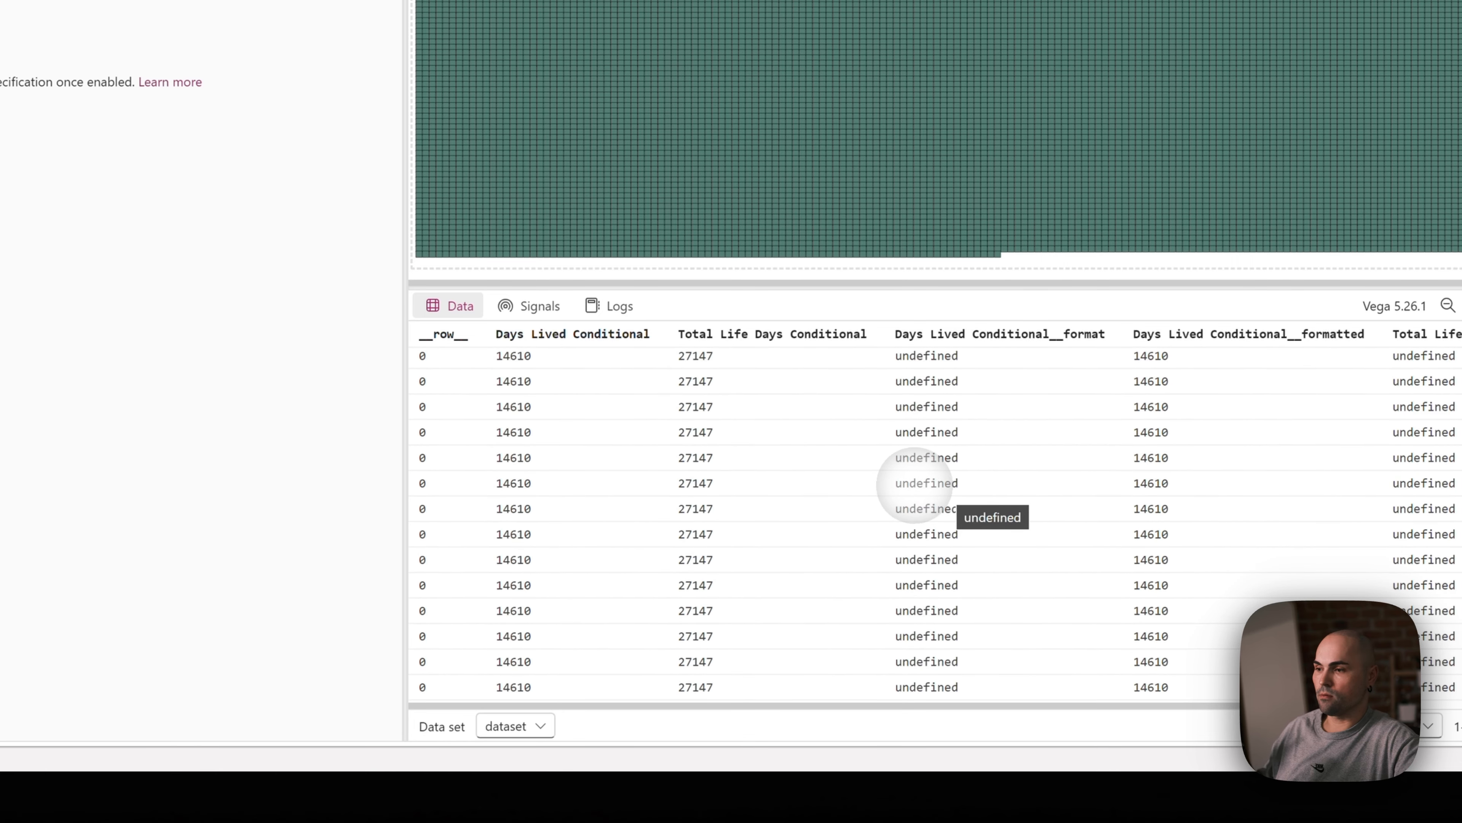
scroll(912, 484, down, 3)
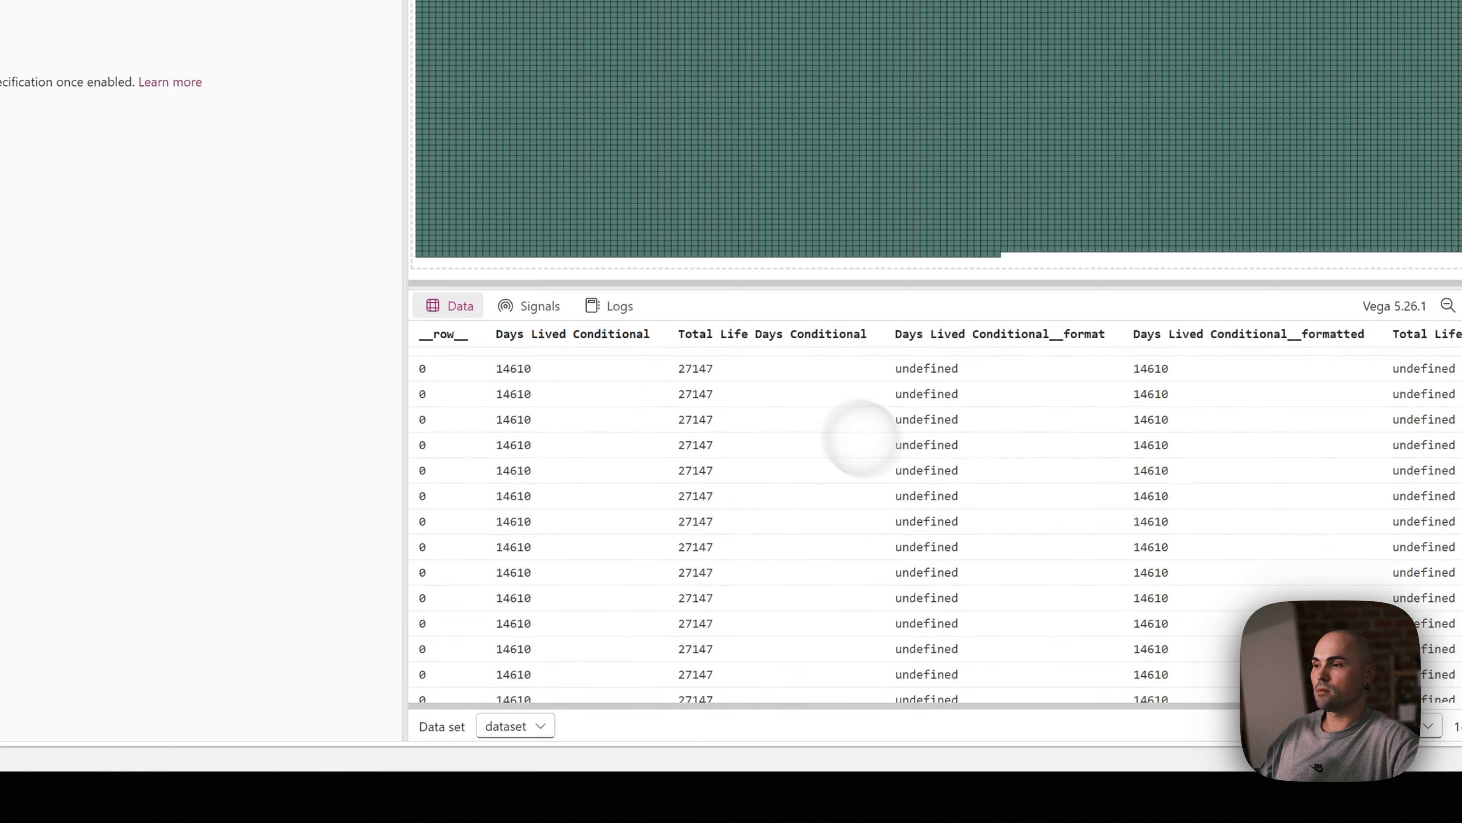
click(524, 305)
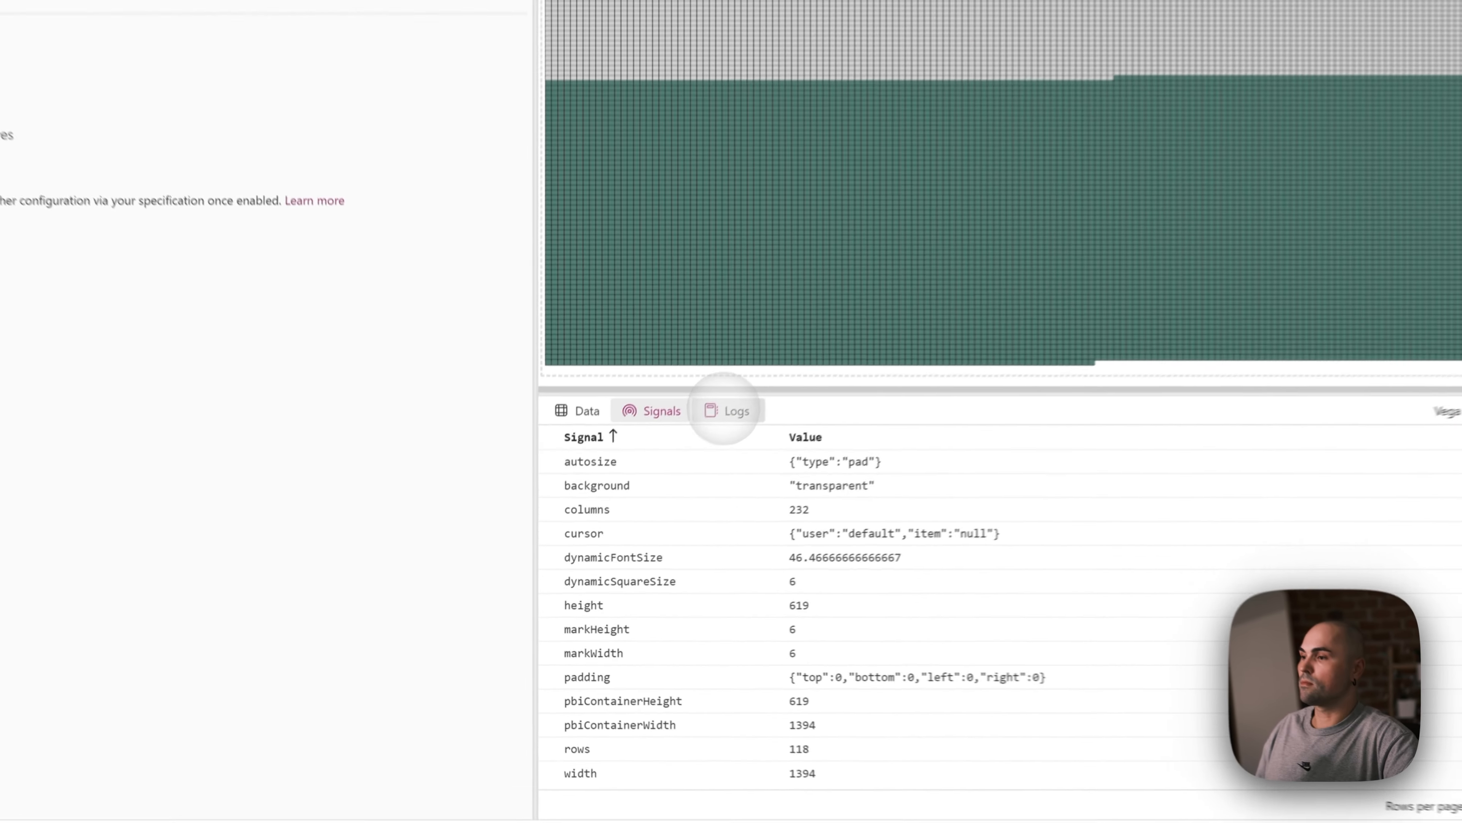
Check the grid visual's log messages and return to the report page.
click(725, 410)
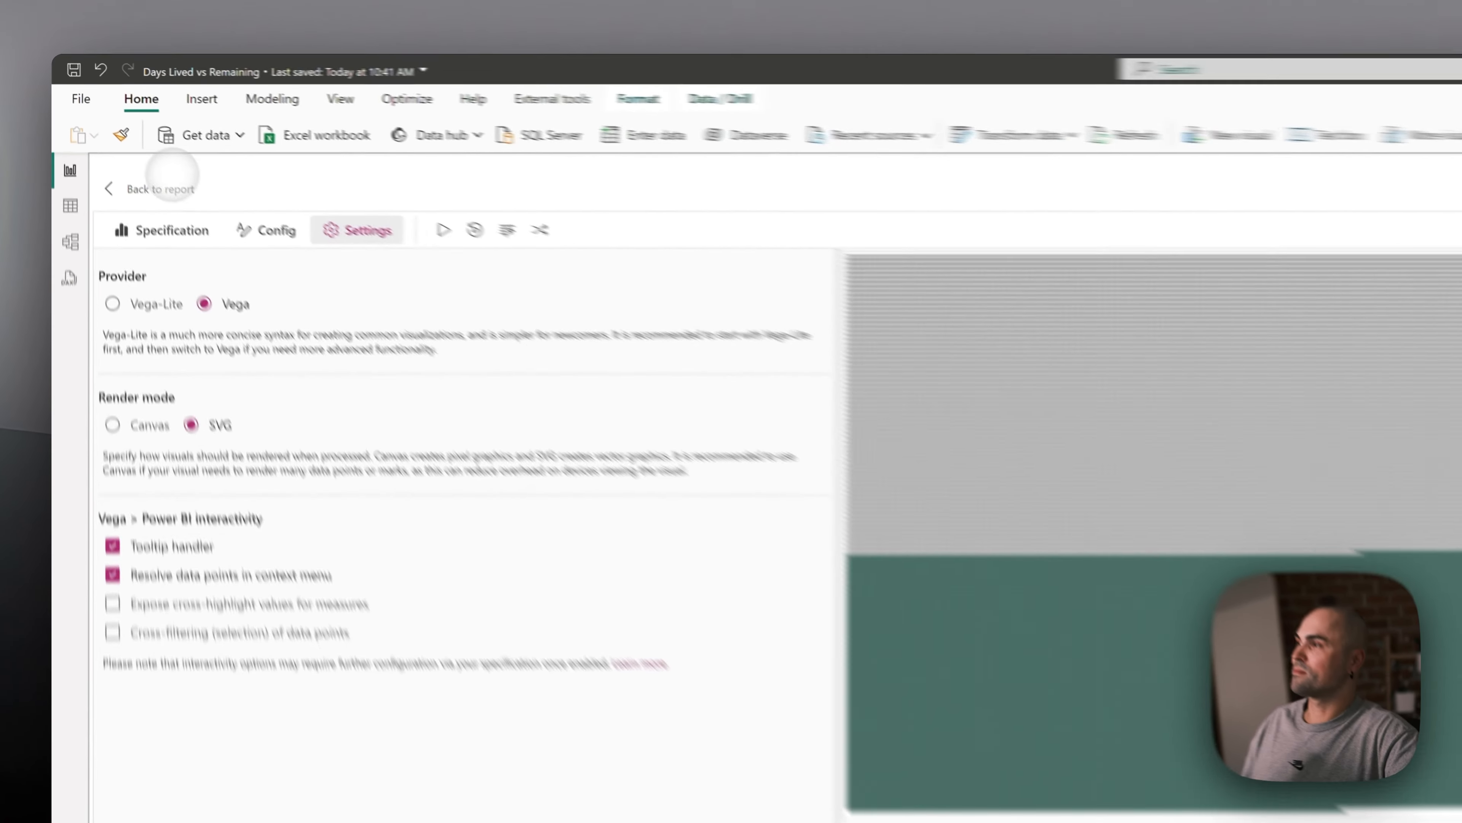
click(119, 137)
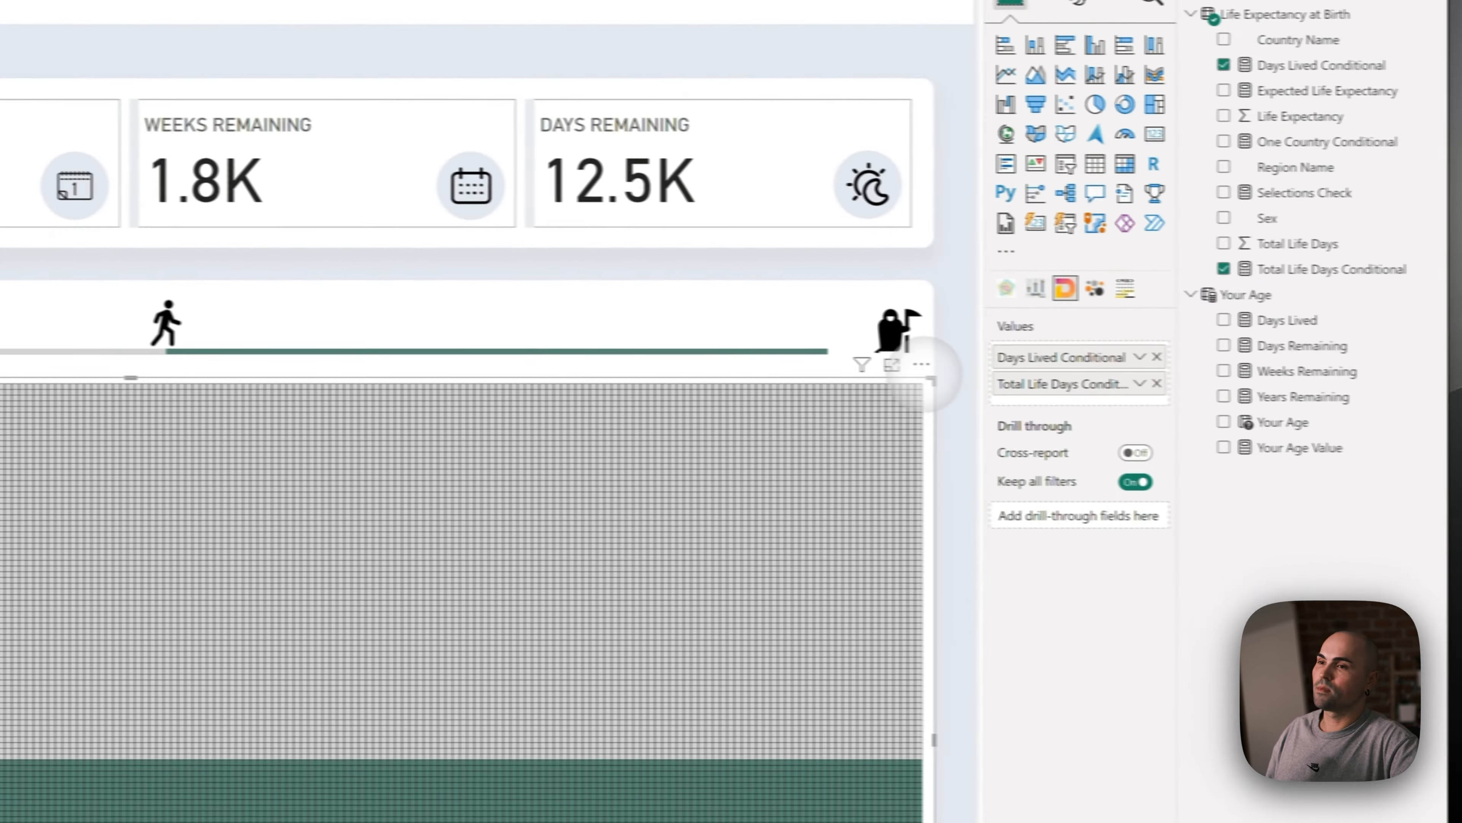
Reopen the grid visual's Vega specification for editing and examine the width conditions in the dynamicSquareSize, markWidth and markHeight signals.
click(887, 361)
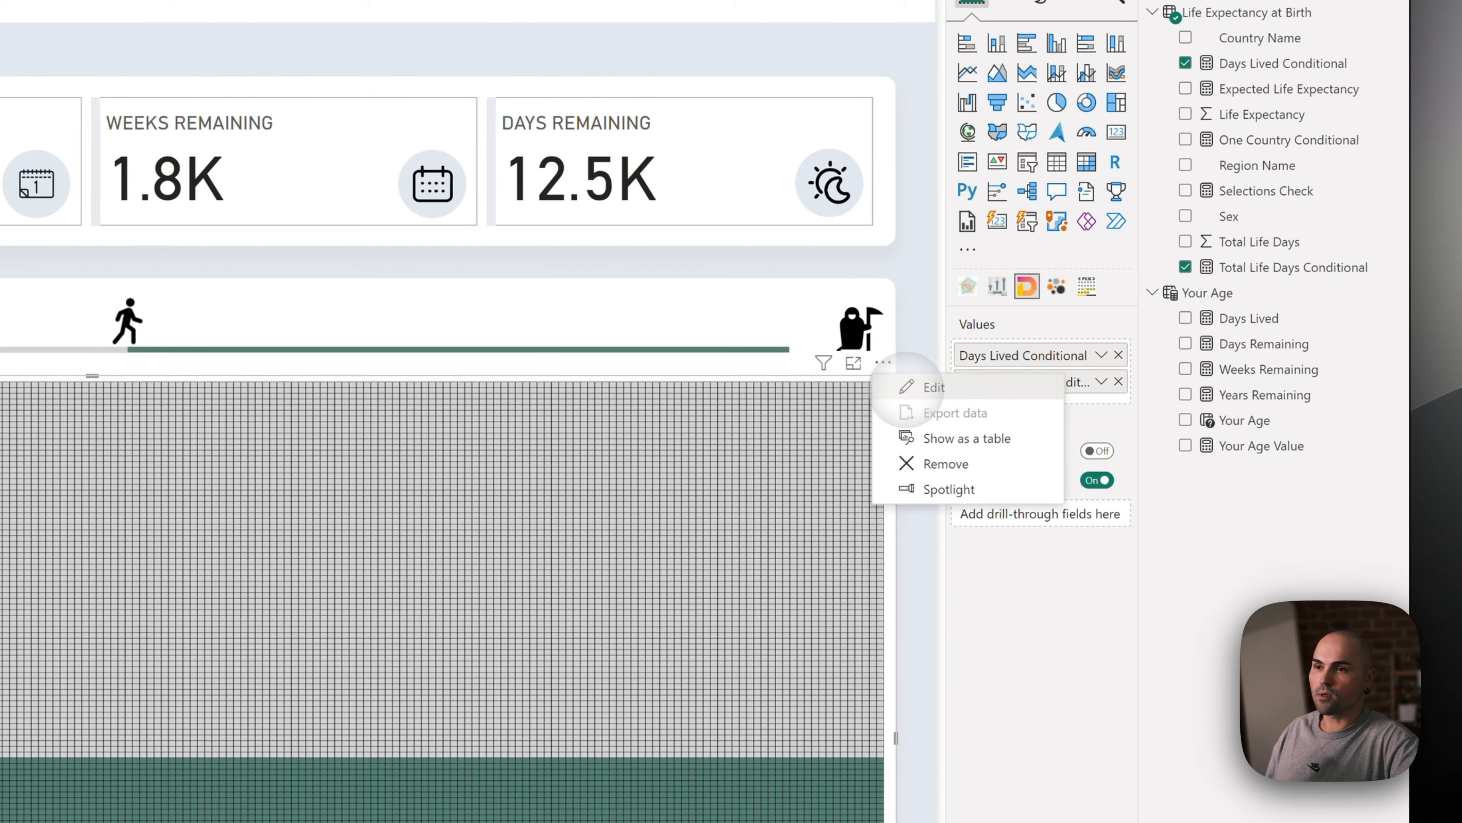
click(907, 387)
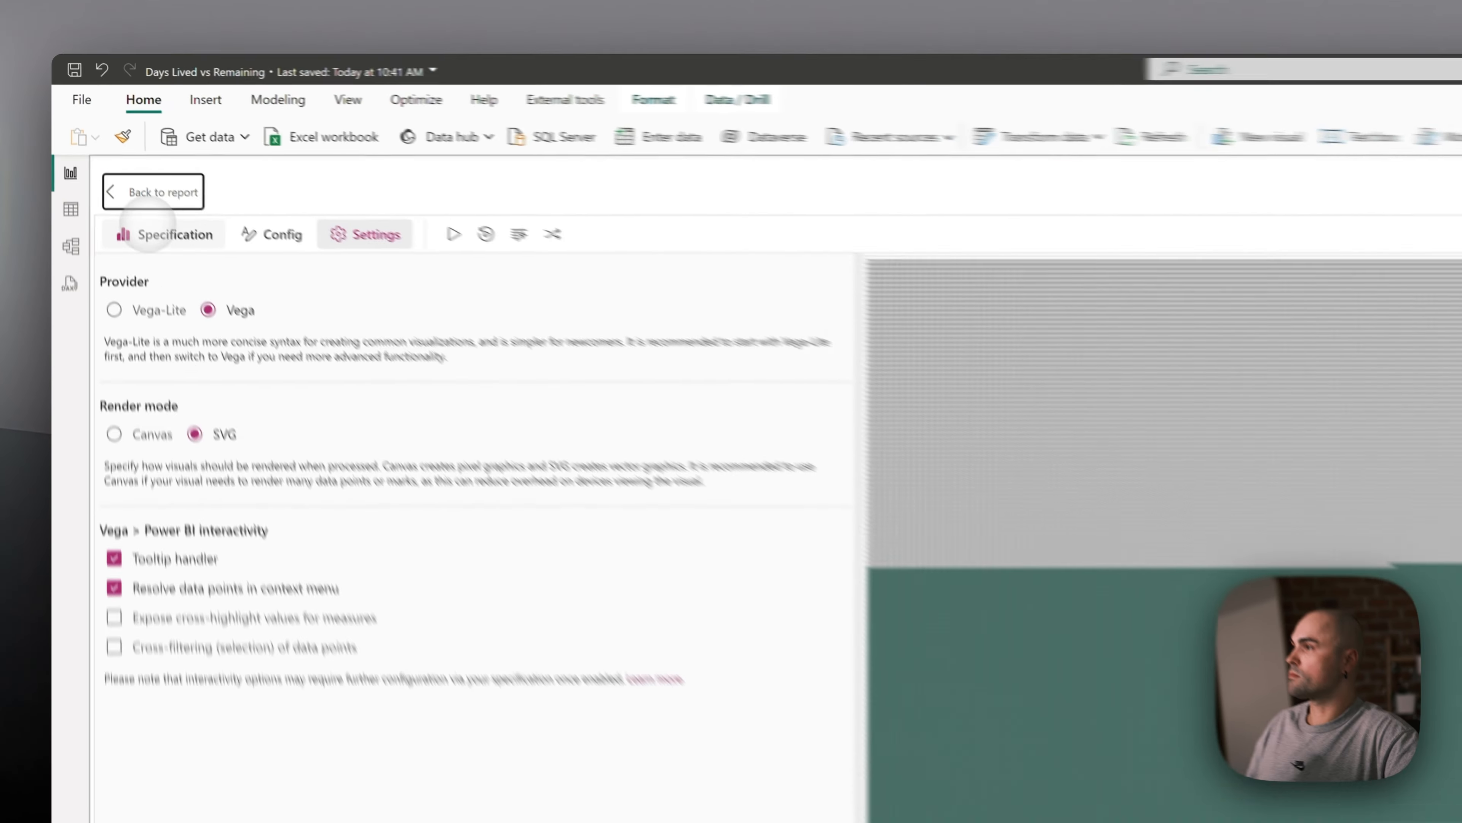
click(150, 231)
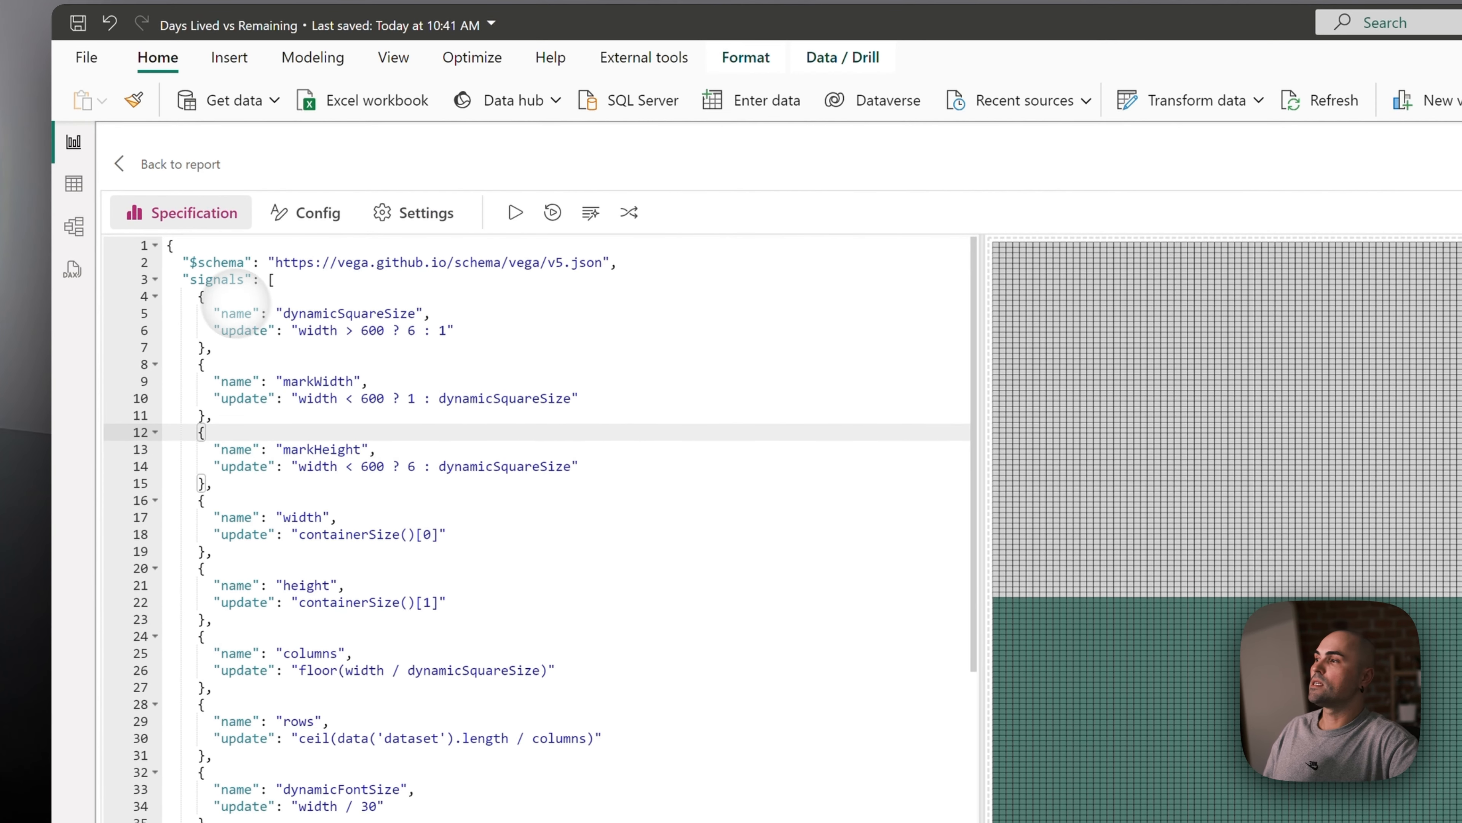
click(245, 298)
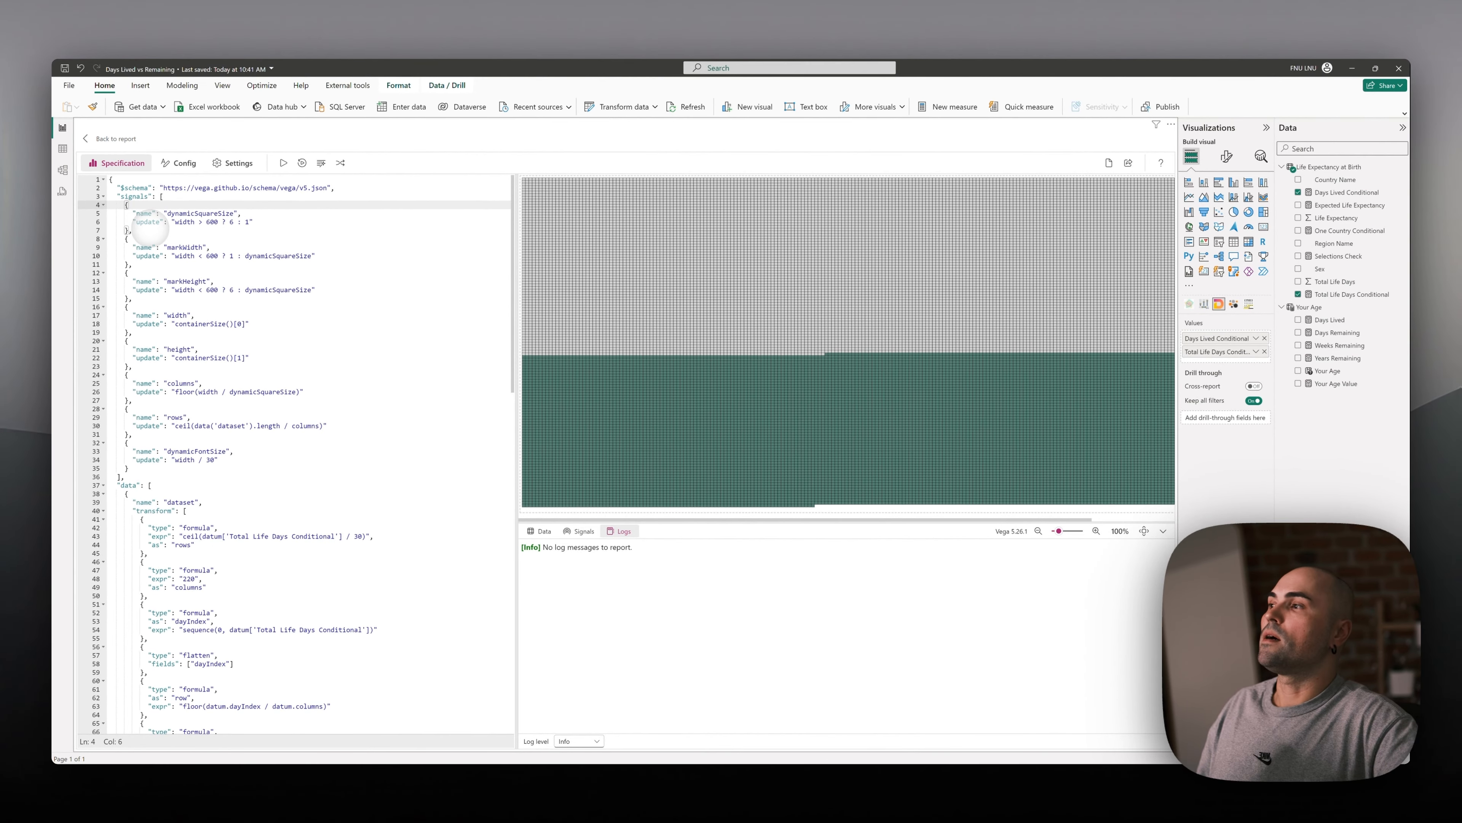
click(218, 213)
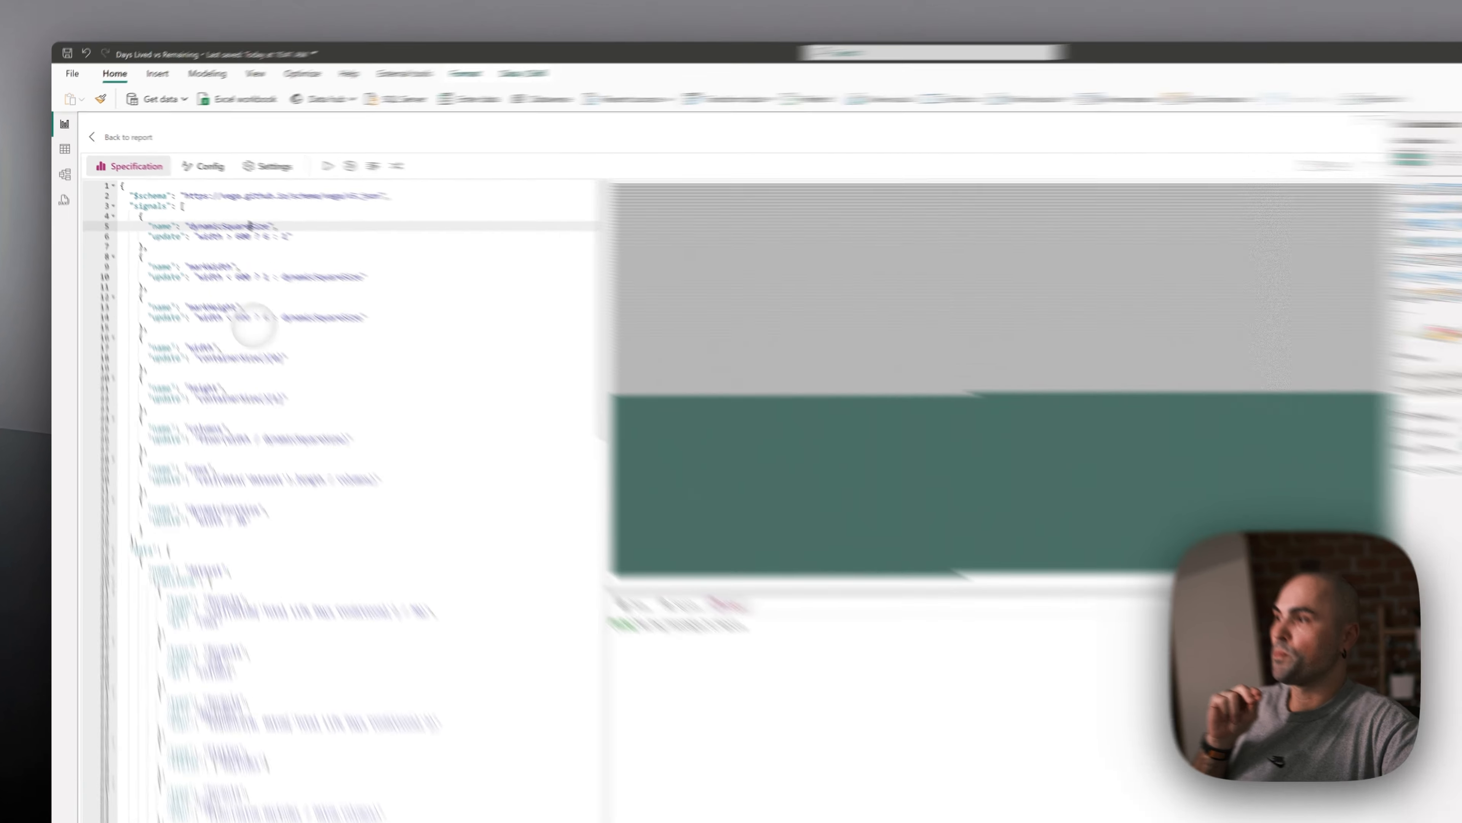
click(223, 290)
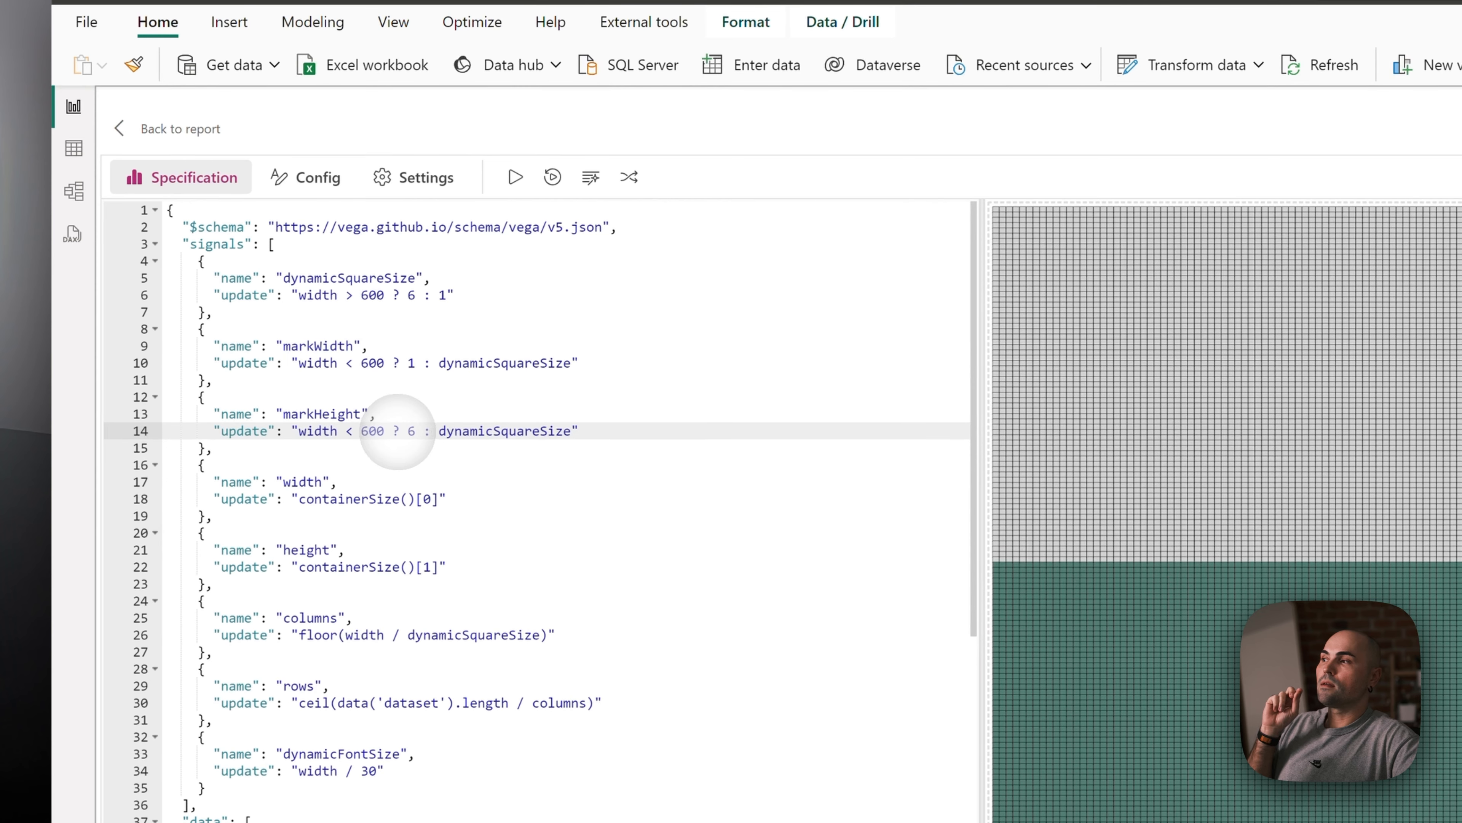
click(399, 430)
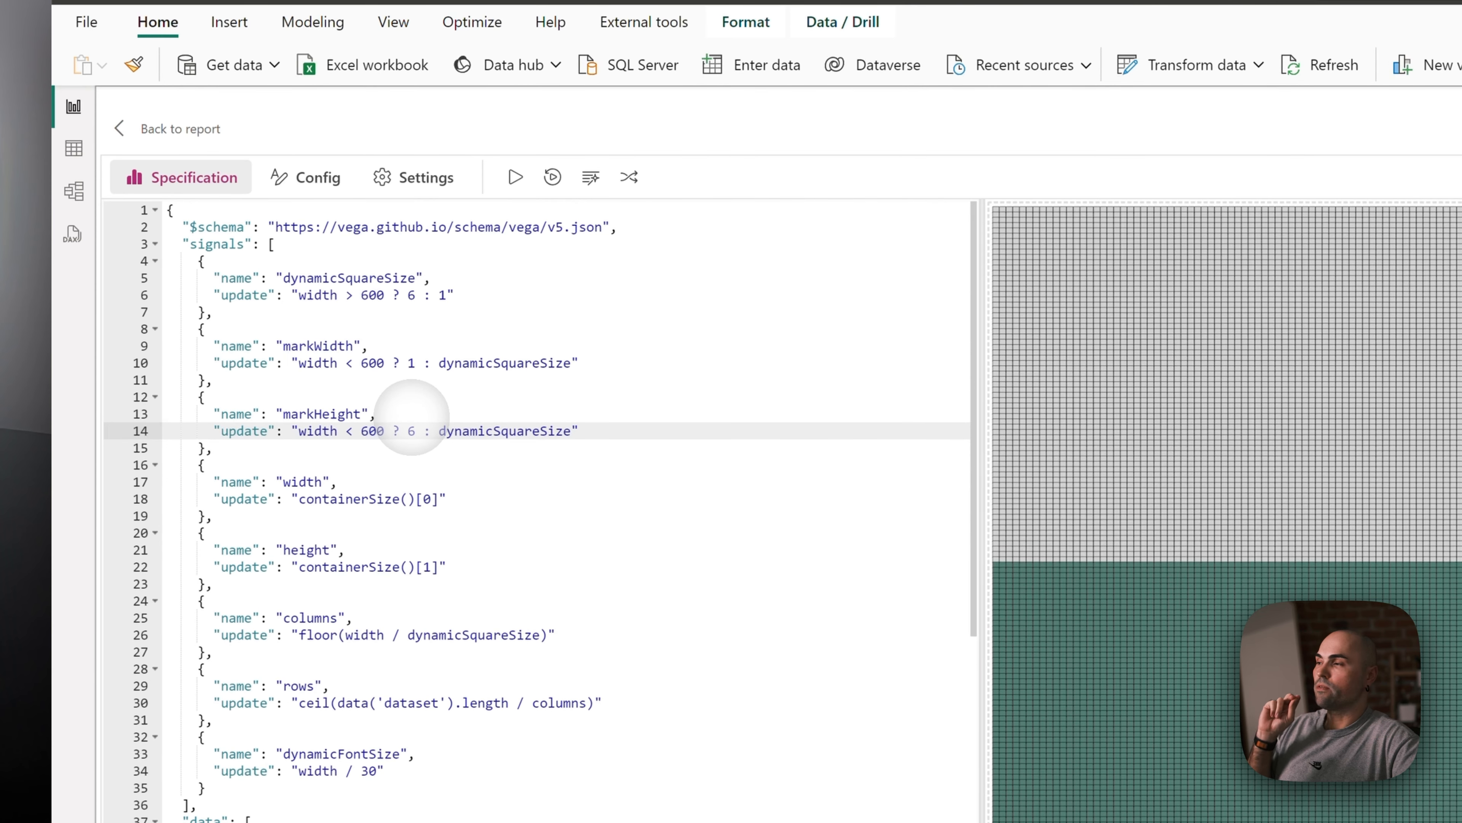
click(415, 363)
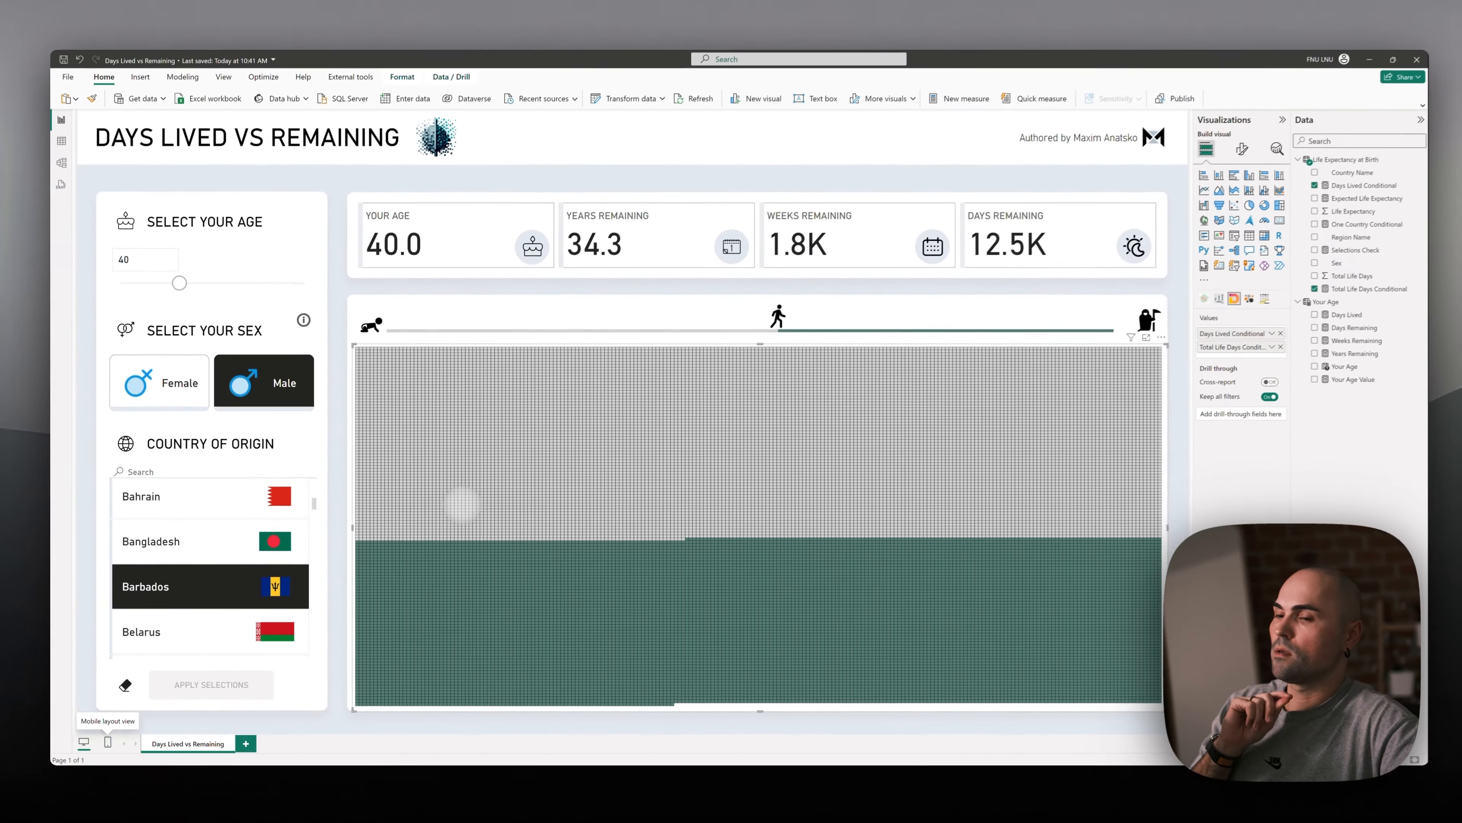
Show the report in mobile layout with the page visuals list collapsed, and look through the phone page down to the grid visual.
click(461, 504)
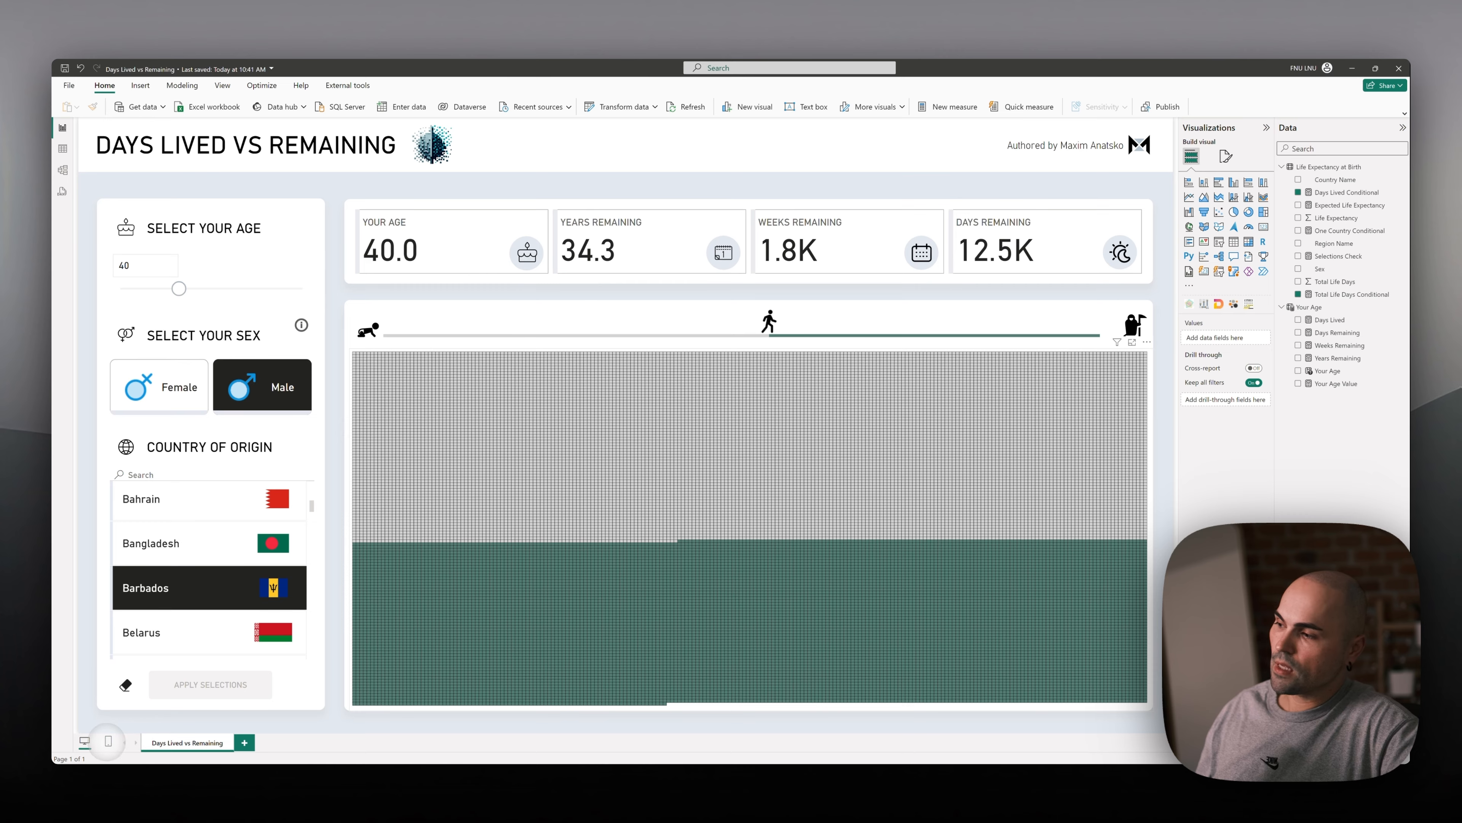
click(108, 741)
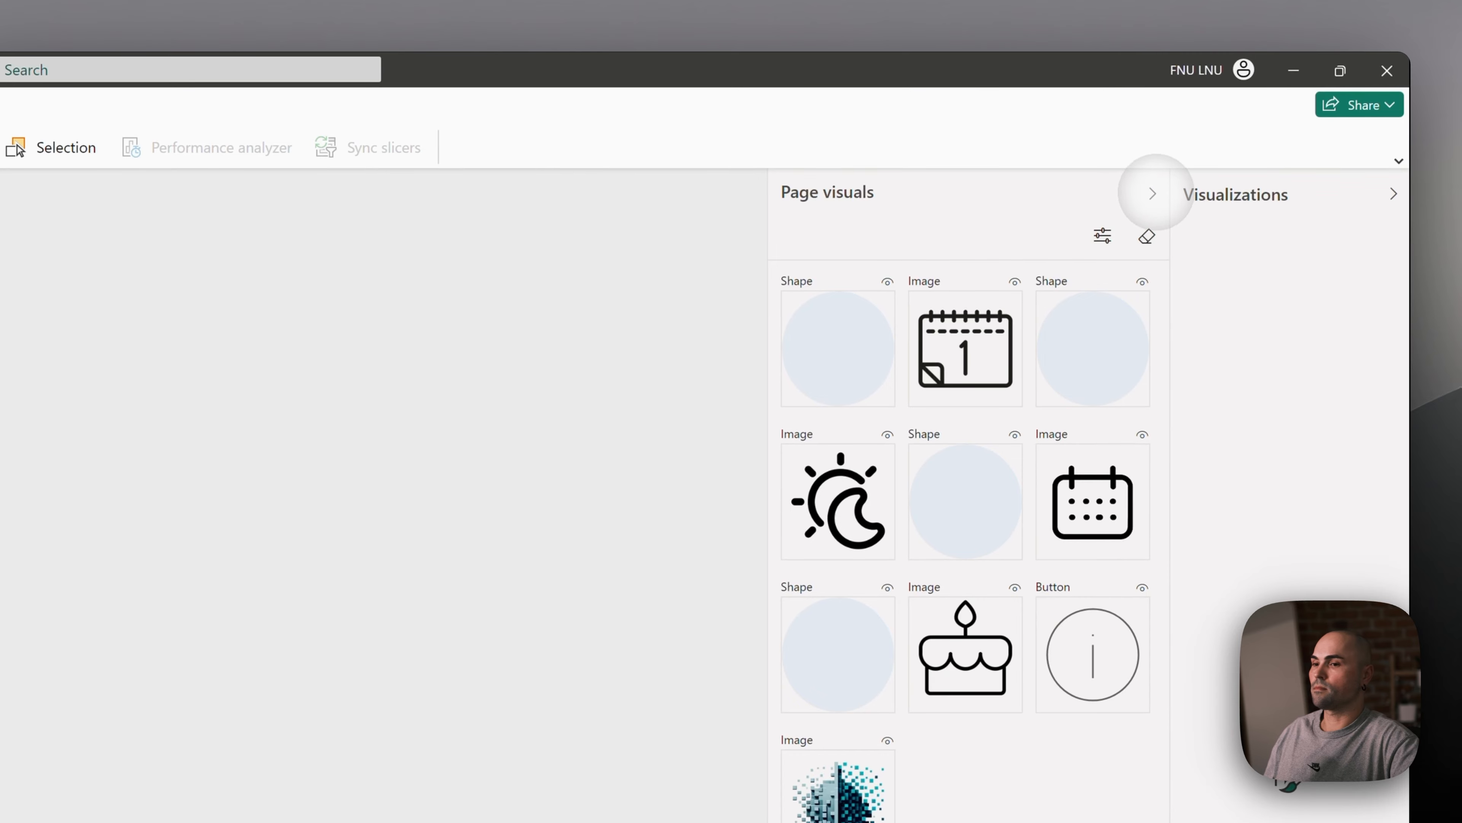
click(1151, 194)
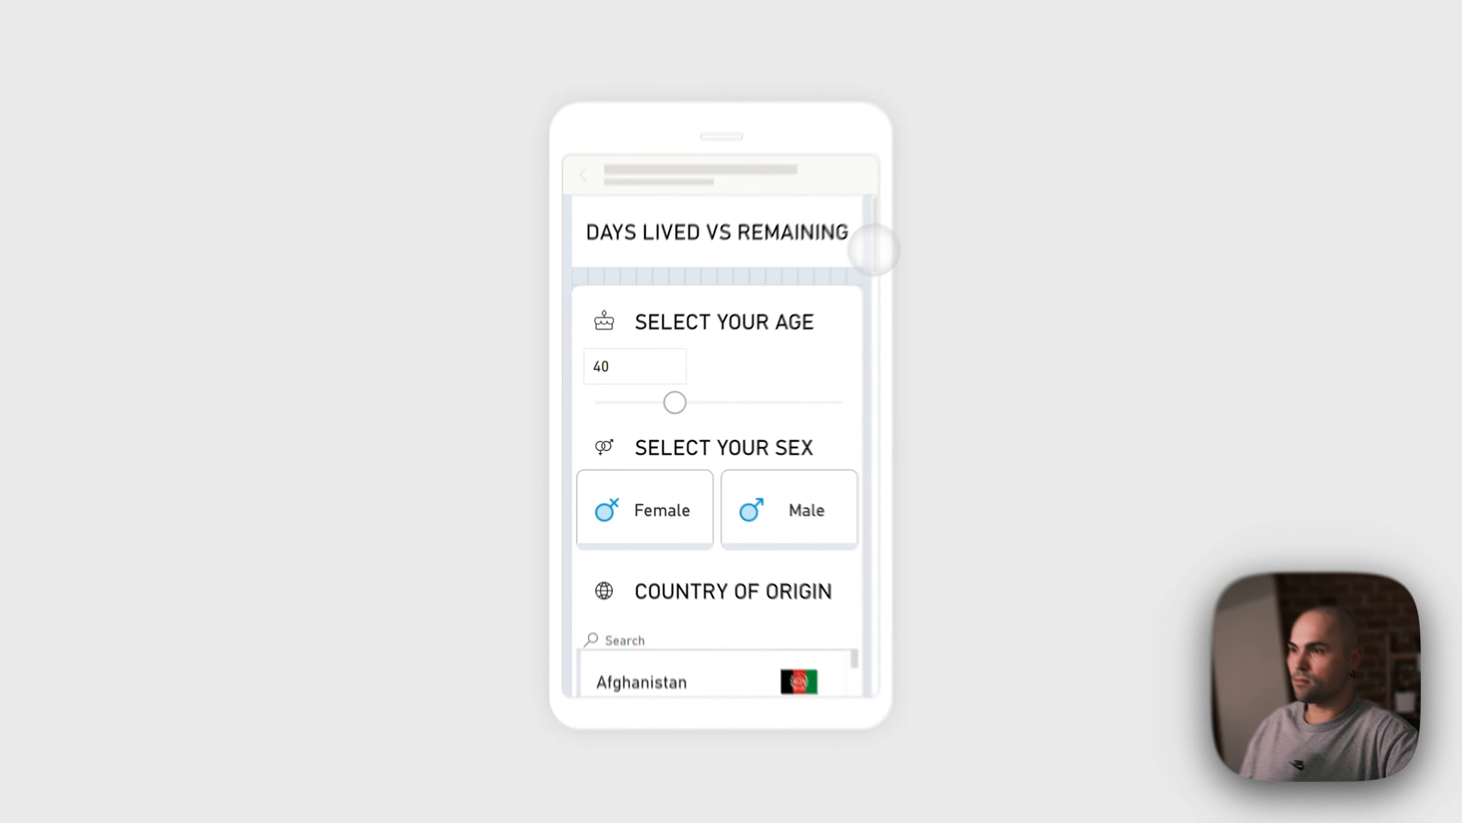
drag(773, 332, 775, 368)
drag(928, 284, 943, 442)
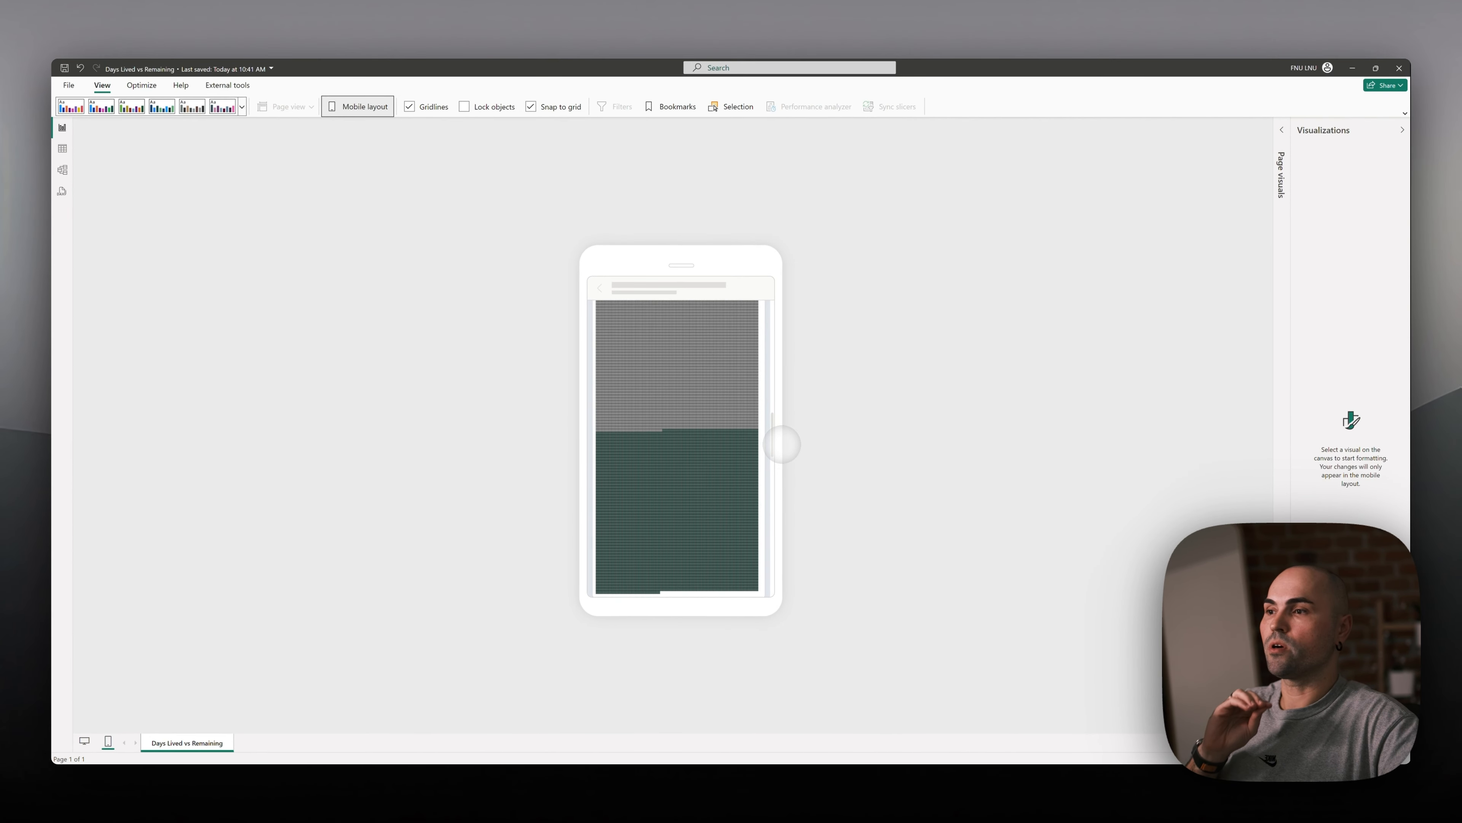
drag(781, 444, 786, 425)
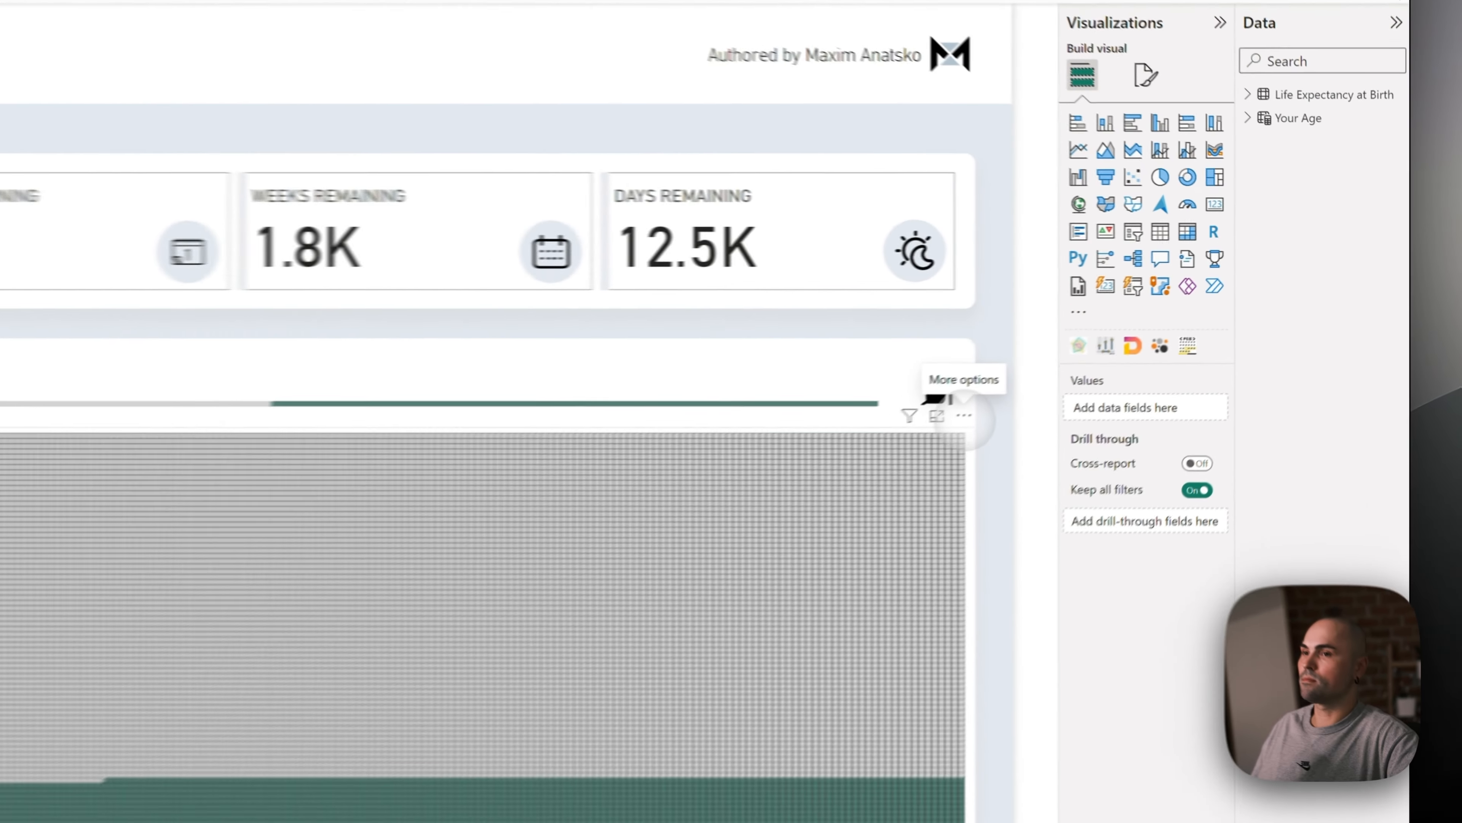
Return to the grid visual's specification from the desktop layout and trace where markWidth and markHeight use dynamicSquareSize.
click(1166, 342)
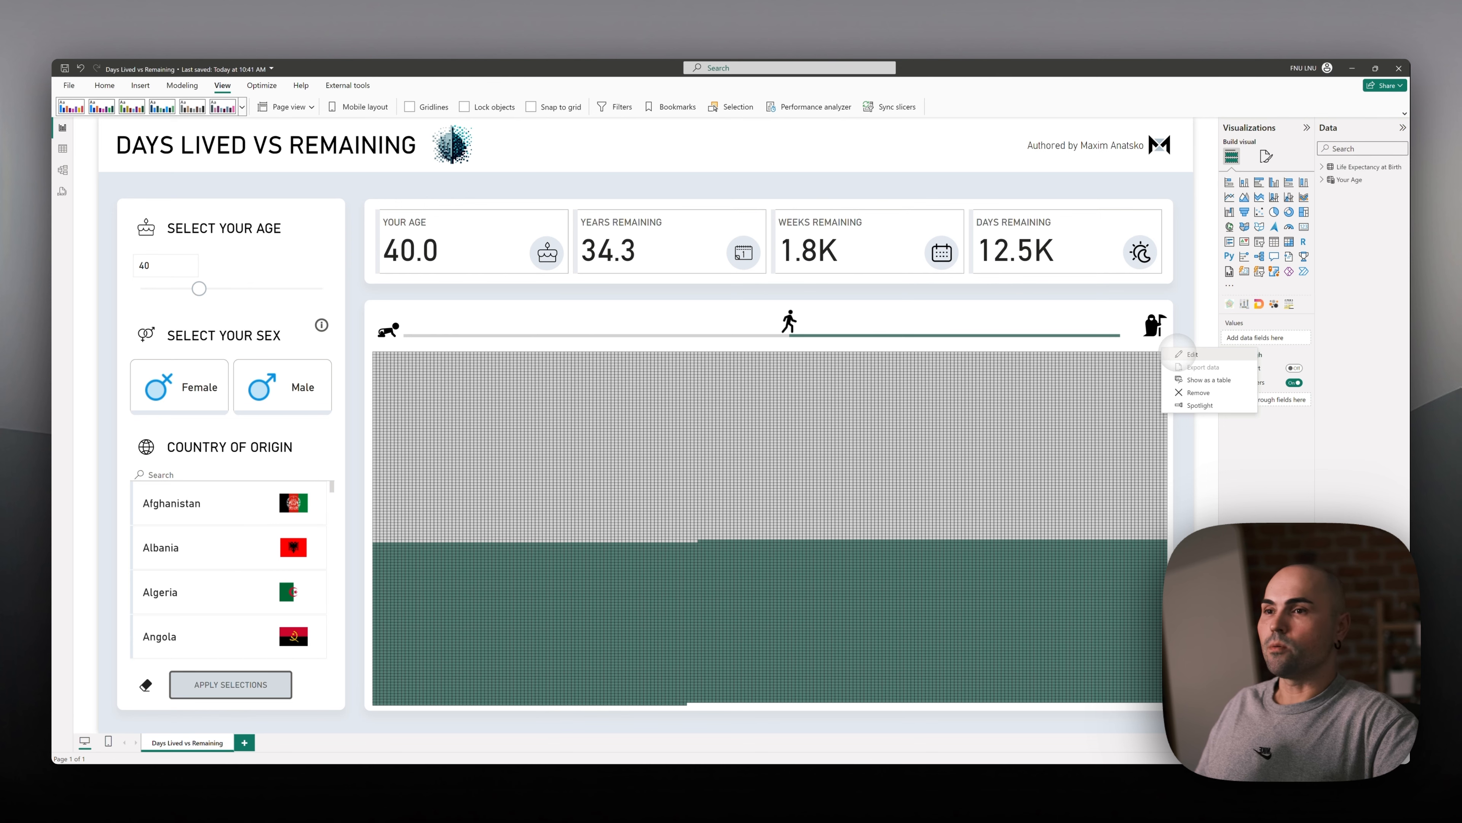
click(1186, 354)
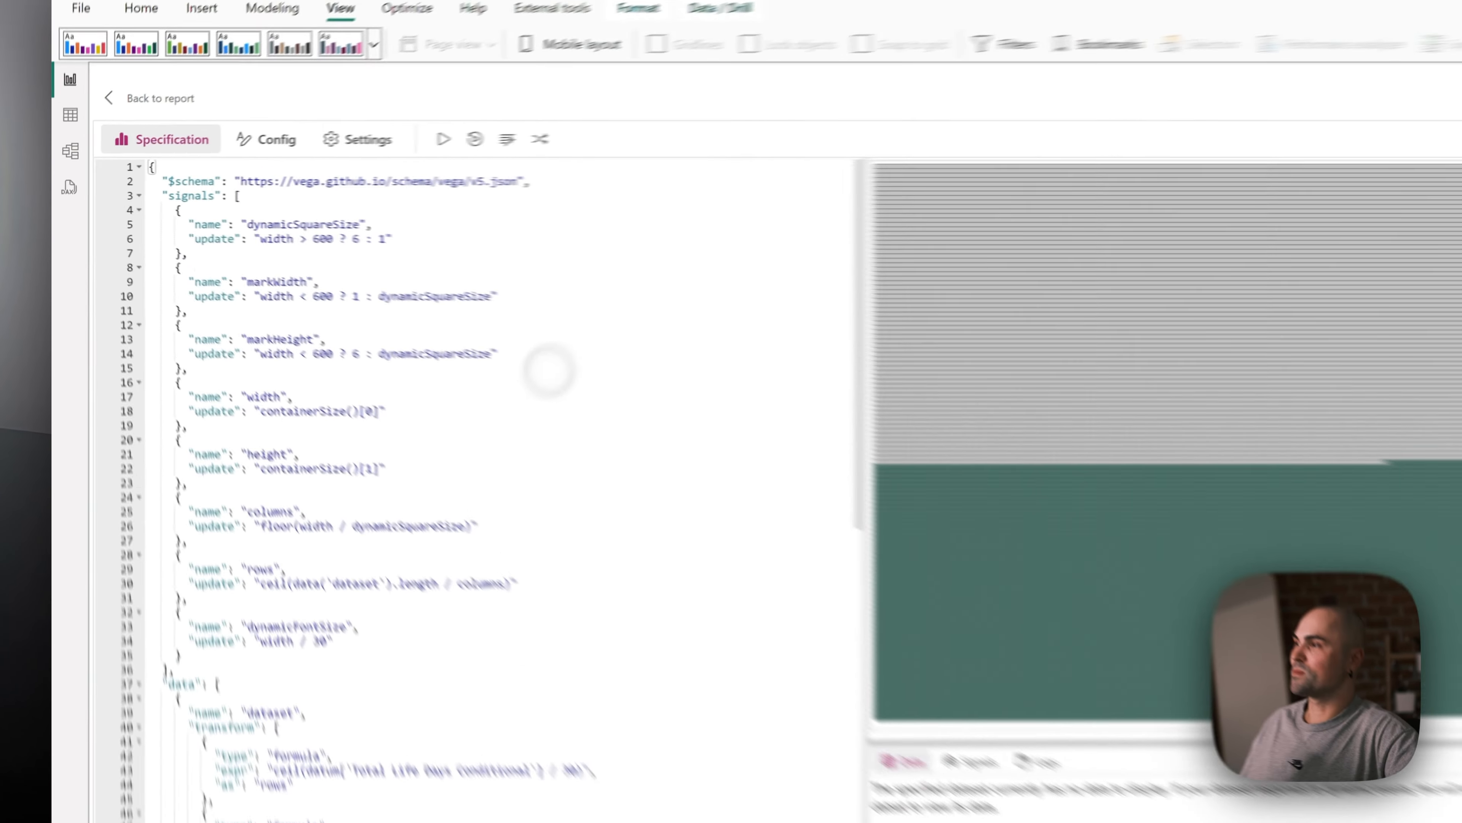
click(320, 331)
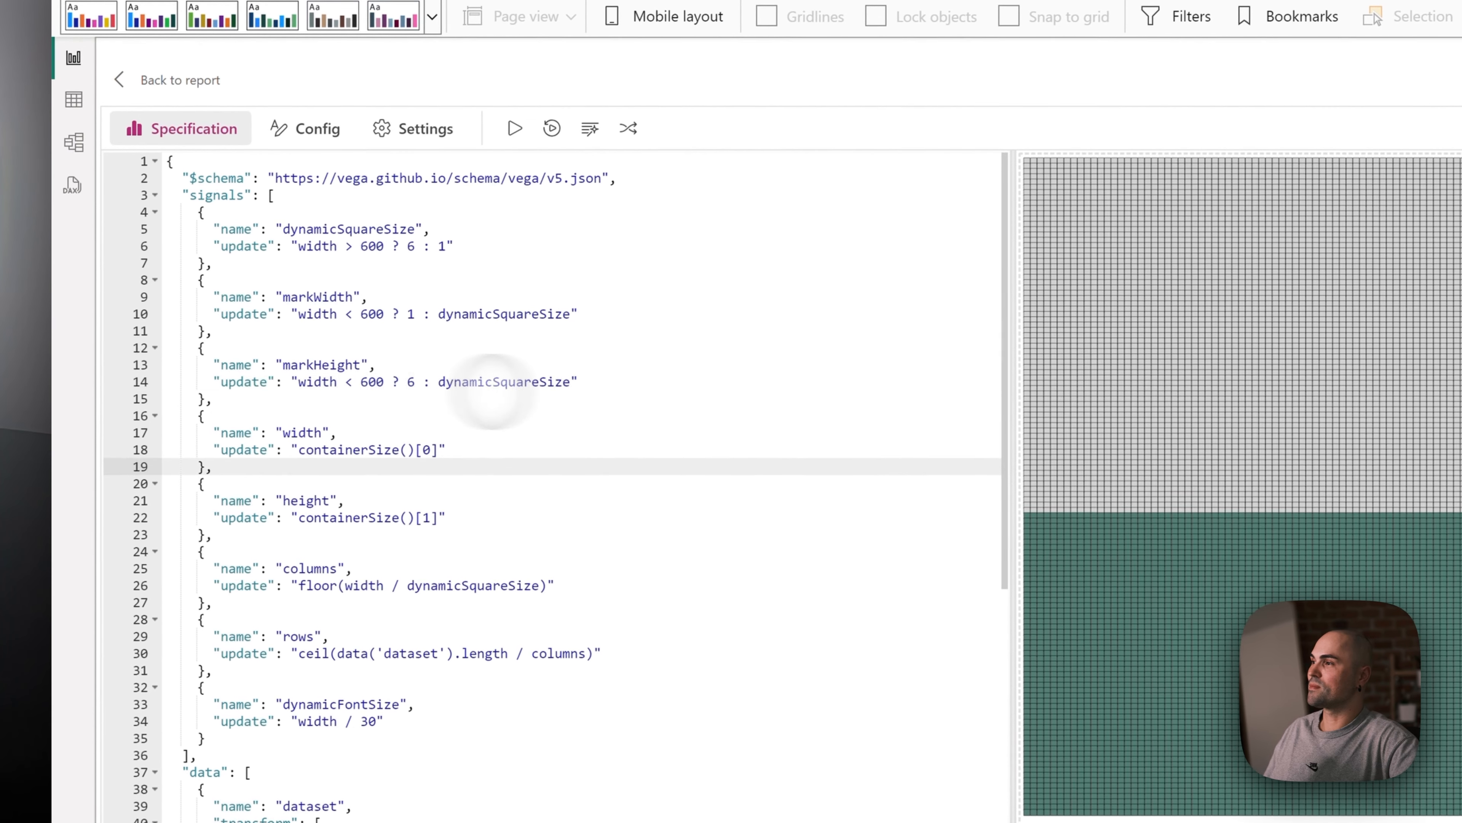
click(724, 381)
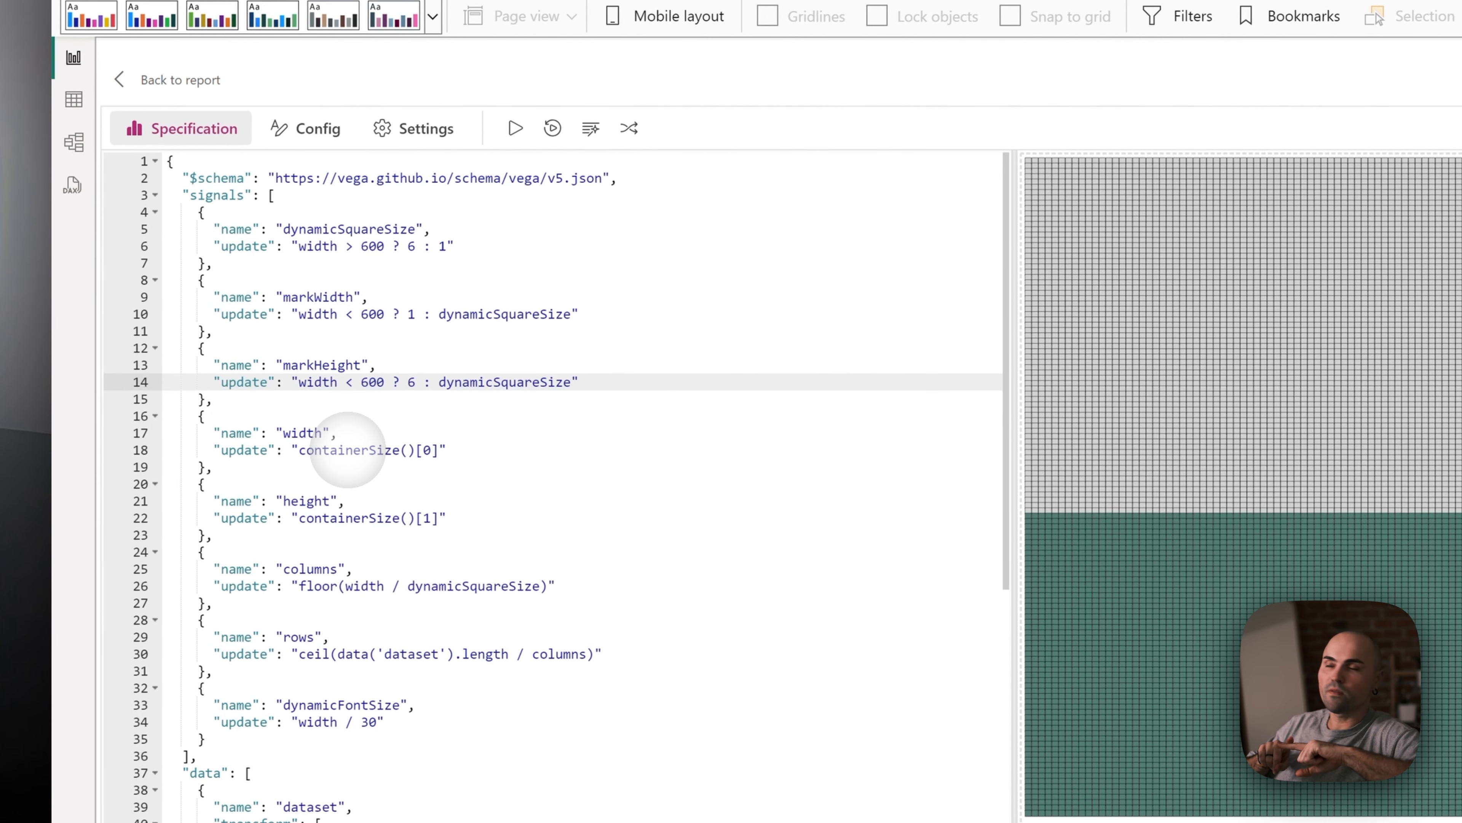
click(518, 314)
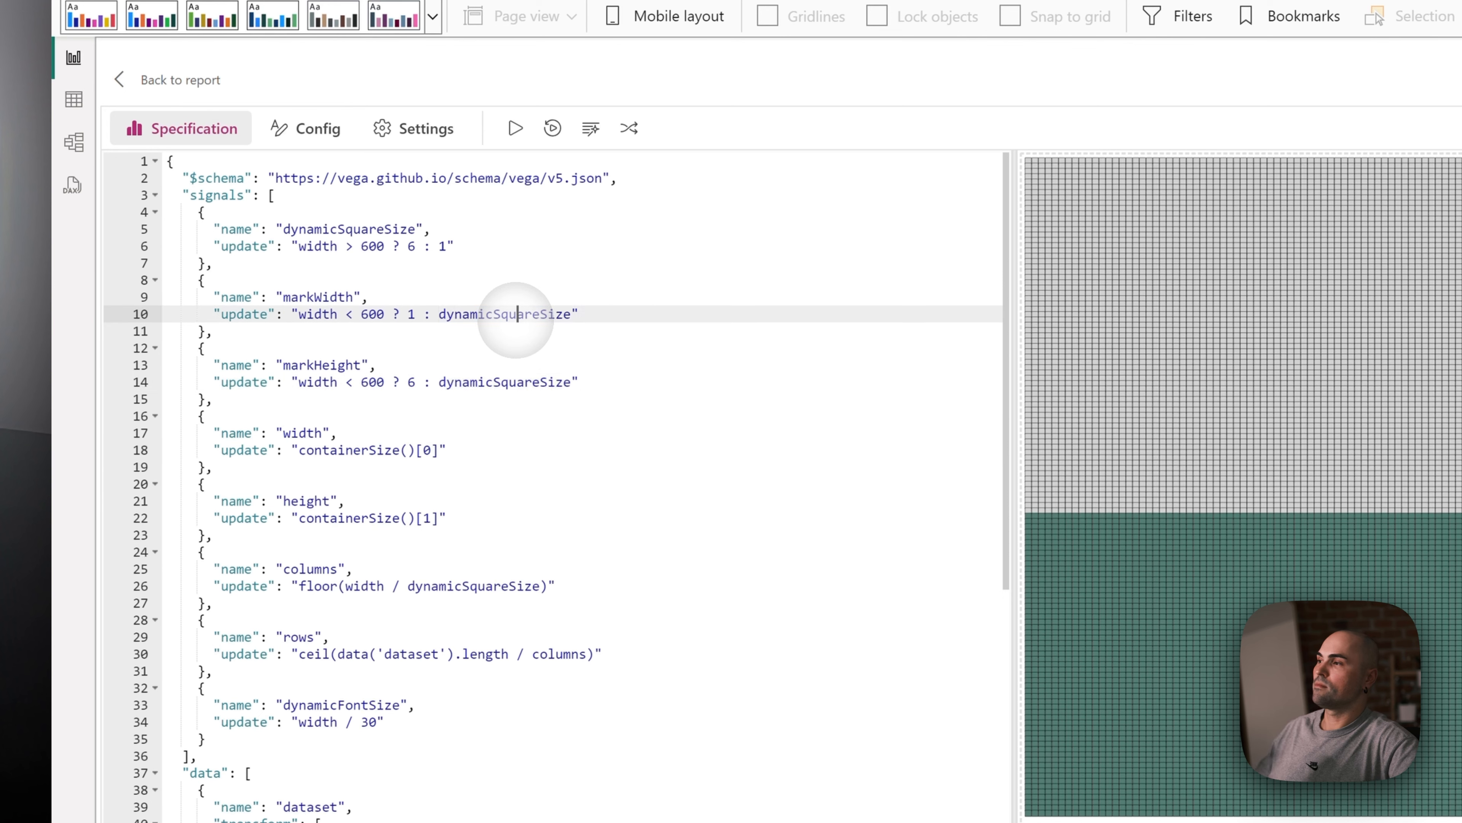
double_click(517, 314)
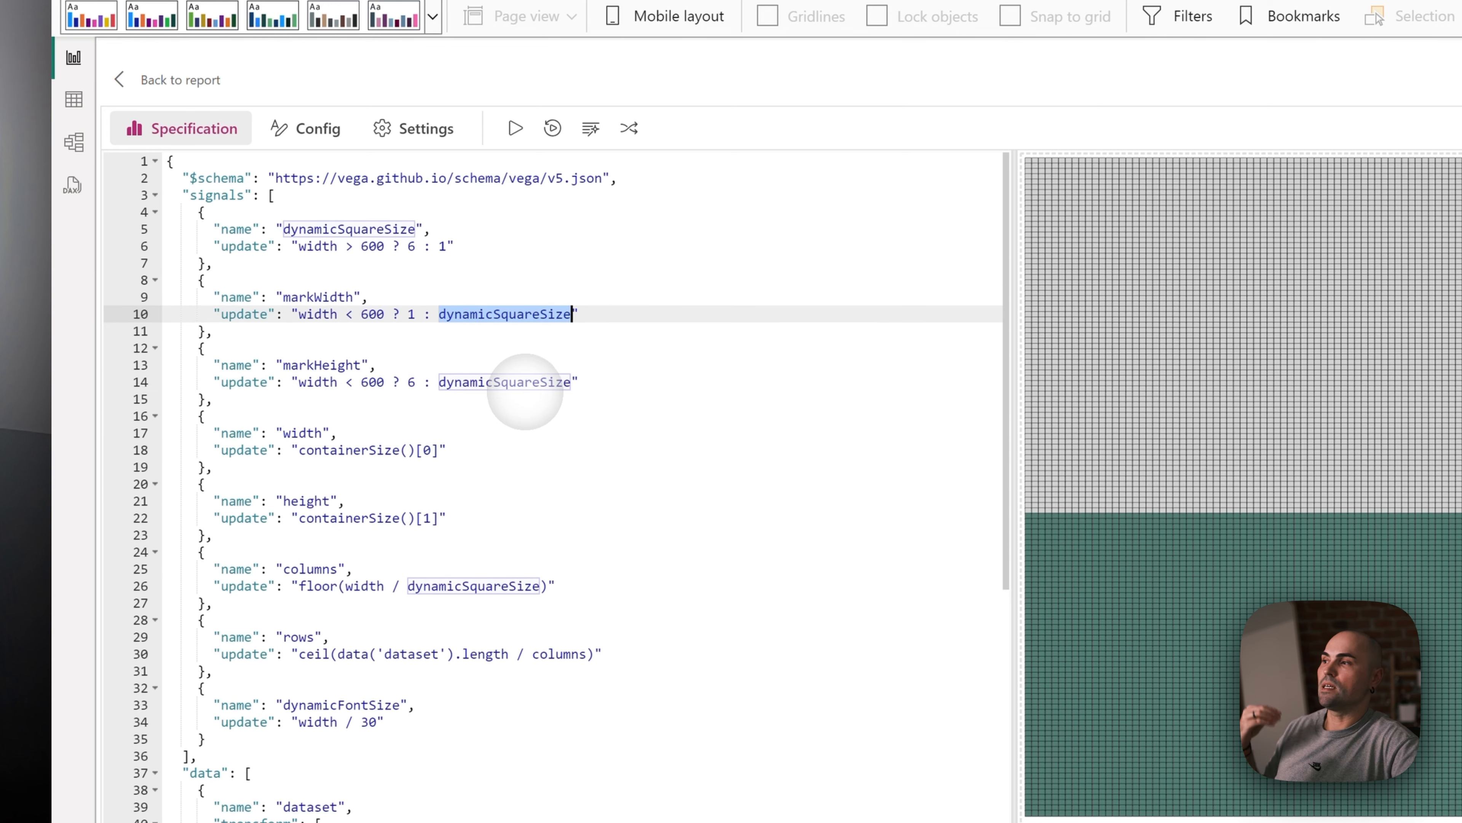
click(525, 382)
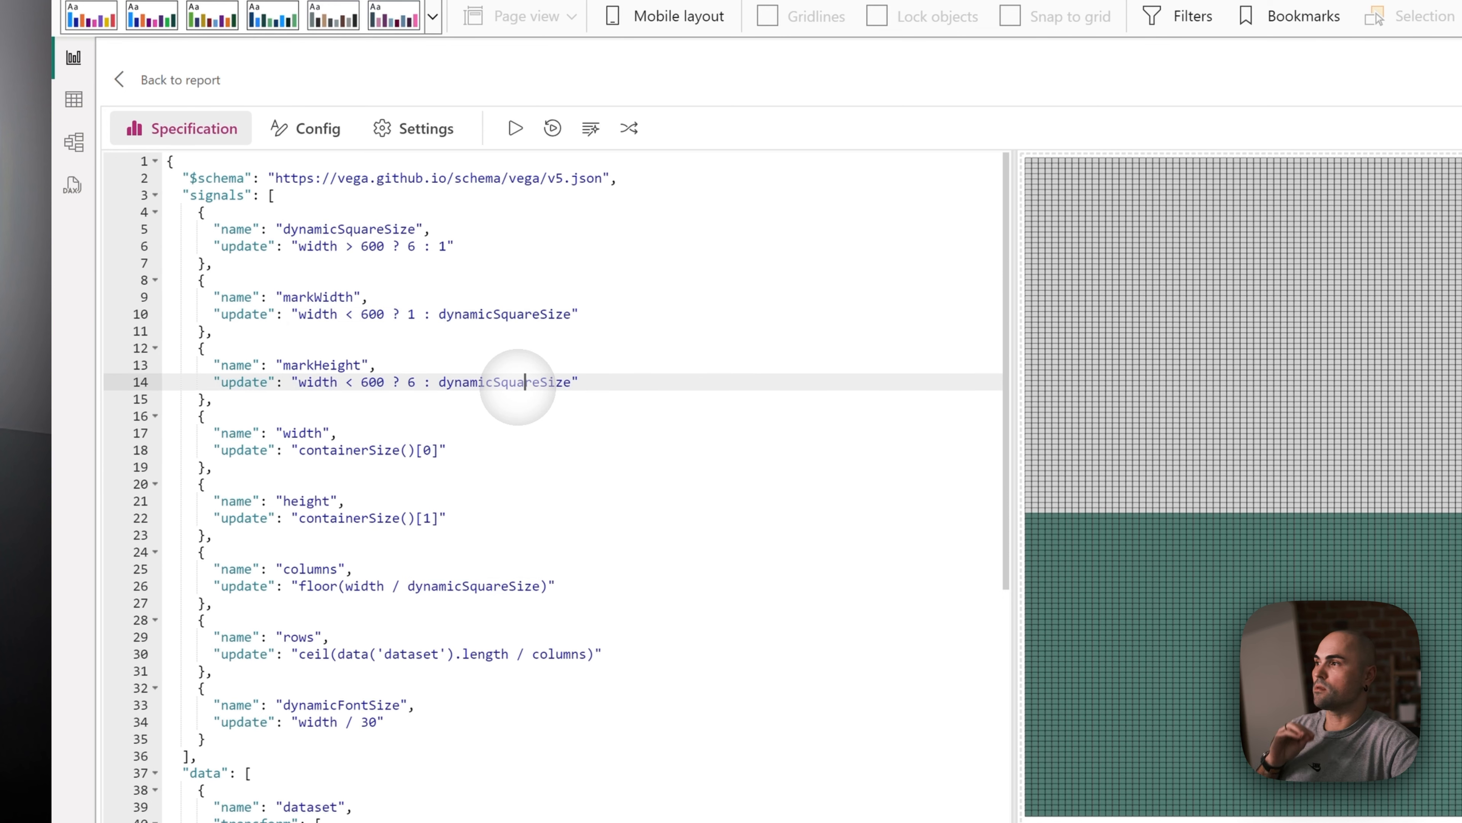
Examine the height, columns and rows signals in the grid visual's specification.
scroll(523, 489, down, 4)
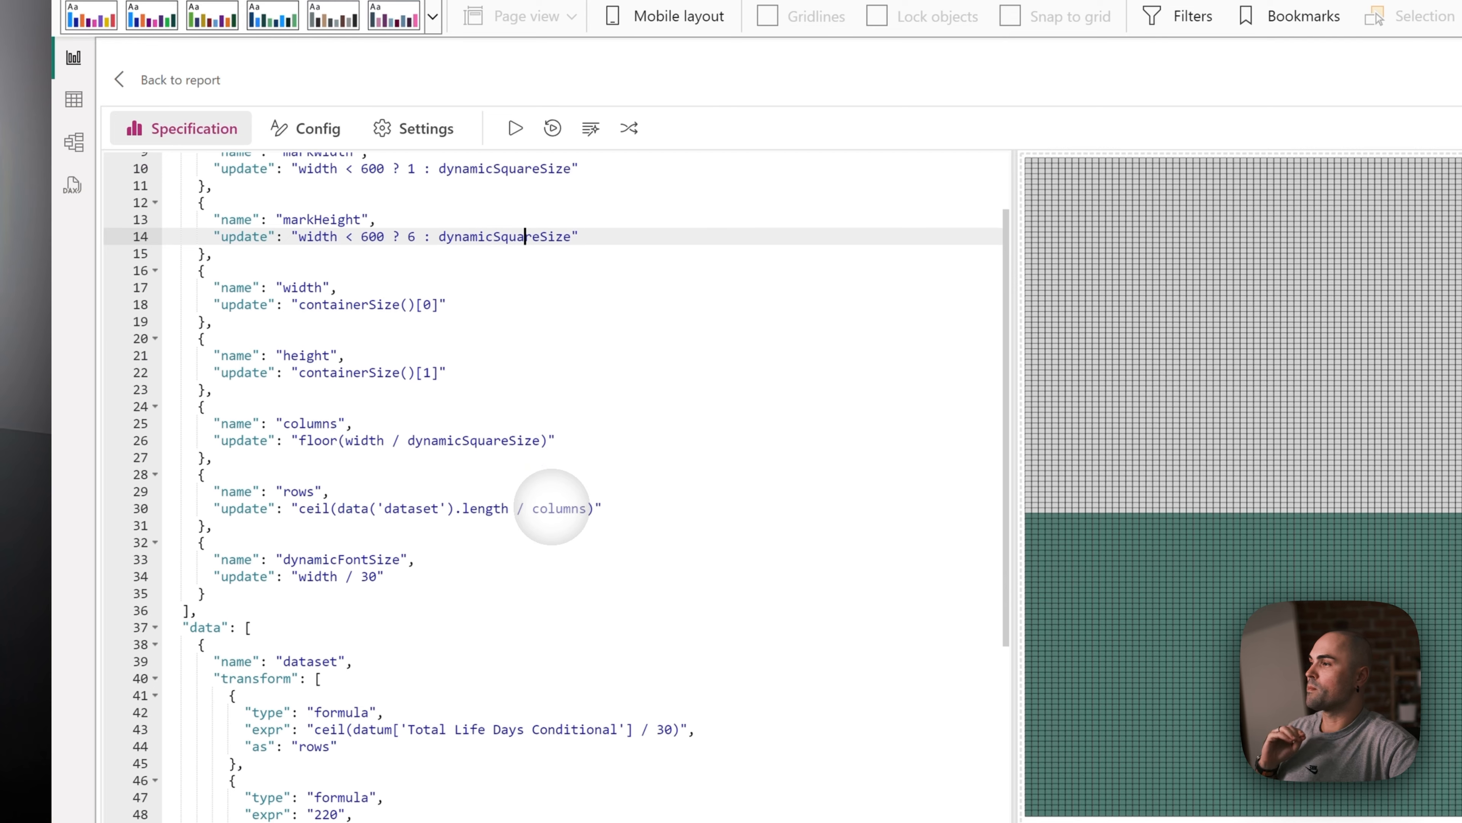
scroll(524, 511, down, 1)
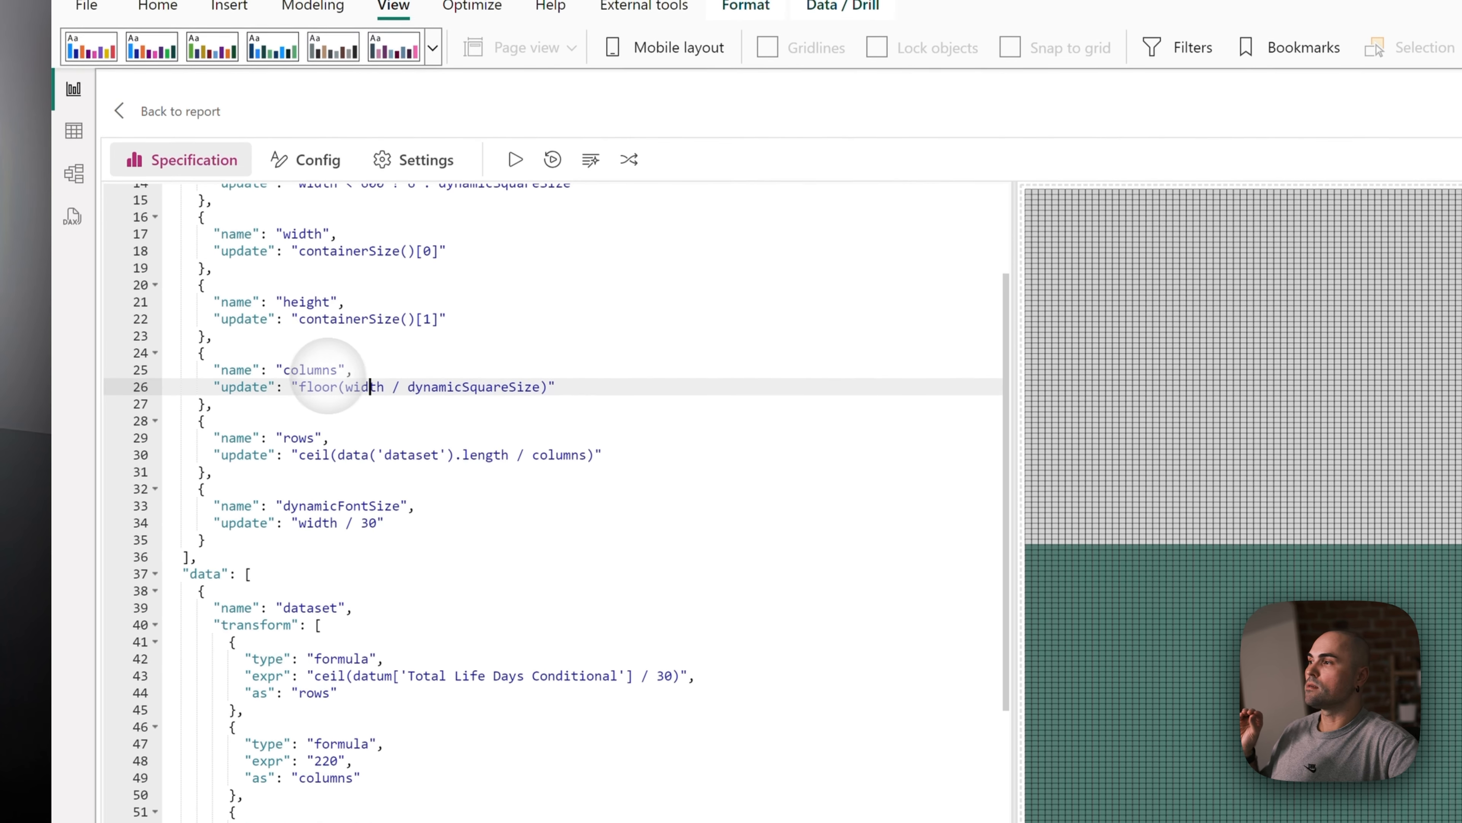
click(323, 338)
double_click(318, 370)
click(294, 437)
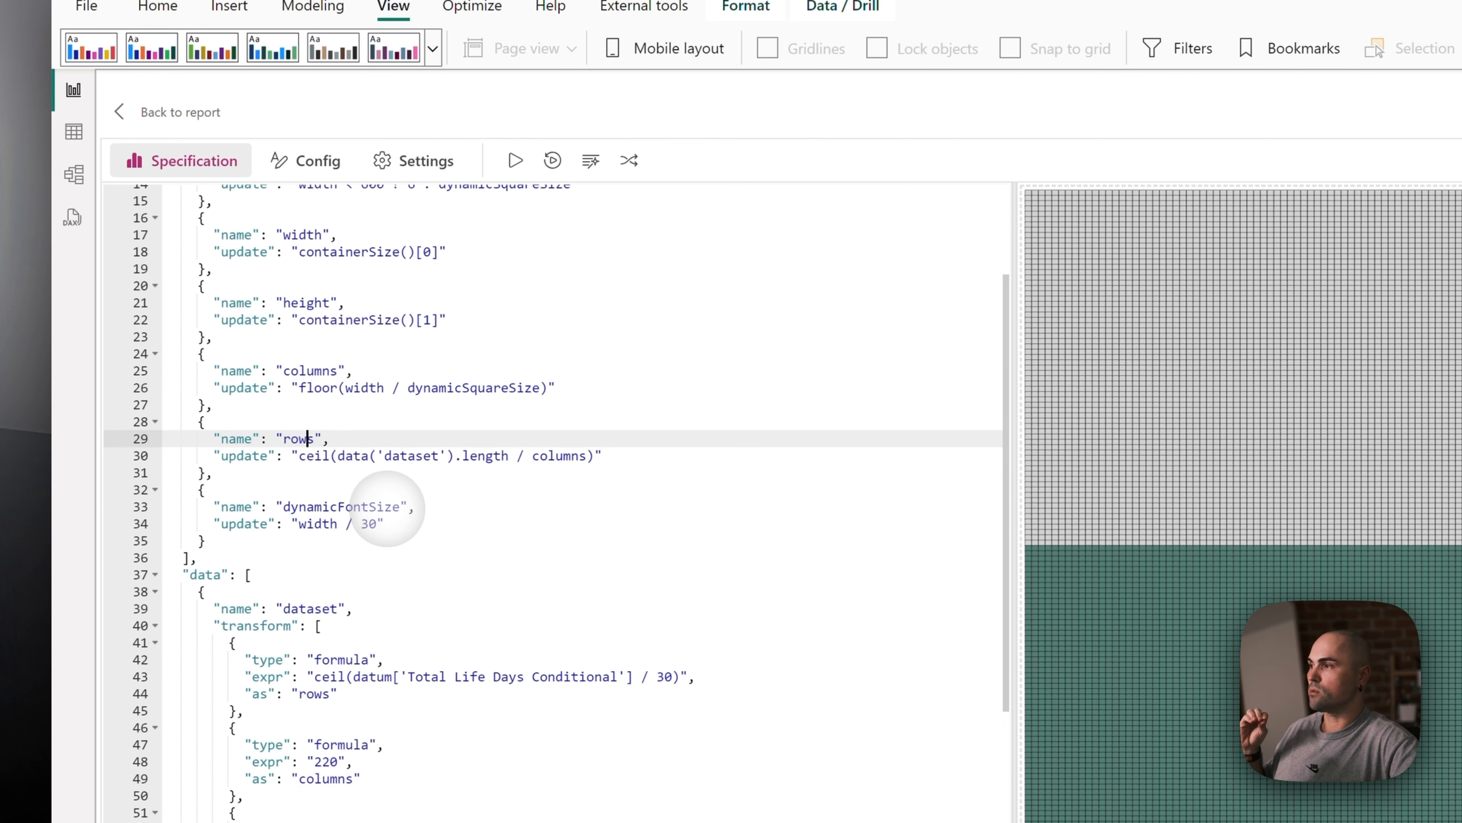
Examine the dataset's formula and flatten transforms, starting with the rows expression based on Total Life Days Conditional.
scroll(387, 508, down, 6)
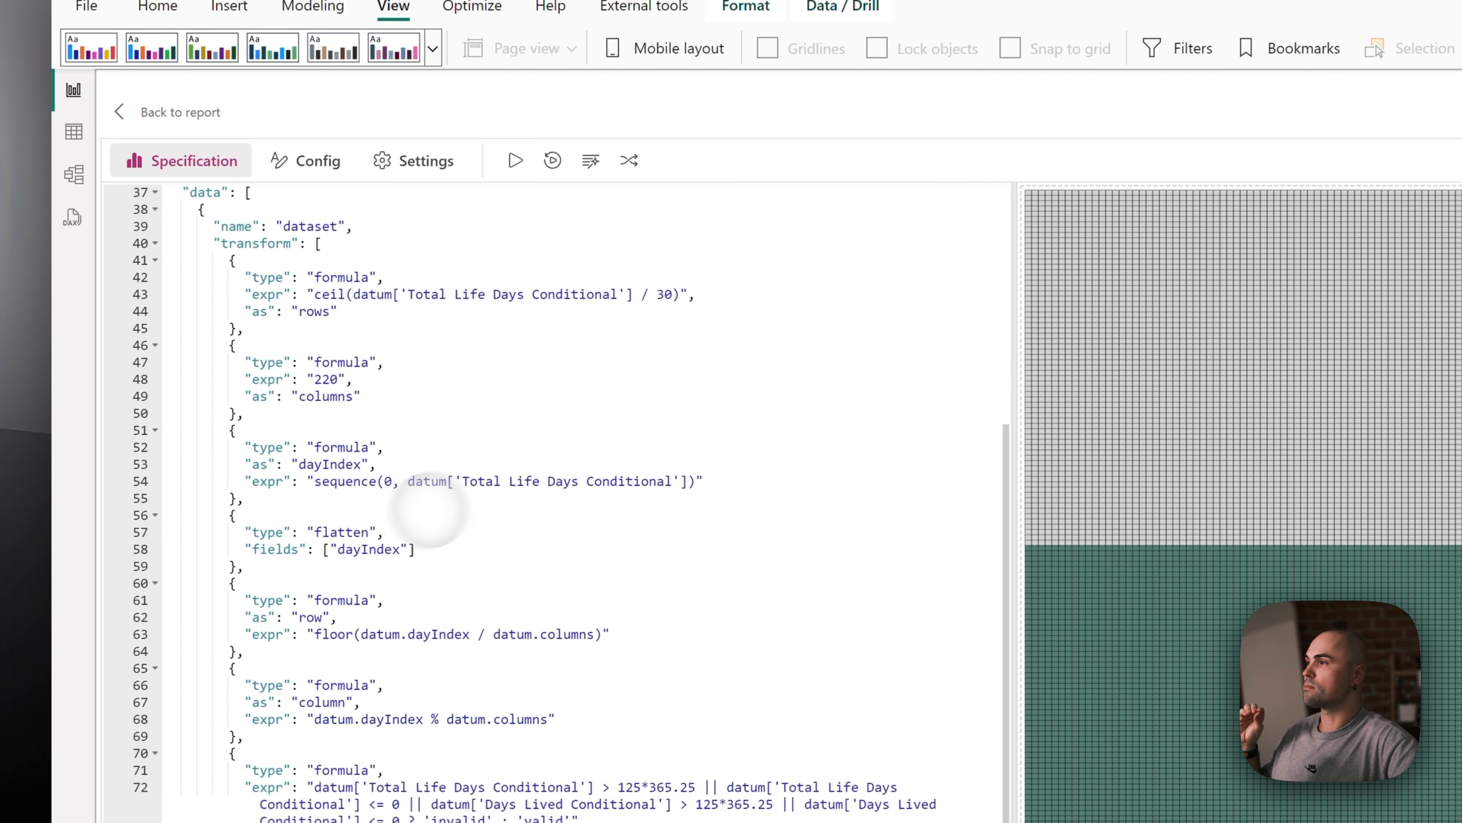
click(630, 294)
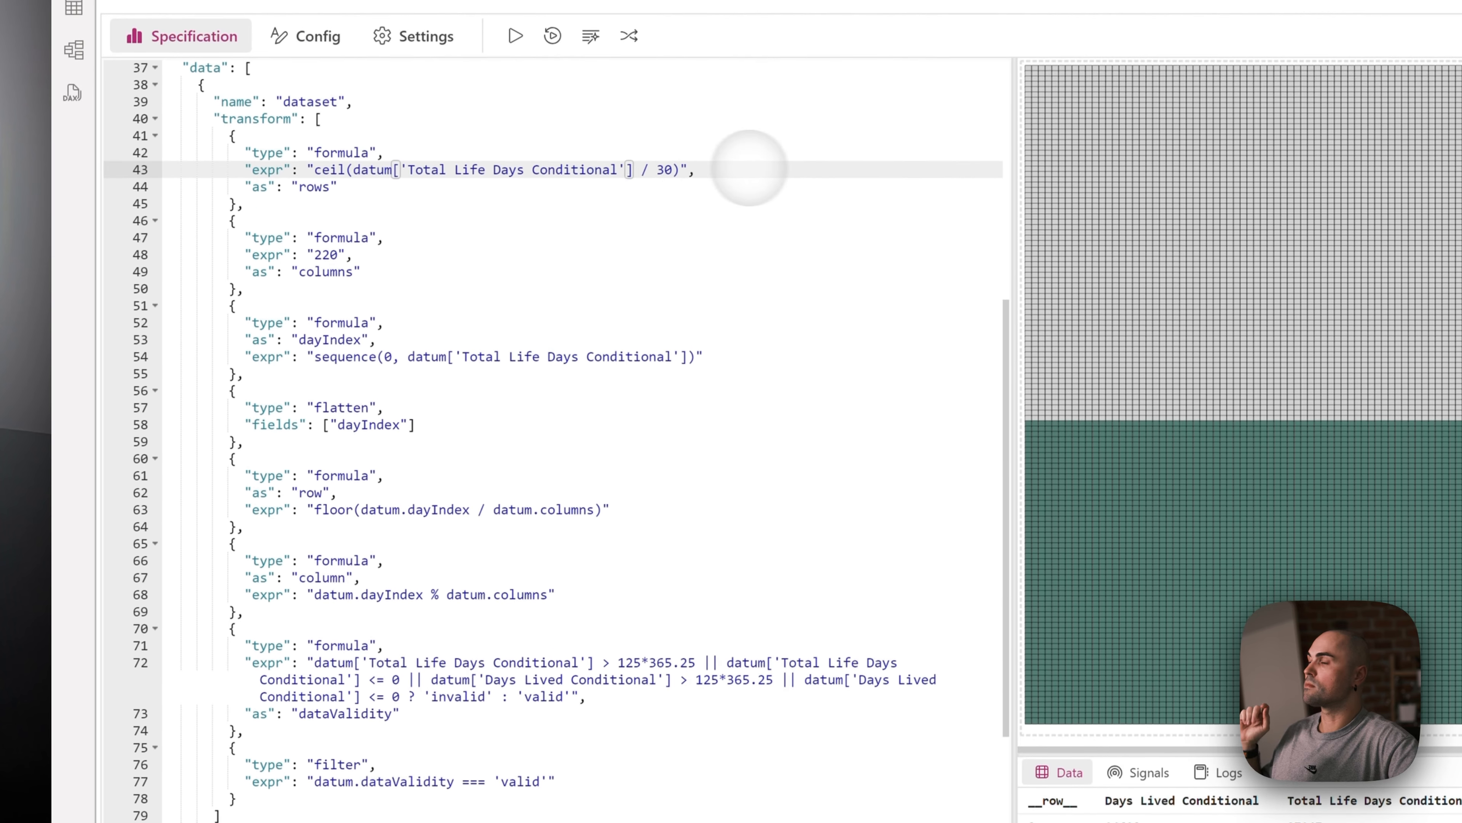
scroll(679, 193, down, 1)
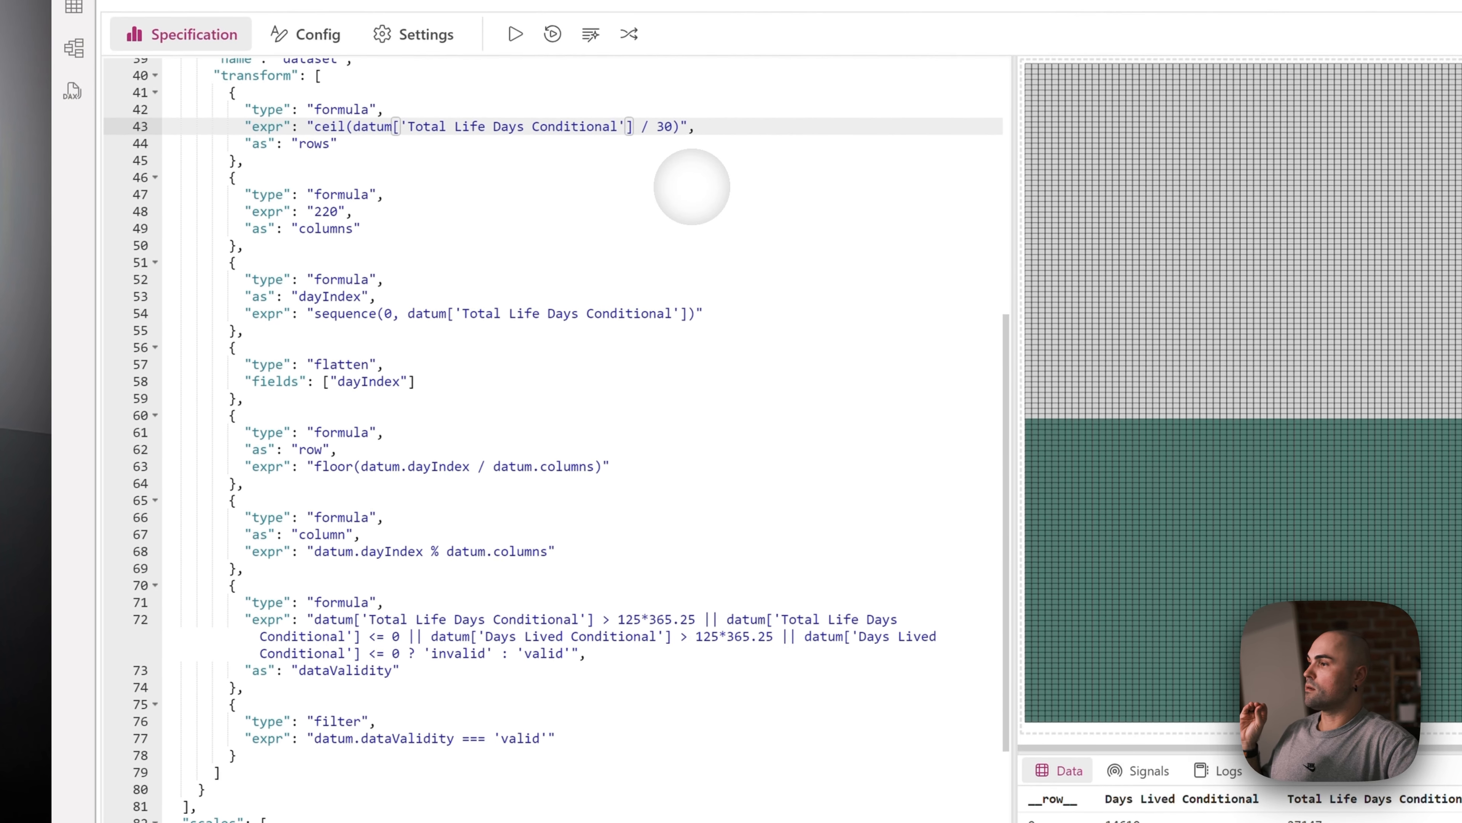
scroll(597, 294, down, 4)
Highlight and read the dataValidity formula that checks Total Life Days Conditional and Days Lived Conditional against 125*365.25 and 0.
drag(399, 433, 315, 382)
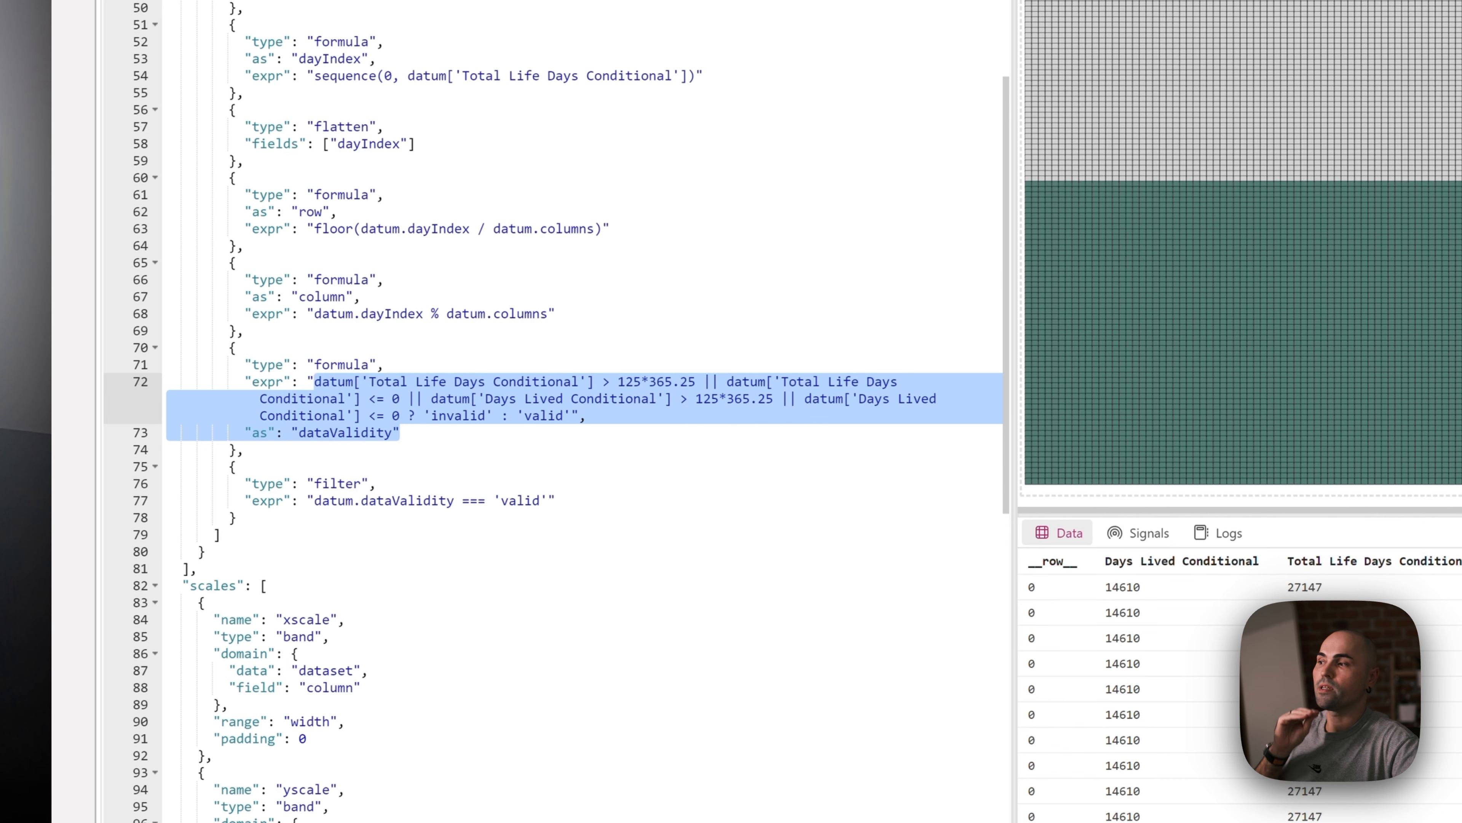
click(315, 382)
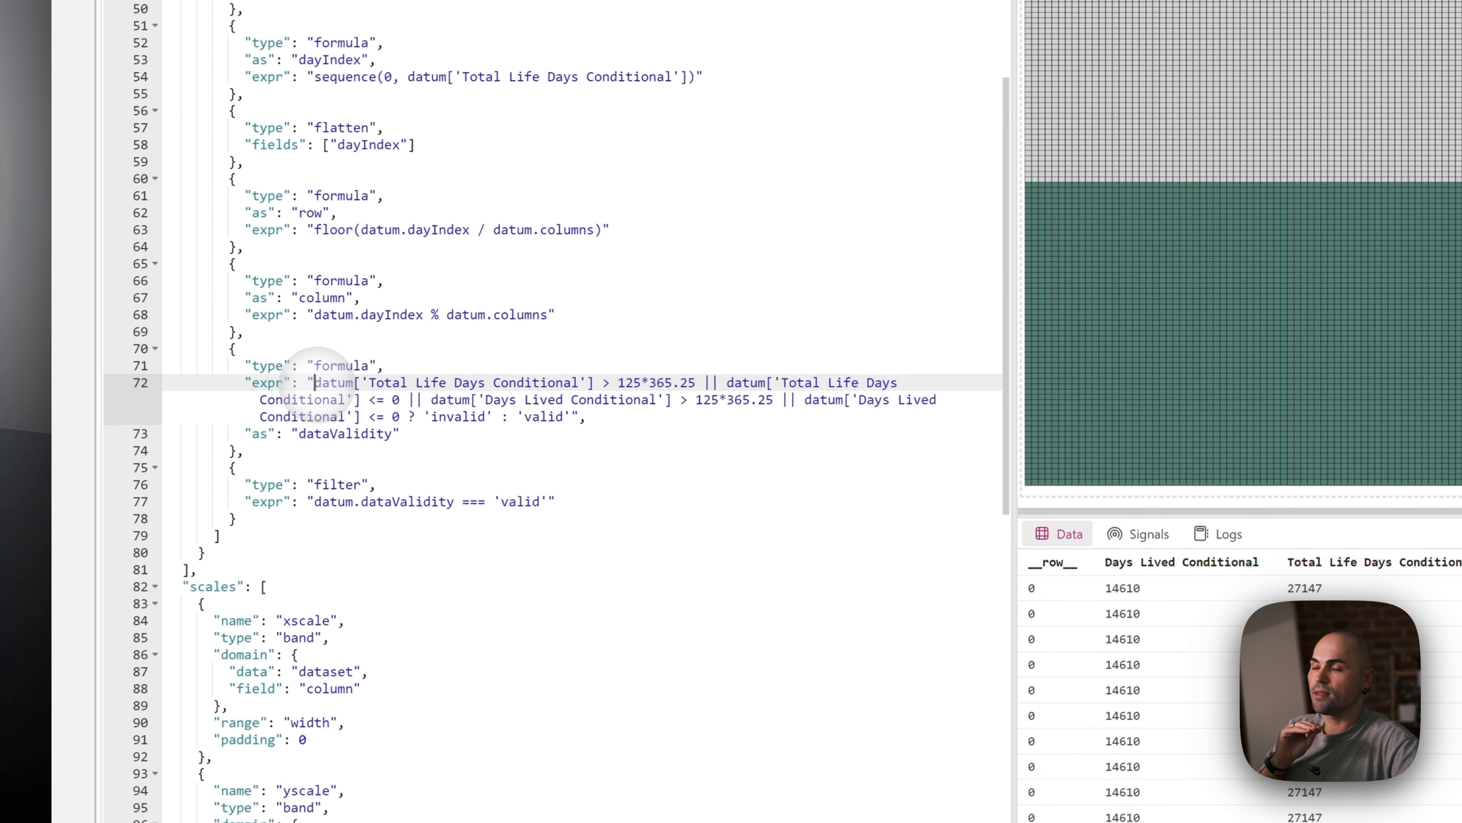
drag(315, 382, 424, 435)
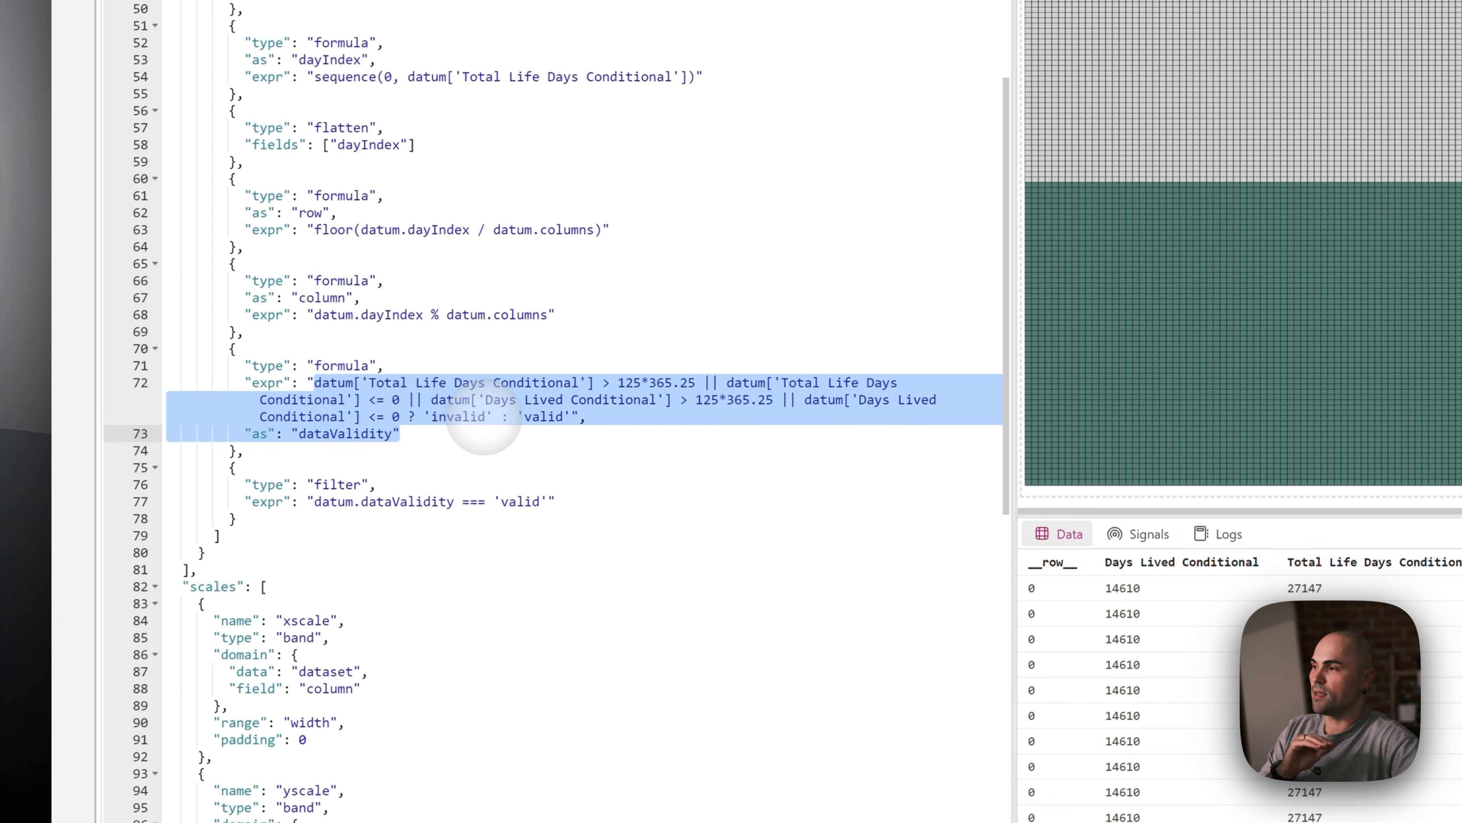
click(428, 432)
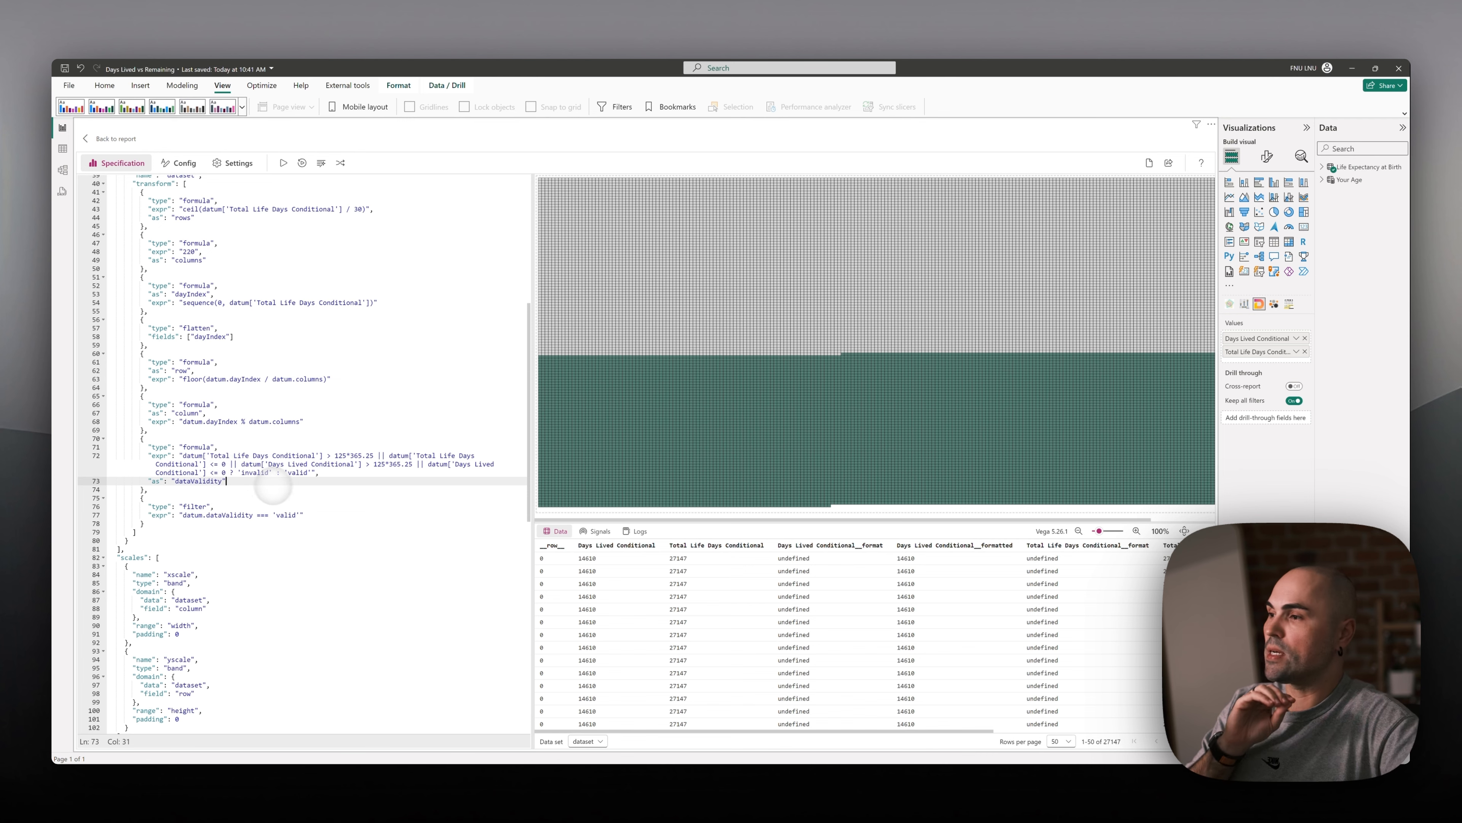
Examine the text mark's signal expression that chooses between the out-of-range message and the prompt to apply selections.
scroll(300, 479, down, 7)
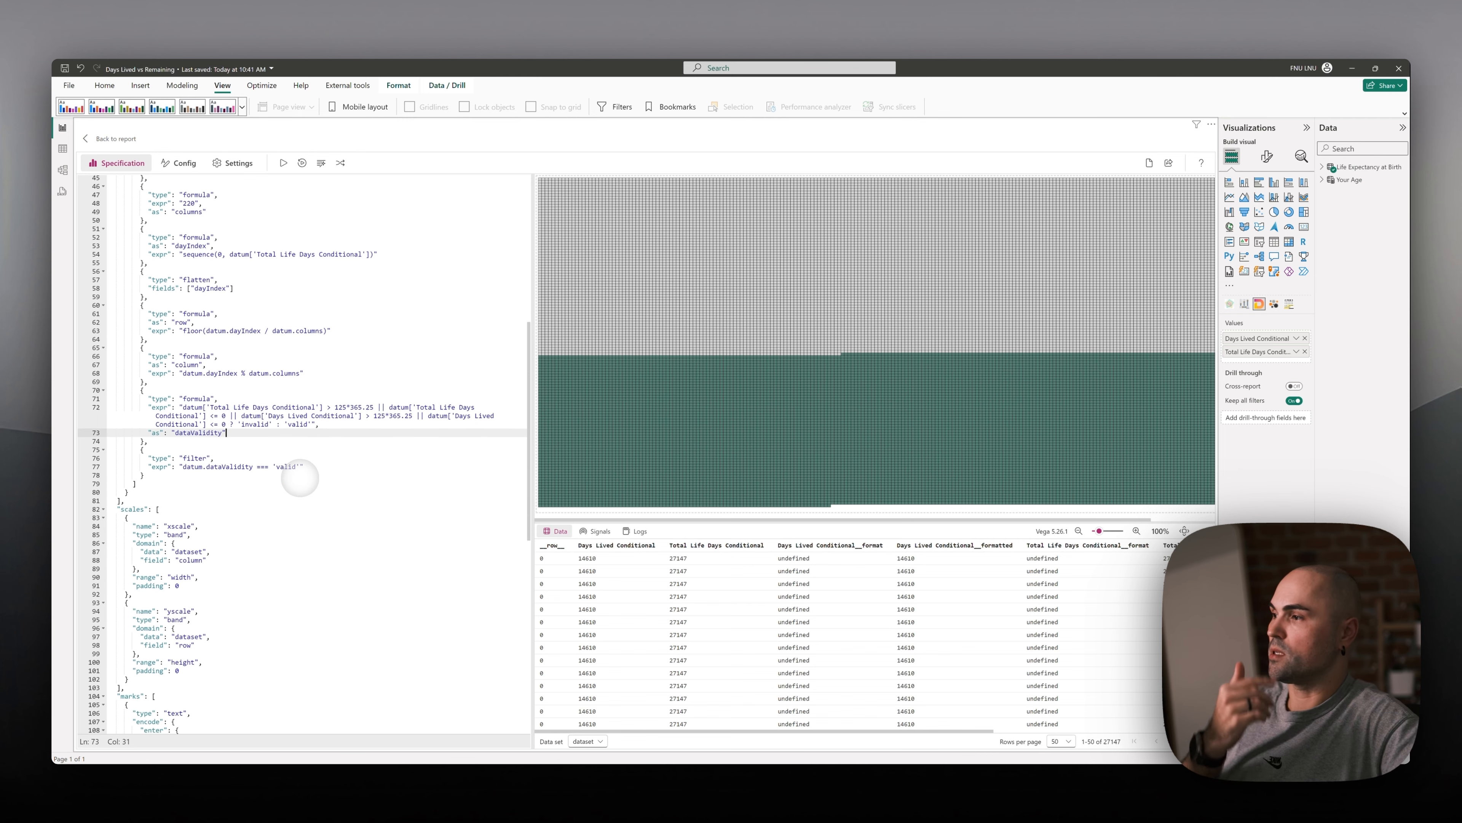
drag(197, 405, 267, 412)
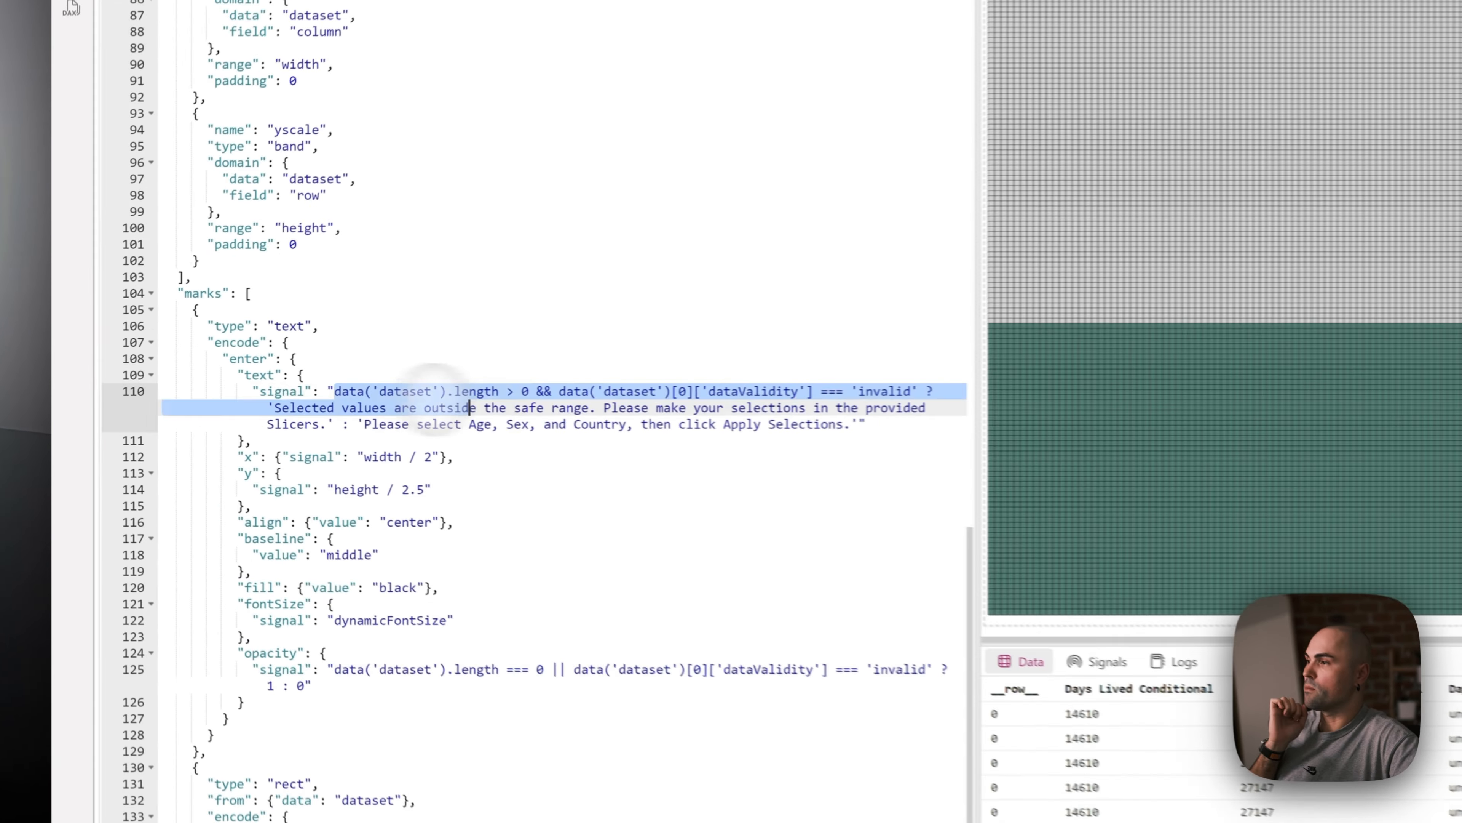
drag(435, 385, 858, 425)
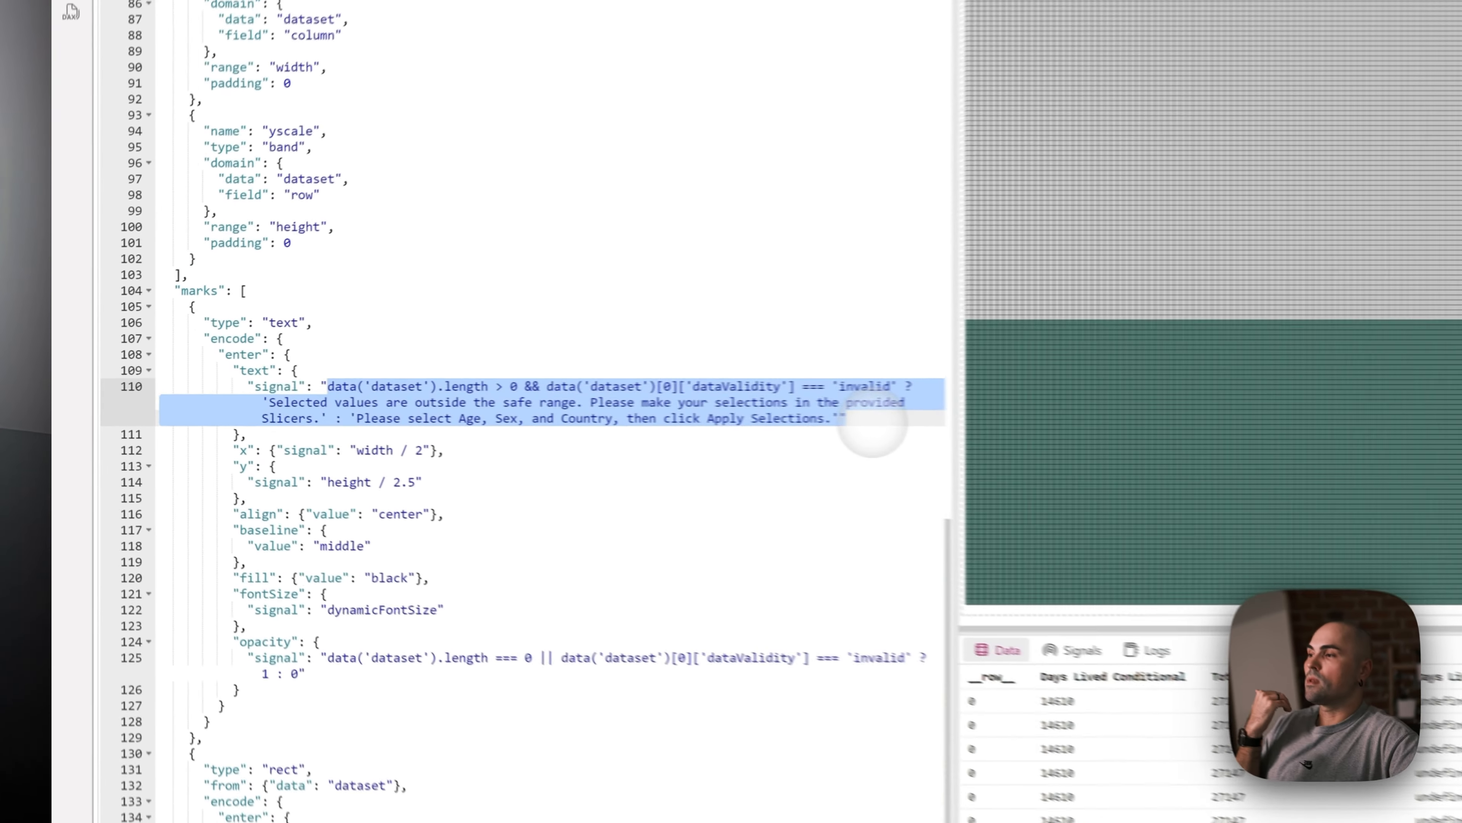
Highlight the message 'Selected values are outside the safe range.' in the text mark's signal expression.
click(344, 397)
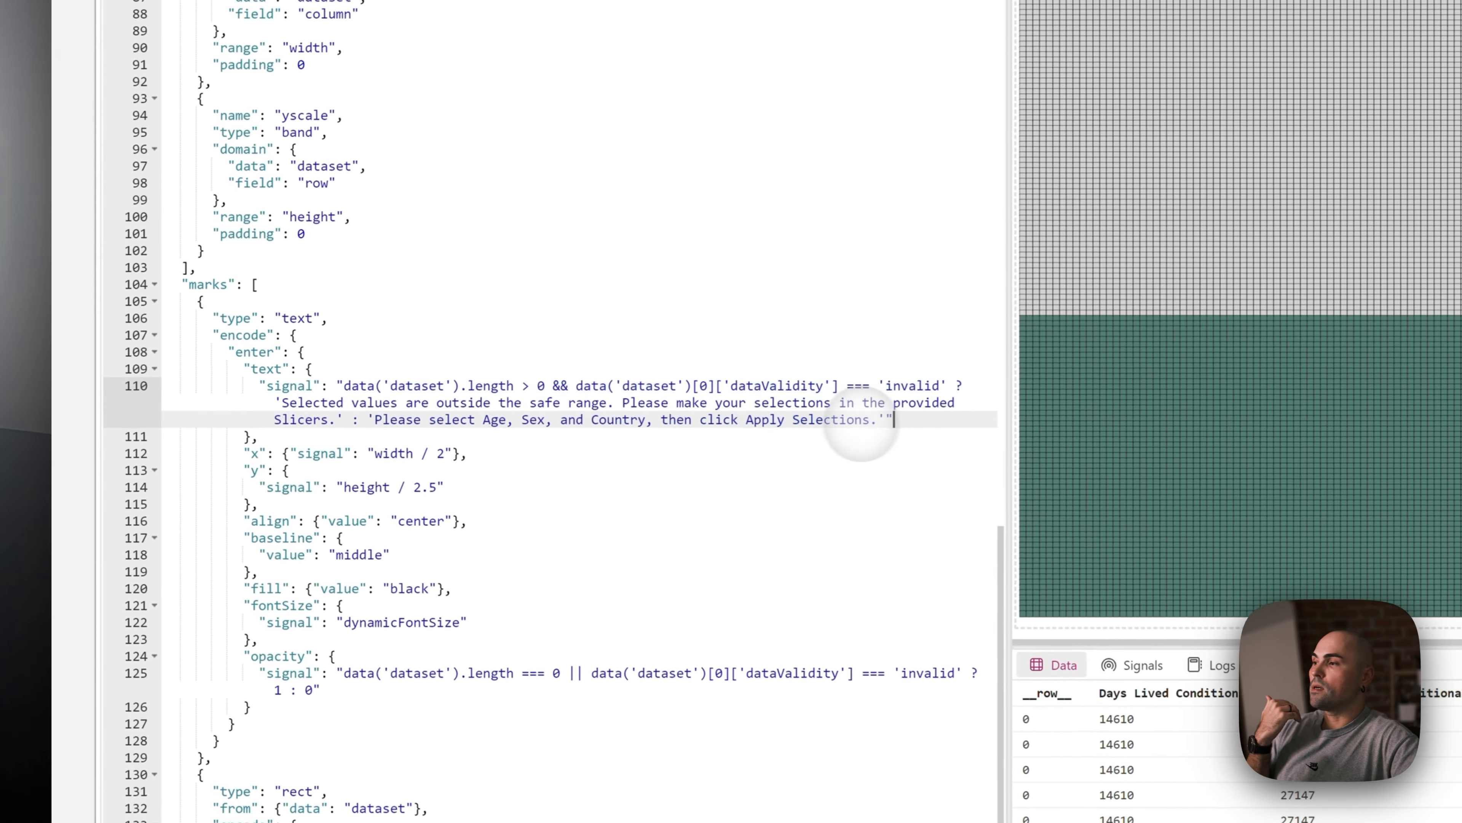
click(638, 397)
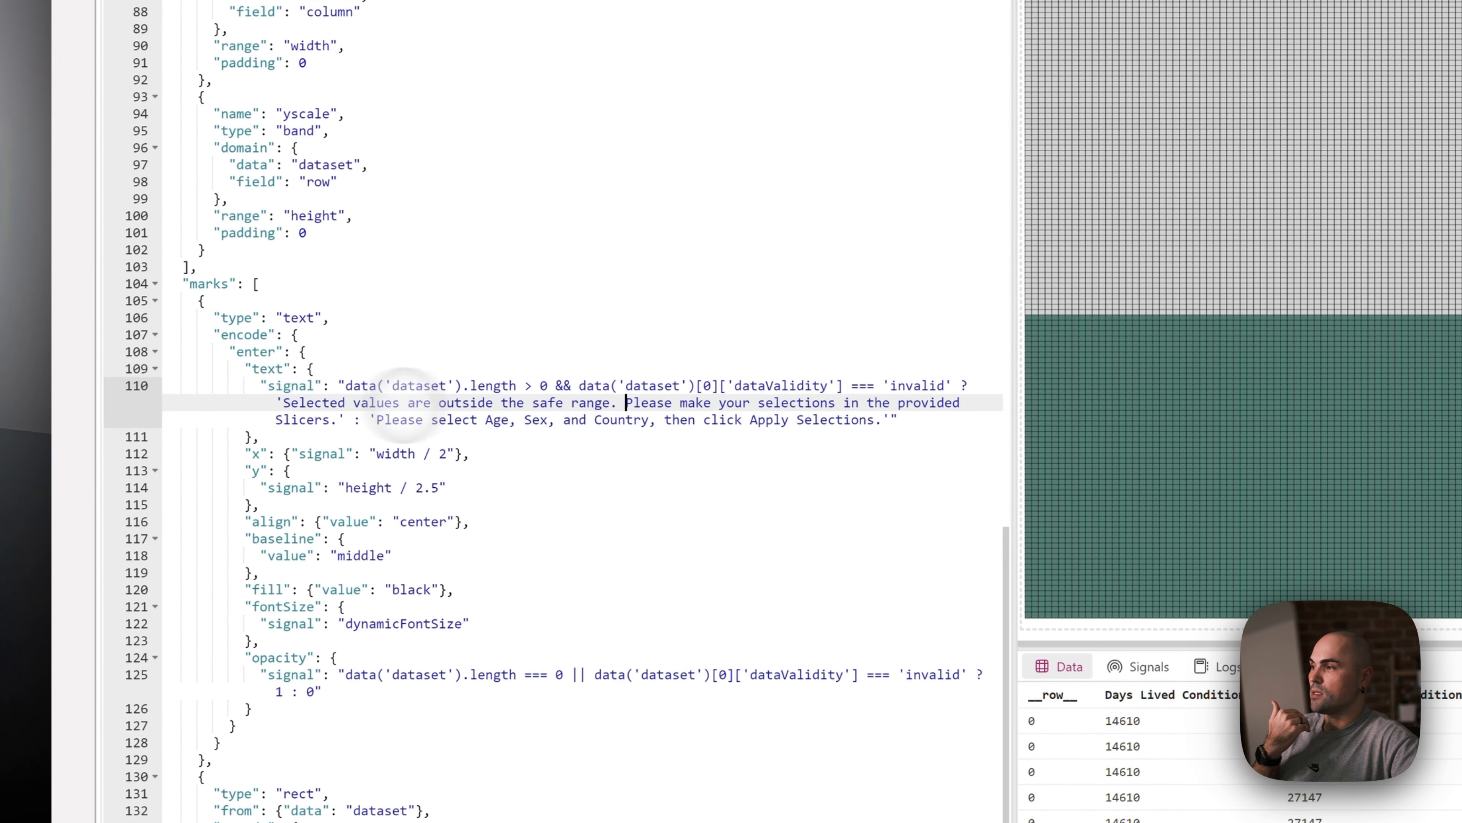
drag(281, 403, 617, 402)
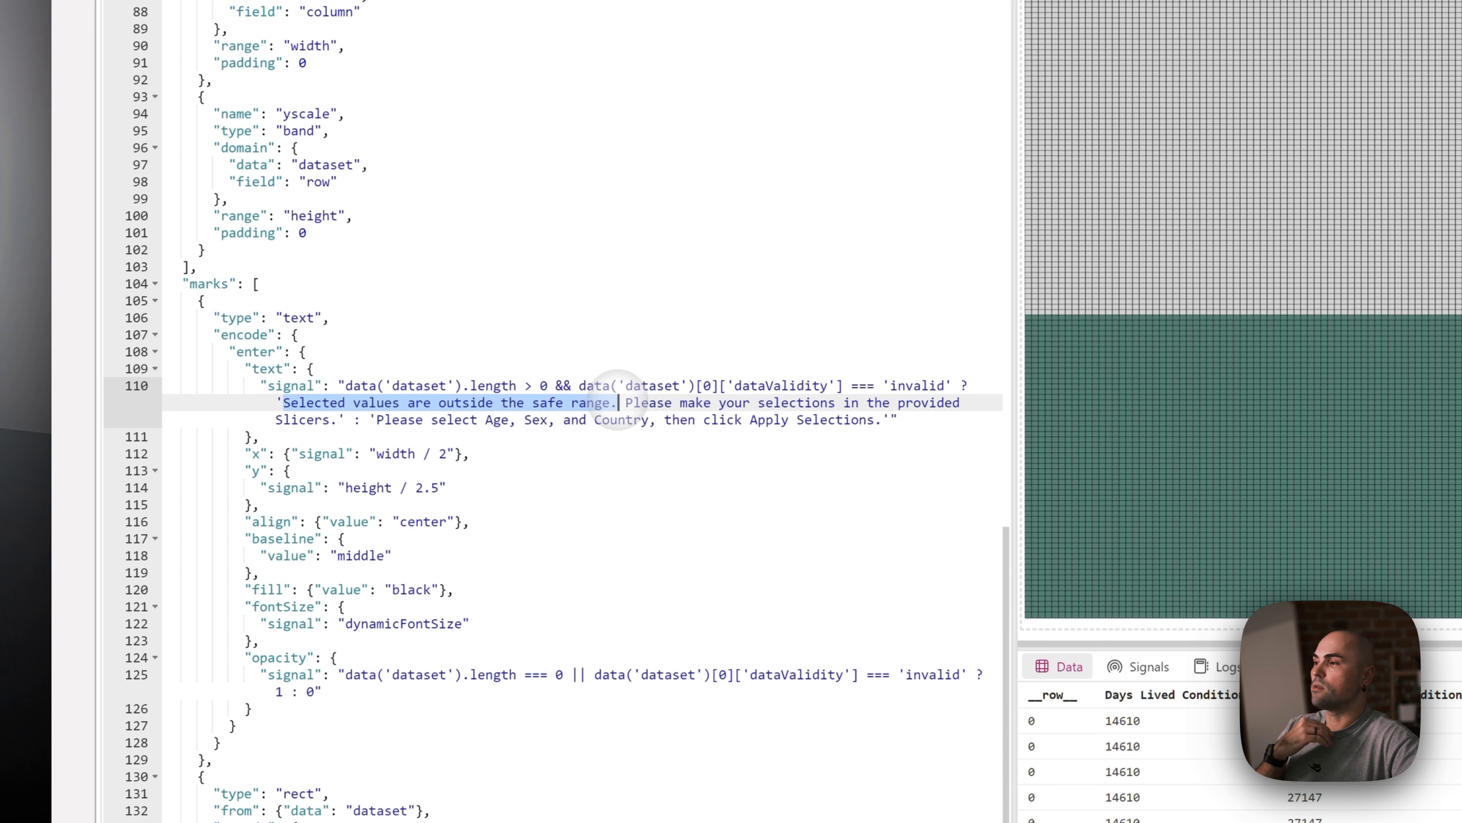
drag(617, 402, 766, 403)
click(766, 402)
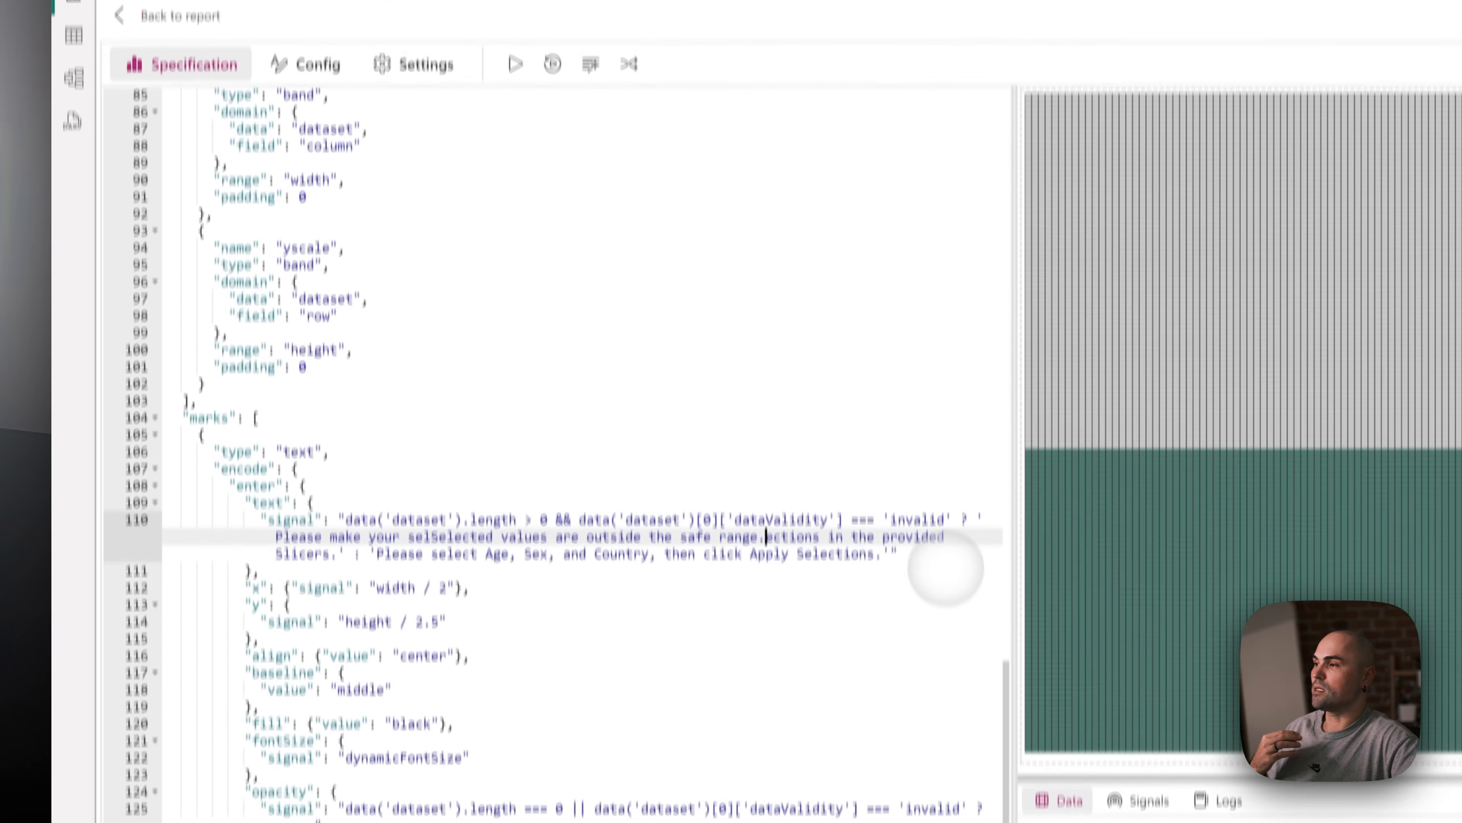
click(923, 419)
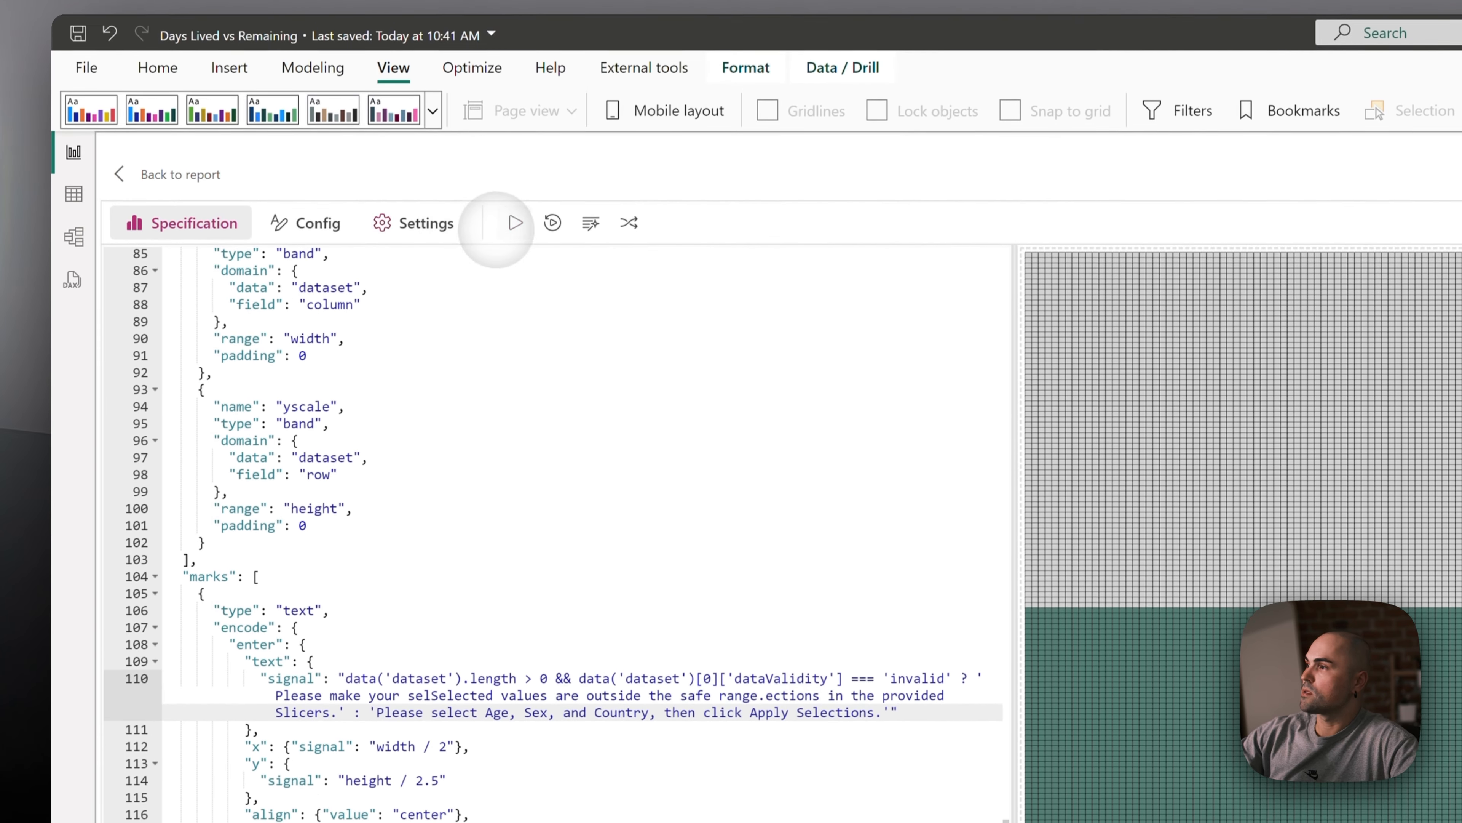
key(super+z)
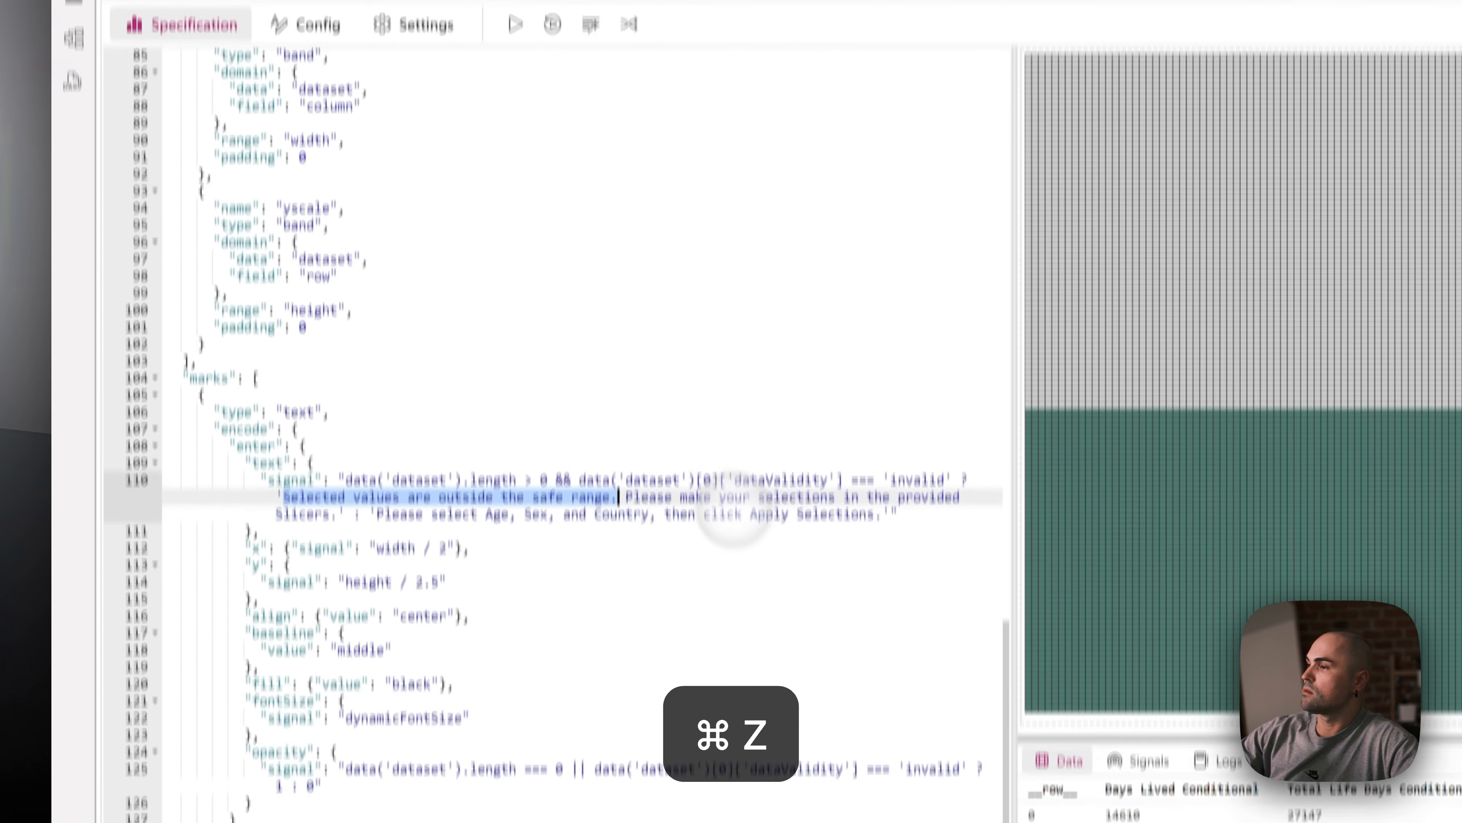
Examine the rect mark's encoding, including the fill signal that compares dayIndex with Days Lived Conditional.
click(789, 397)
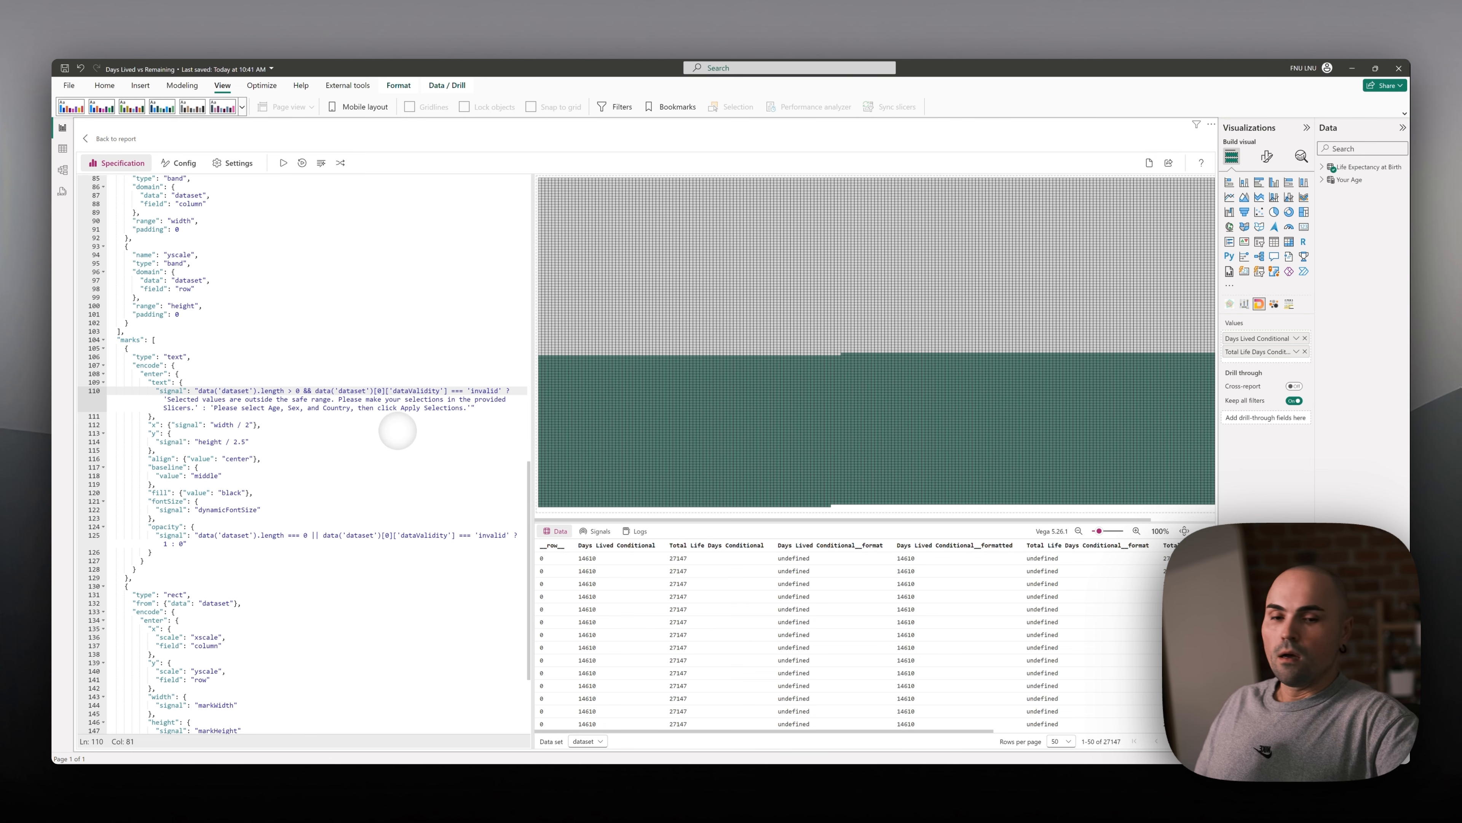
scroll(358, 475, down, 5)
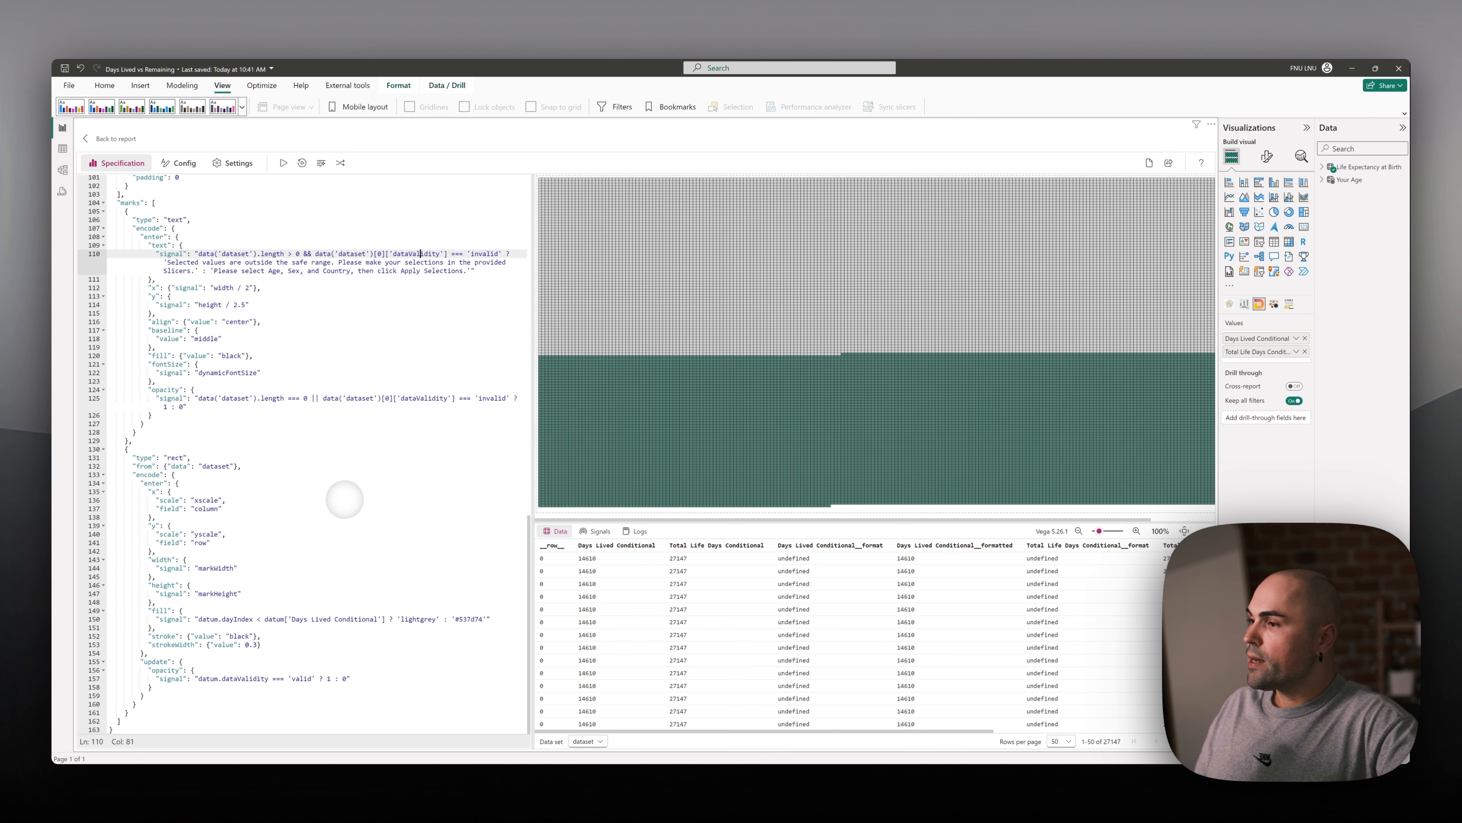
click(328, 610)
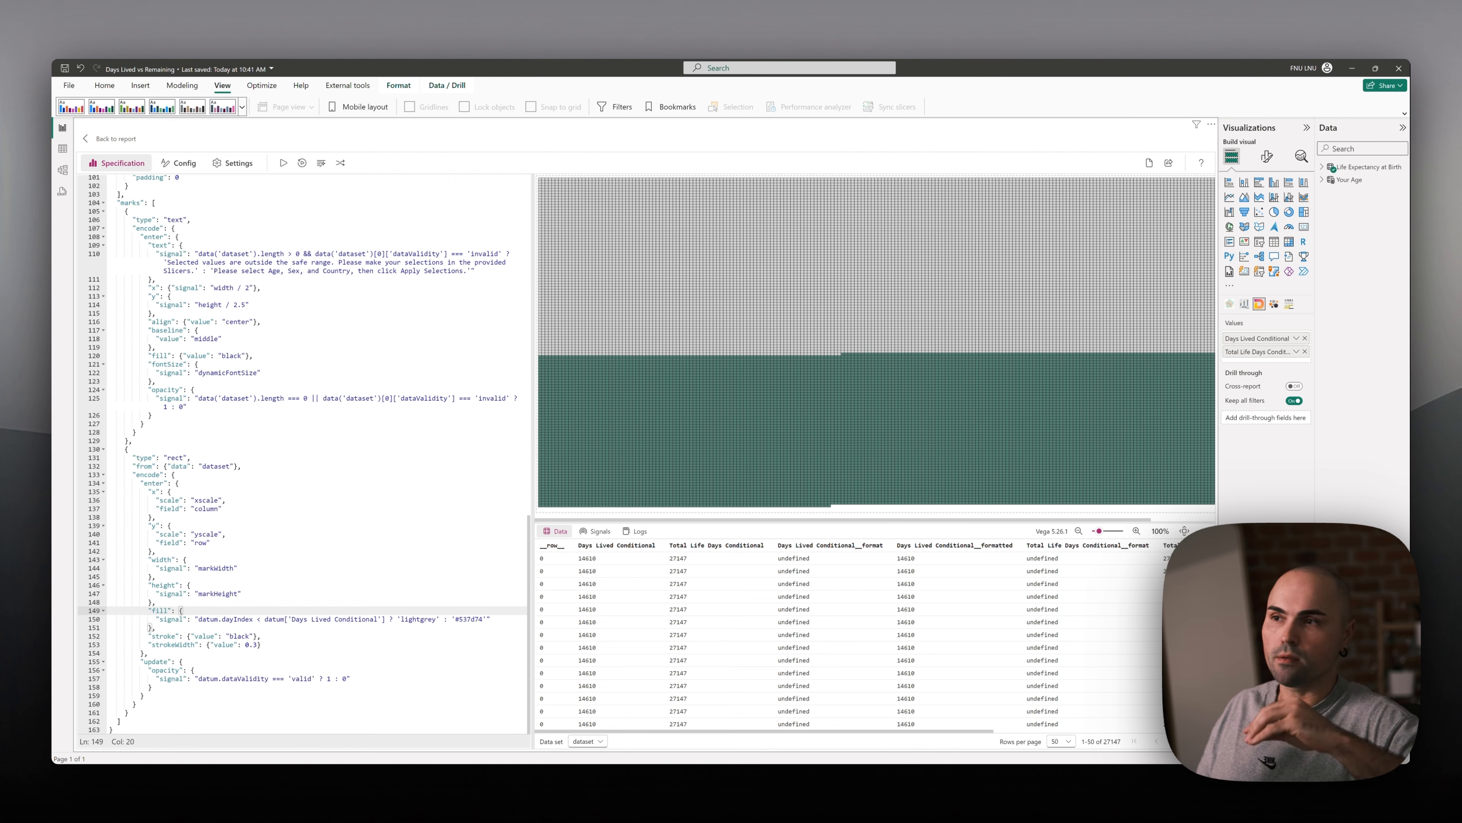
Highlight the dayIndex formula's sequence expression based on Total Life Days Conditional in the dataset transforms.
scroll(307, 406, up, 10)
click(307, 408)
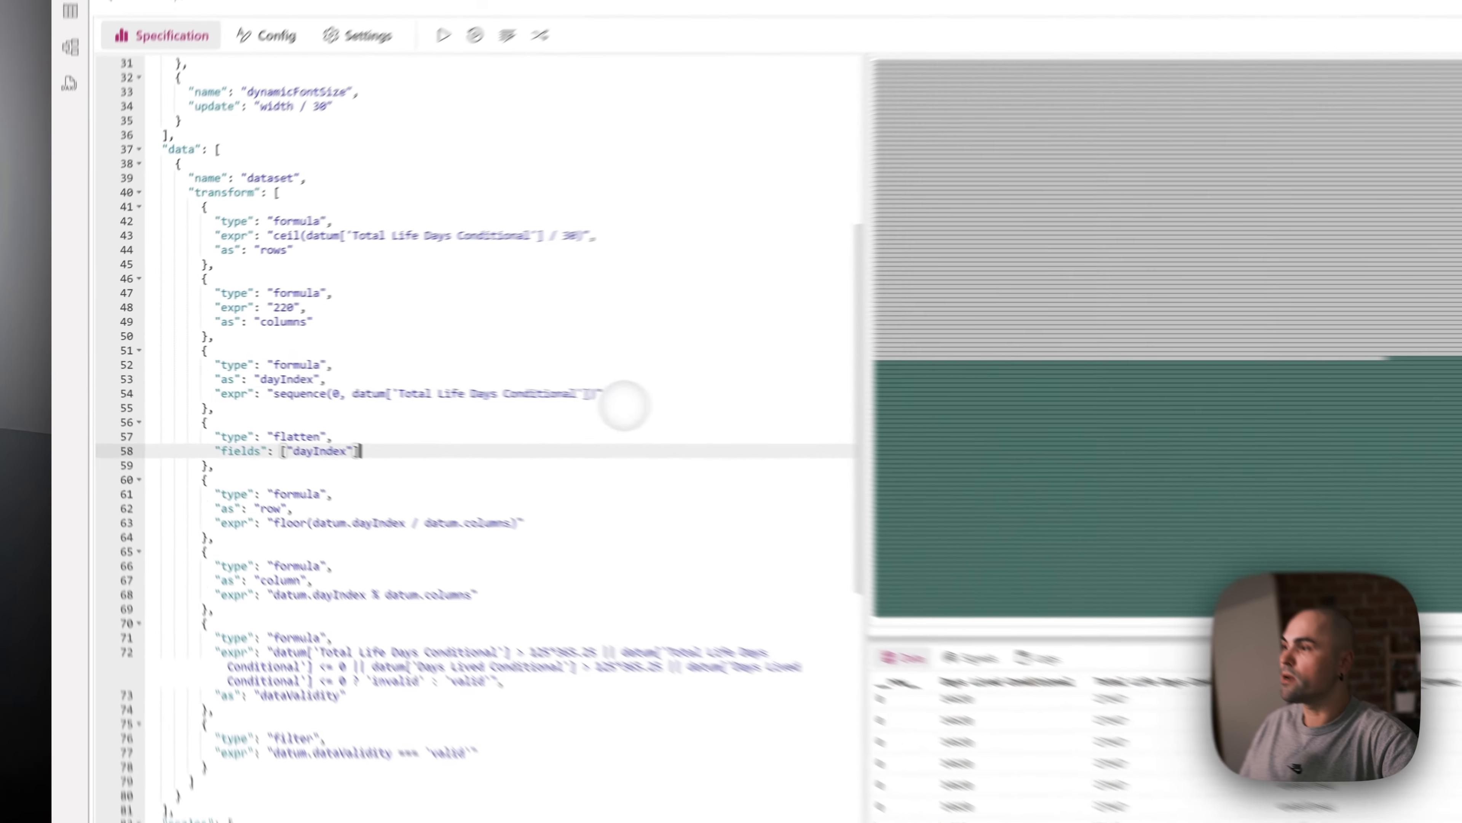
drag(378, 375, 214, 399)
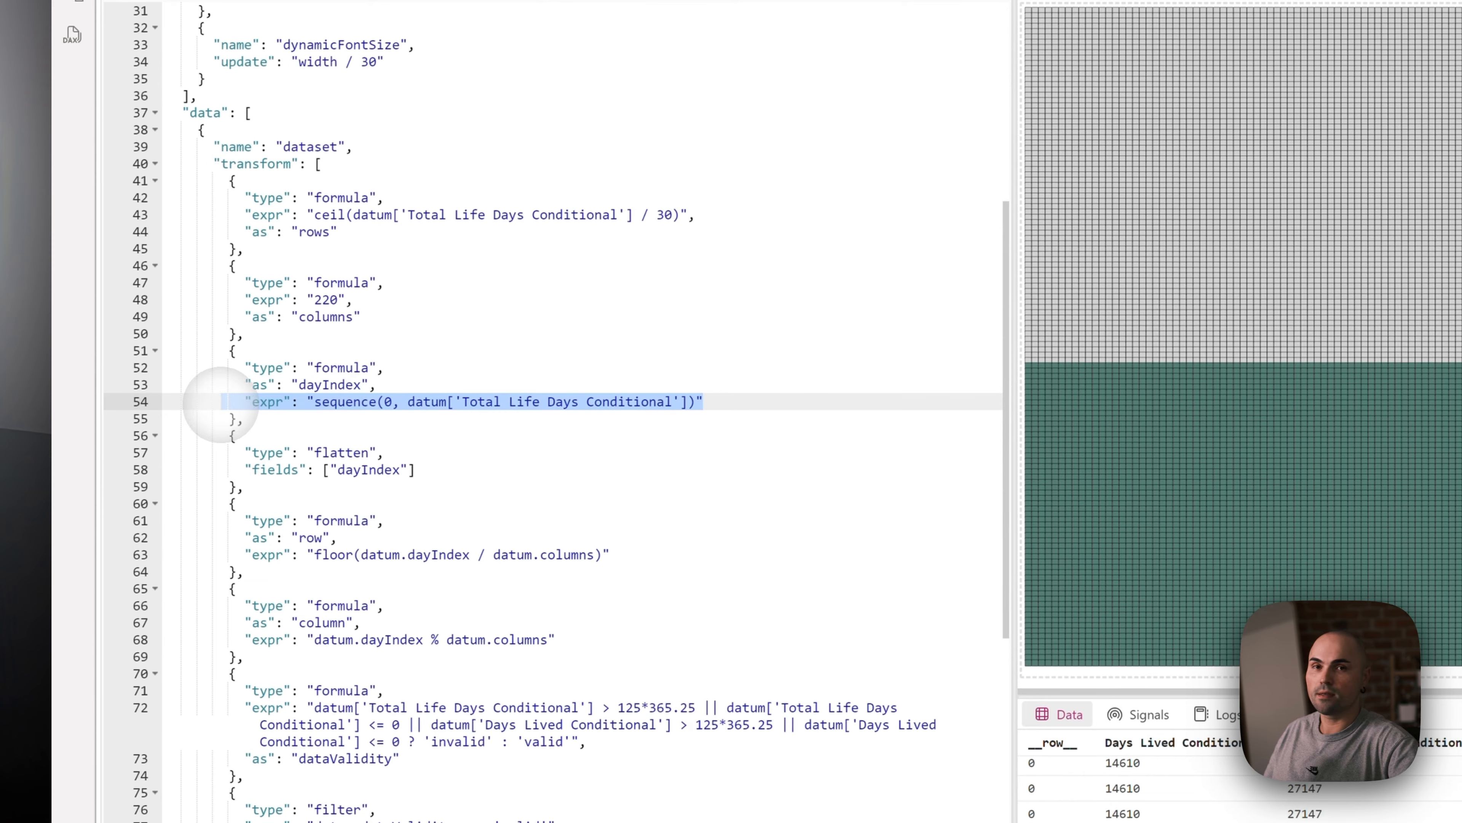